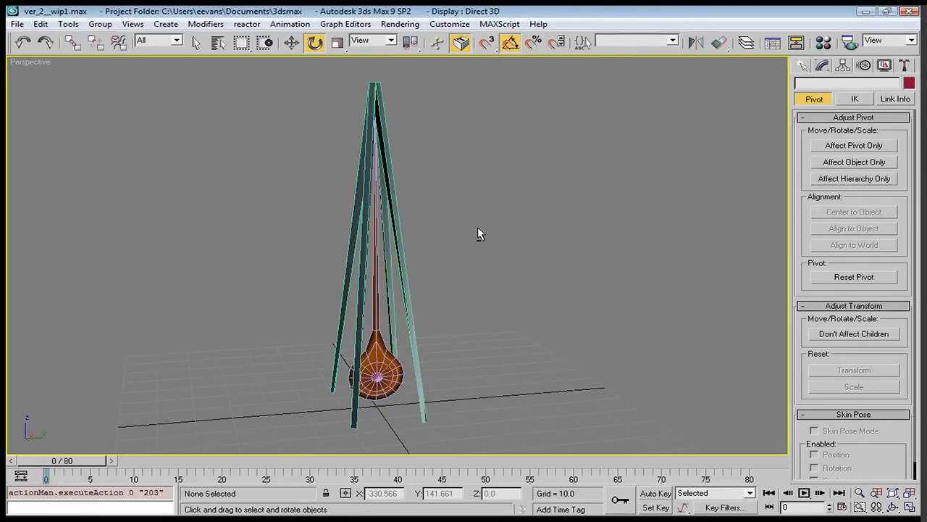
Step: Examine the support structure and the pendulum from several angles, selecting each object in turn
{"action": "middle_click_drag", "start_coordinate": [466, 209], "coordinate": [544, 220], "text": "alt"}
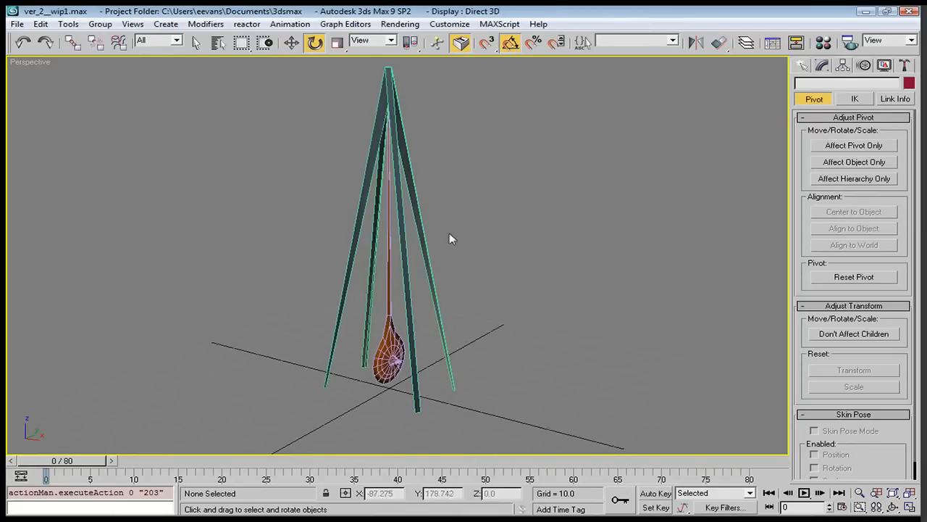
{"action": "left_click", "coordinate": [424, 269]}
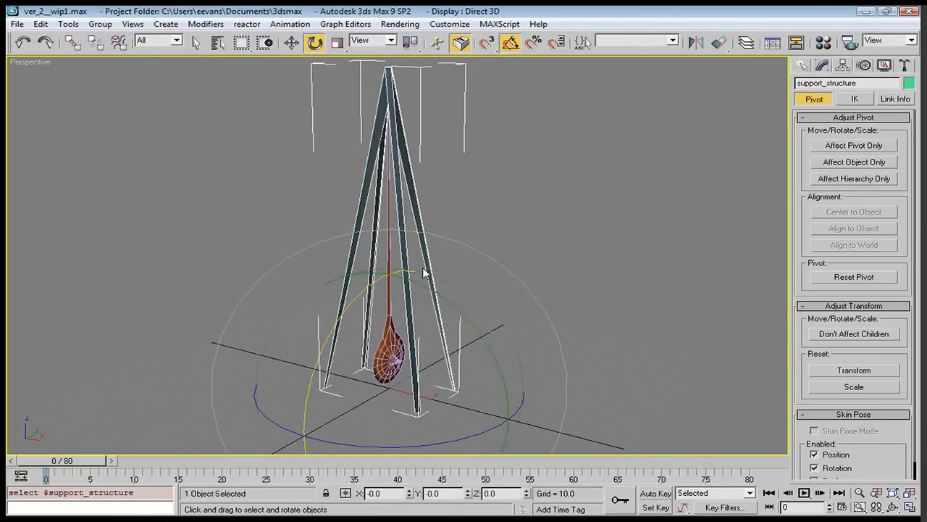
{"action": "key", "text": "q"}
{"action": "middle_click_drag", "start_coordinate": [426, 270], "coordinate": [505, 247], "text": "alt"}
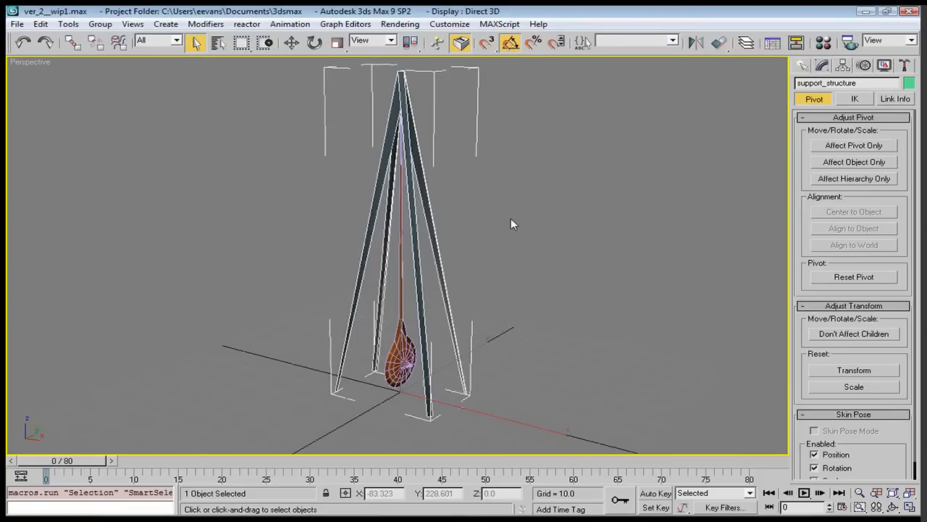
{"action": "left_click", "coordinate": [384, 424]}
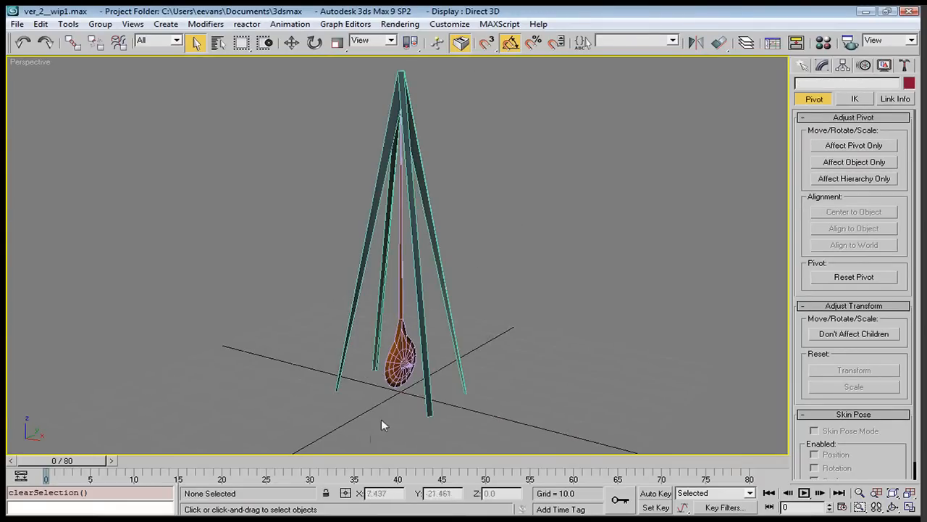
{"action": "left_click_drag", "start_coordinate": [386, 407], "coordinate": [403, 383]}
{"action": "middle_click_drag", "start_coordinate": [464, 355], "coordinate": [515, 336], "text": "alt"}
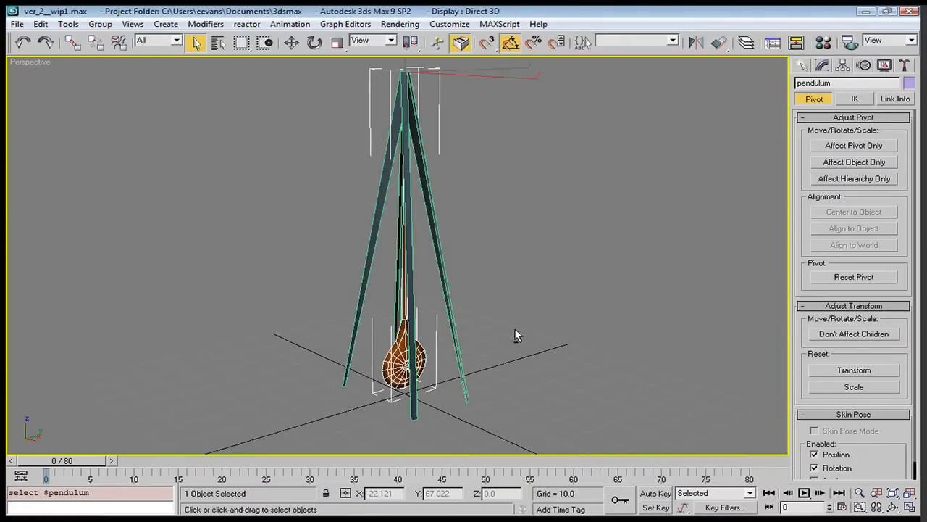
{"action": "mouse_move", "coordinate": [515, 329]}
{"action": "middle_mouse_down", "text": "alt"}
{"action": "mouse_move", "coordinate": [532, 323]}
{"action": "mouse_move", "coordinate": [508, 313]}
{"action": "middle_mouse_up", "text": "alt"}
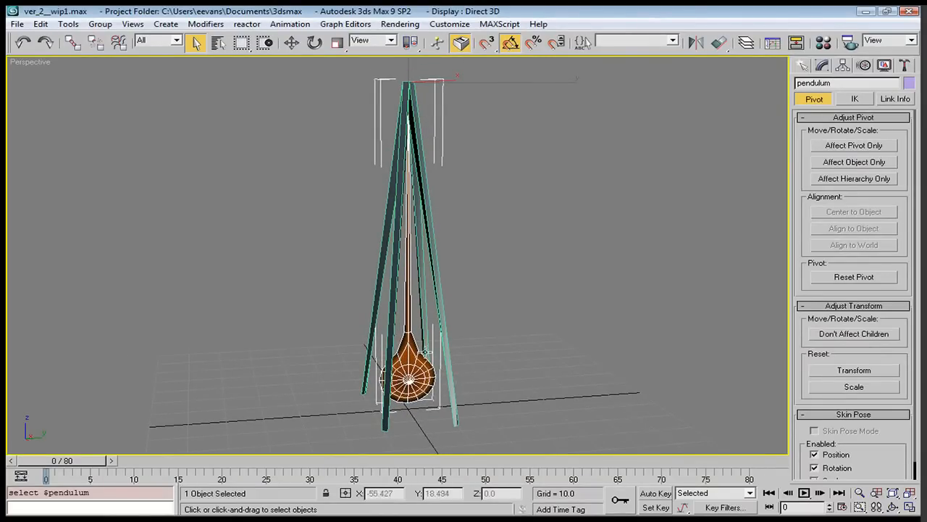
{"action": "middle_click_drag", "start_coordinate": [426, 352], "coordinate": [443, 363], "text": "alt"}
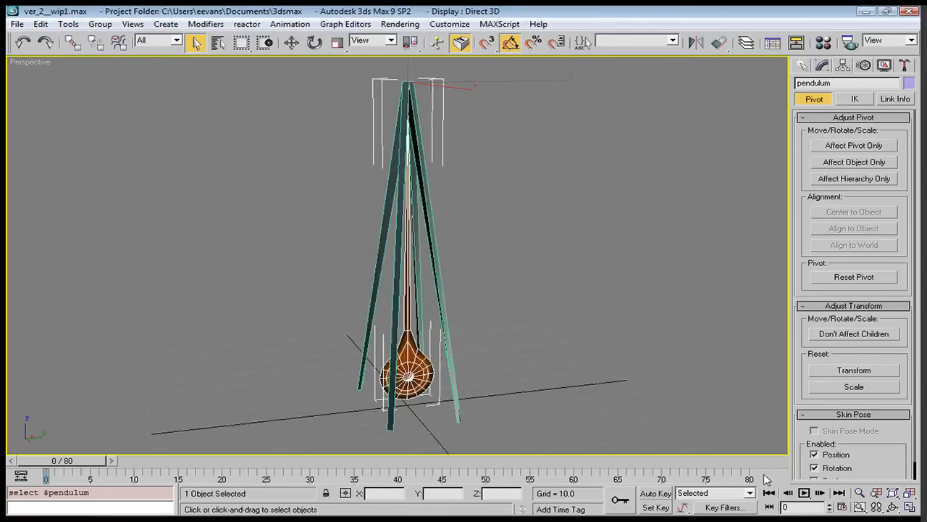
Step: Turn on Auto Key and create a rotation-only key for the pendulum at frame 0
{"action": "left_click", "coordinate": [655, 493]}
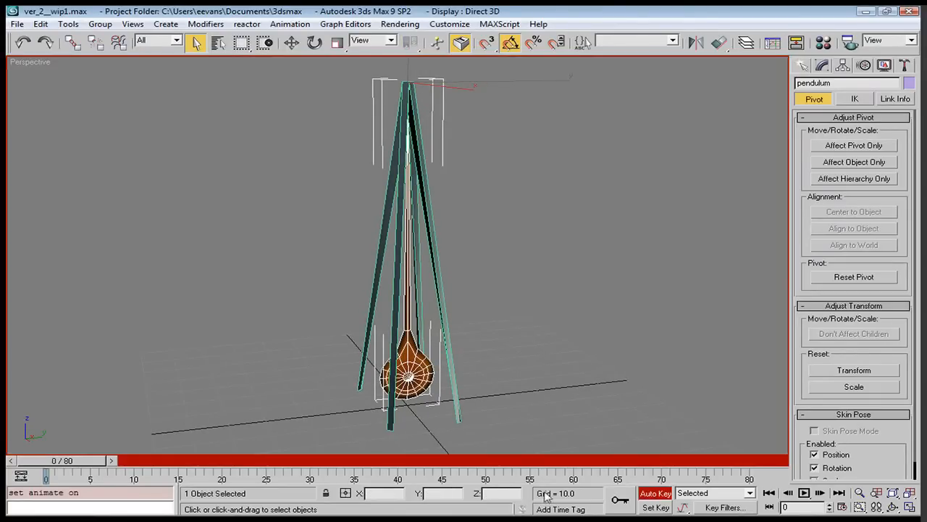
{"action": "right_click", "coordinate": [46, 462]}
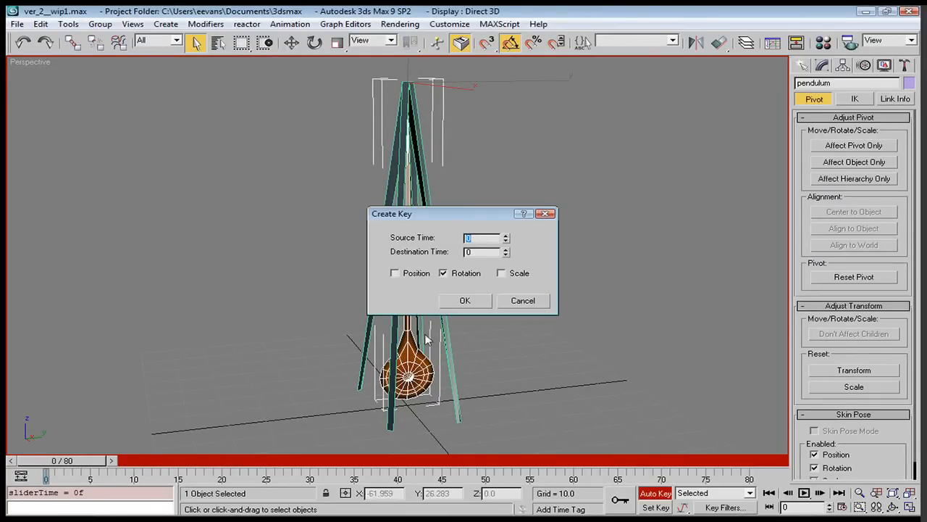
{"action": "left_click", "coordinate": [464, 299]}
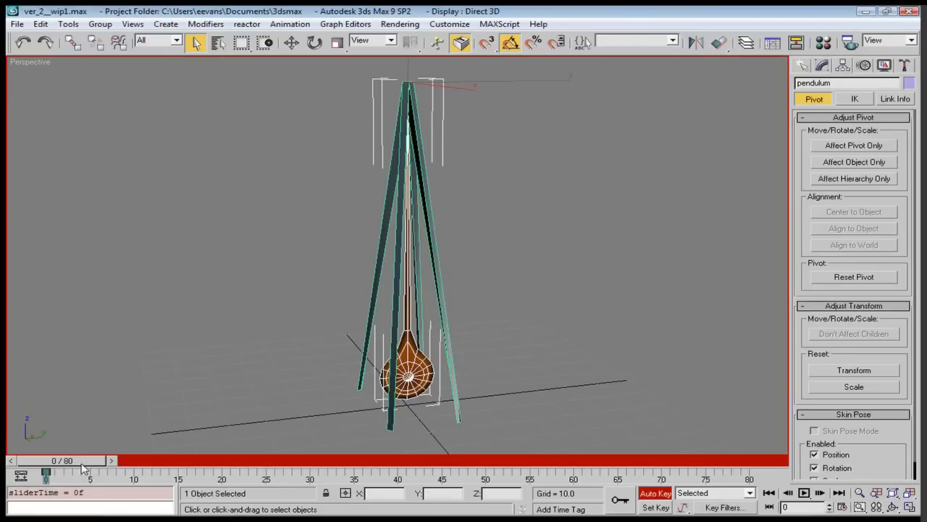
Step: At frame 20, swing the pendulum sideways by rotating it -15 degrees about the X axis
{"action": "left_click_drag", "start_coordinate": [78, 460], "coordinate": [245, 461]}
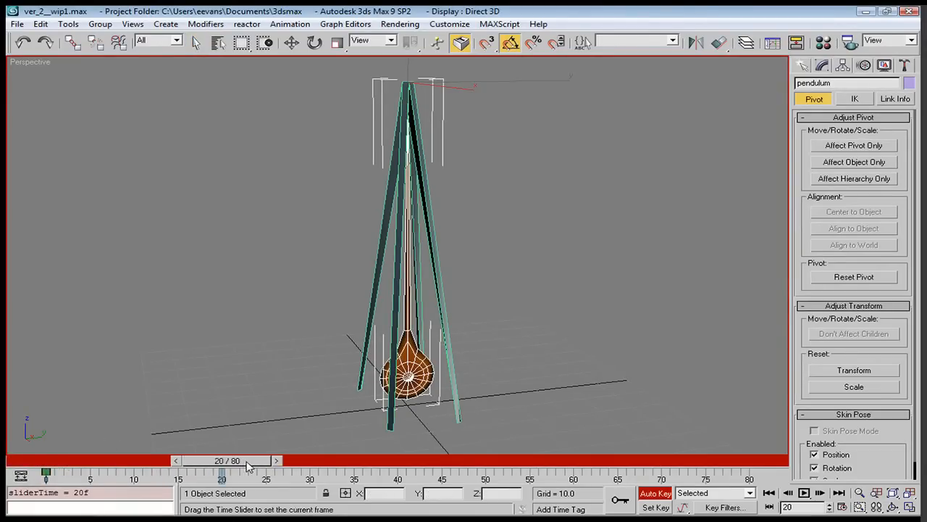
{"action": "middle_click_drag", "start_coordinate": [355, 312], "coordinate": [409, 304], "text": "alt"}
{"action": "key", "text": "e"}
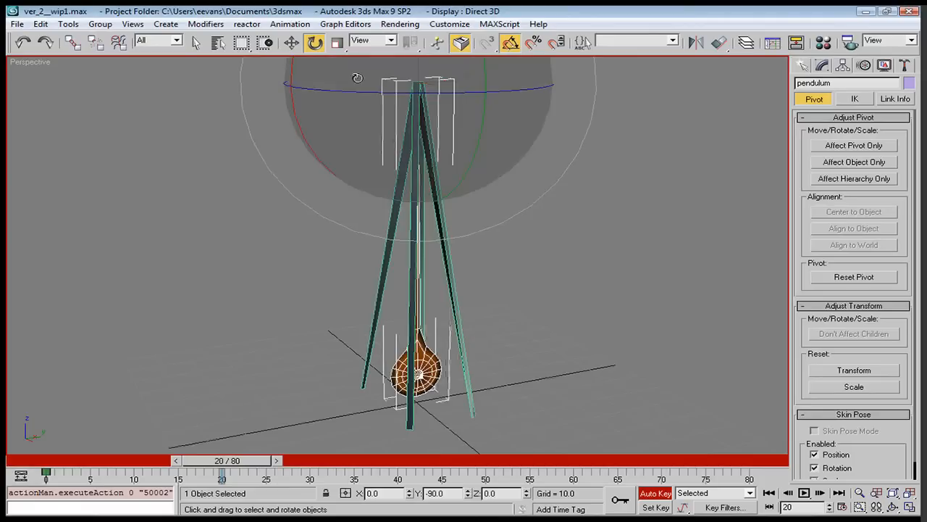
{"action": "middle_click_drag", "start_coordinate": [293, 162], "coordinate": [310, 176]}
{"action": "left_click_drag", "start_coordinate": [329, 165], "coordinate": [319, 159]}
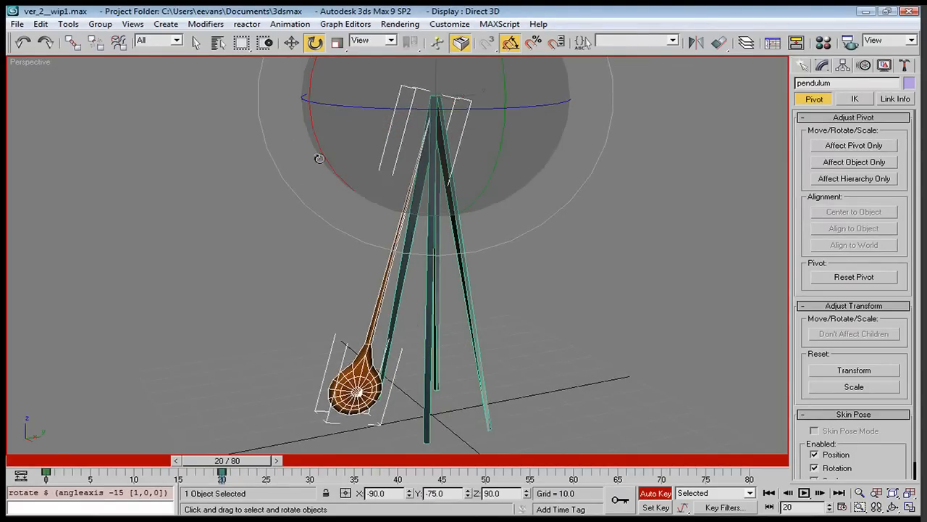
{"action": "mouse_move", "coordinate": [235, 464]}
{"action": "left_mouse_down"}
{"action": "mouse_move", "coordinate": [130, 463]}
{"action": "mouse_move", "coordinate": [246, 461]}
{"action": "mouse_move", "coordinate": [105, 462]}
{"action": "mouse_move", "coordinate": [238, 461]}
{"action": "left_mouse_up"}
{"action": "key", "text": "e"}
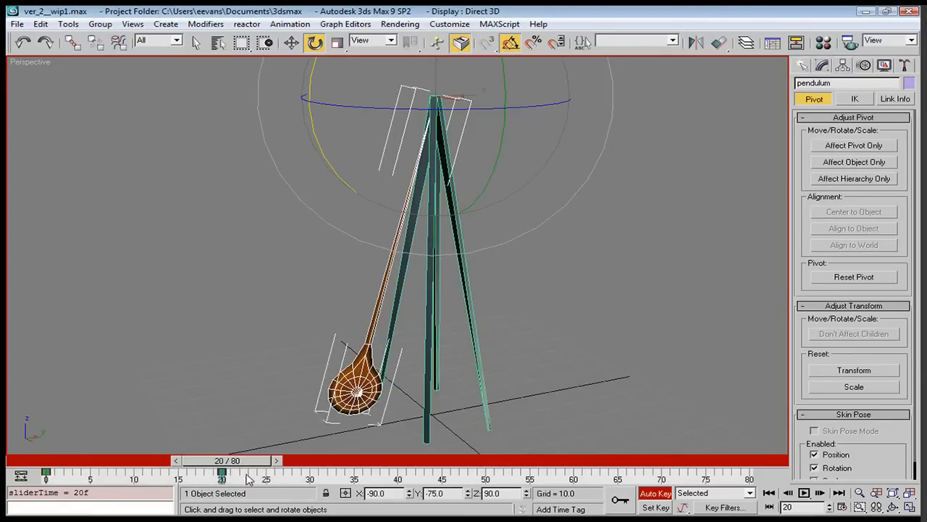
Step: Return to frame 0, delete the pendulum's keys at frames 0 and 20, and deselect it
{"action": "key", "text": "Home"}
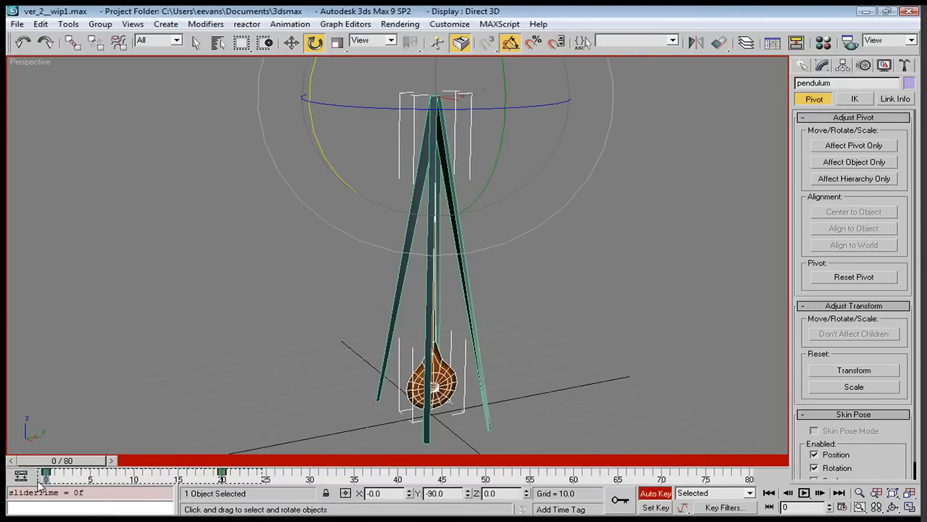
{"action": "key", "text": "Delete"}
{"action": "middle_click_drag", "start_coordinate": [610, 203], "coordinate": [537, 237]}
{"action": "scroll", "coordinate": [554, 233], "scroll_direction": "down", "scroll_amount": 3}
{"action": "left_click", "coordinate": [621, 240]}
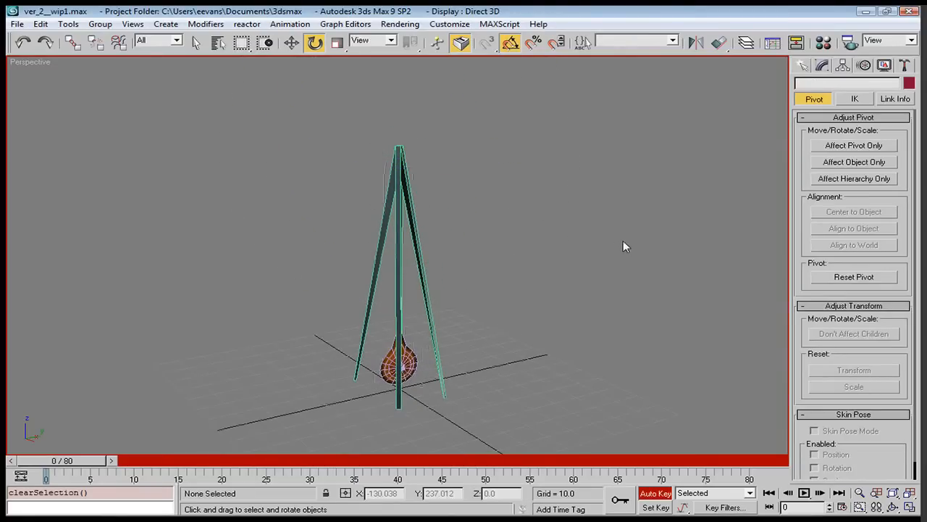
Step: Create a flat box on the grid beside the support structure, about 15.8 long, 23.1 wide and 2.9 high
{"action": "left_click", "coordinate": [802, 66]}
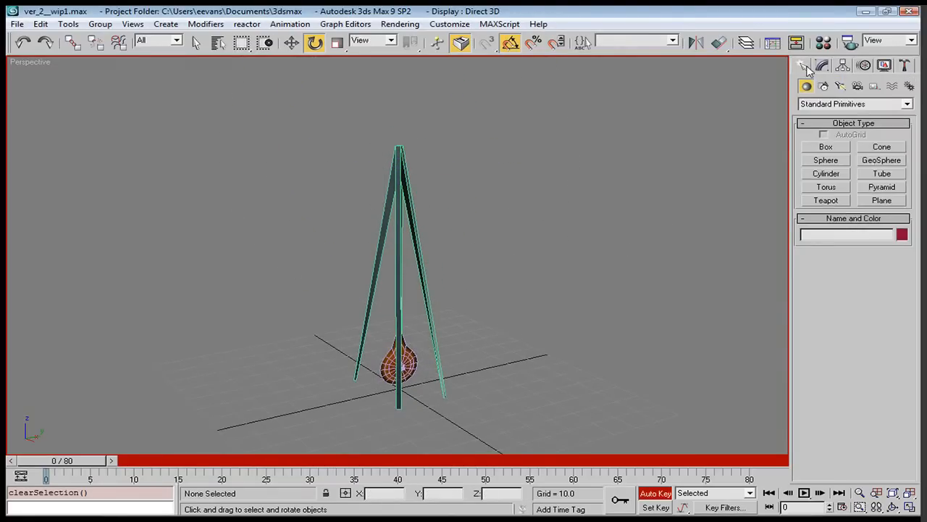
{"action": "left_click", "coordinate": [819, 147]}
{"action": "middle_click_drag", "start_coordinate": [503, 348], "coordinate": [479, 343], "text": "alt"}
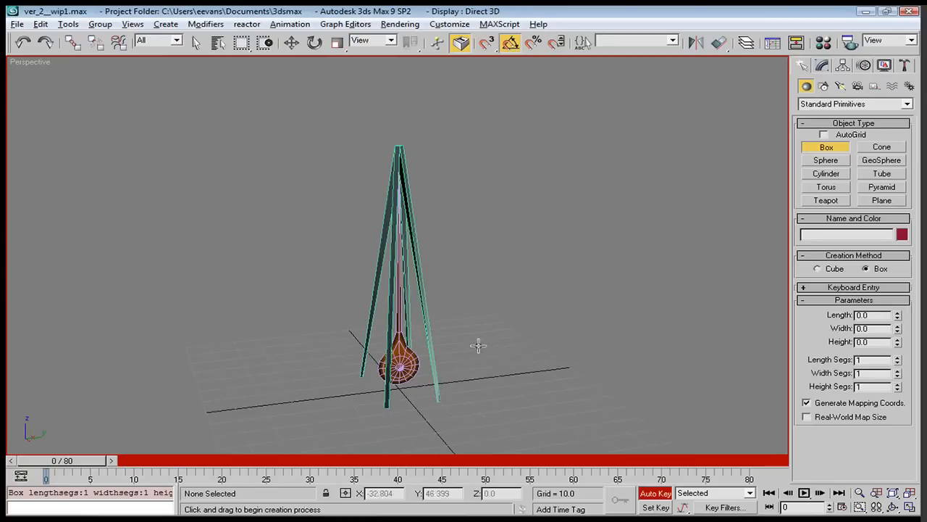
{"action": "left_click_drag", "start_coordinate": [507, 354], "coordinate": [503, 378]}
{"action": "left_click", "coordinate": [504, 372]}
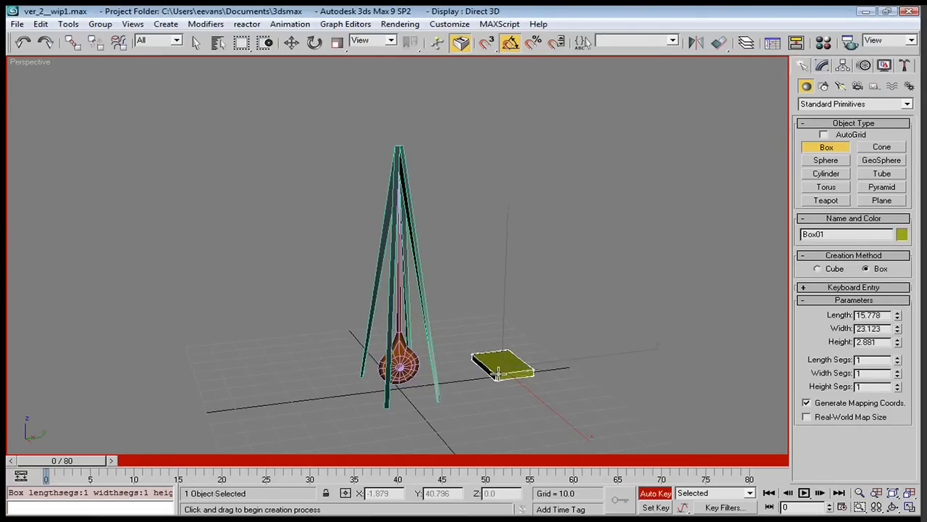
Step: Set the box's length and width to 10 and its height to 1, and turn off Auto Key
{"action": "double_click", "coordinate": [878, 315]}
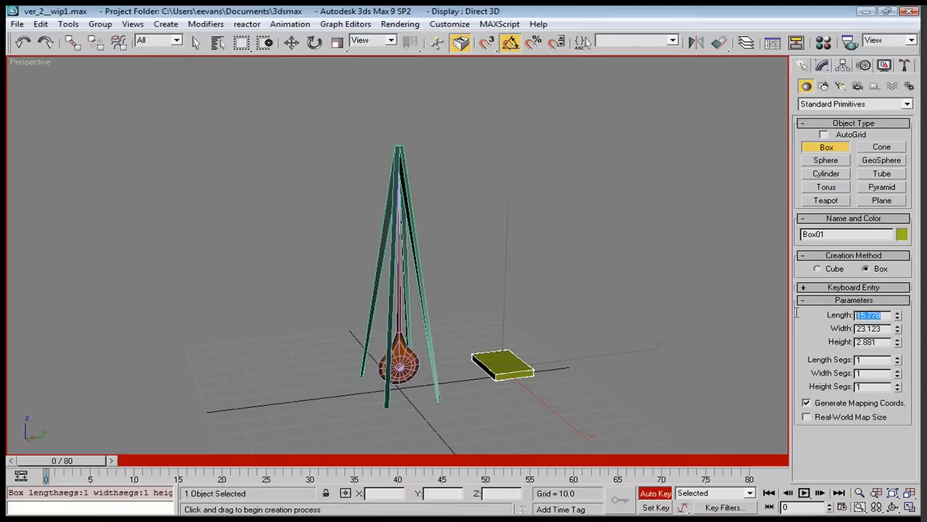
{"action": "type", "text": "10"}
{"action": "key", "text": "Tab"}
{"action": "type", "text": "10"}
{"action": "key", "text": "Tab"}
{"action": "type", "text": "1"}
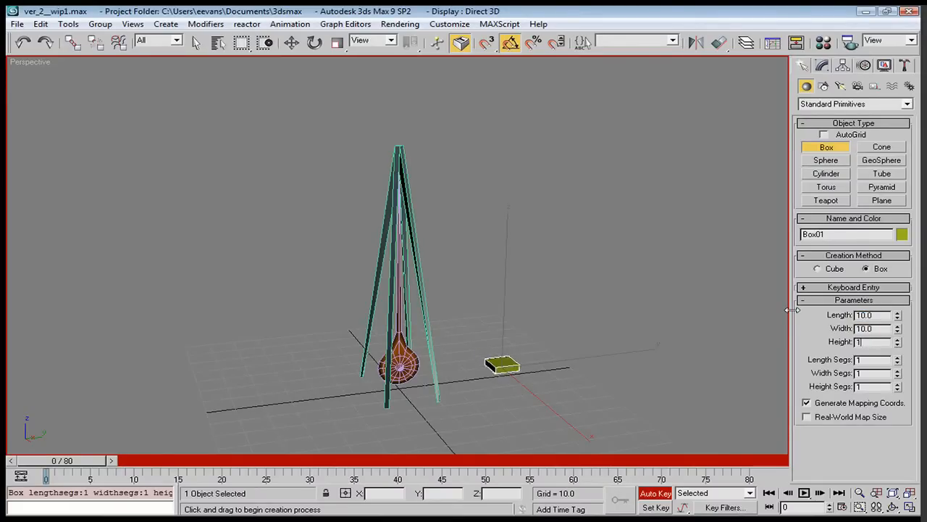
{"action": "key", "text": "Return"}
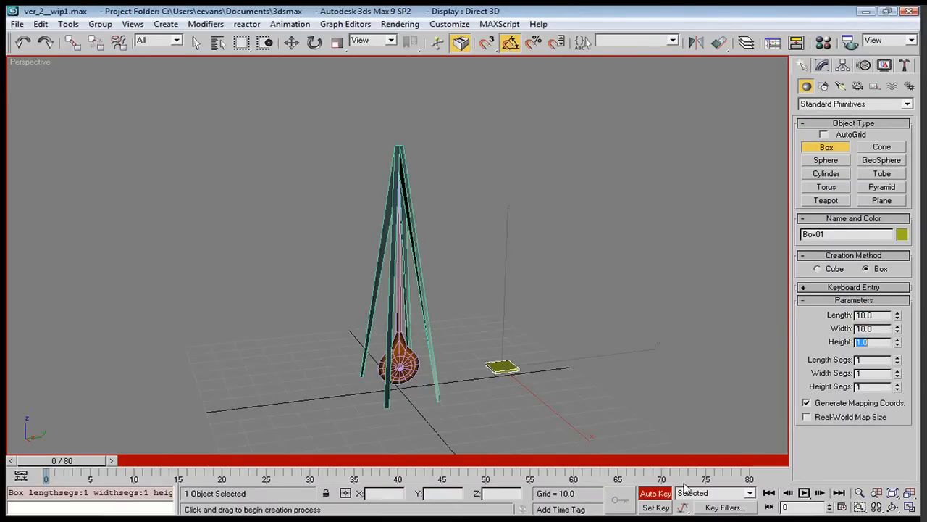
{"action": "left_click", "coordinate": [655, 493]}
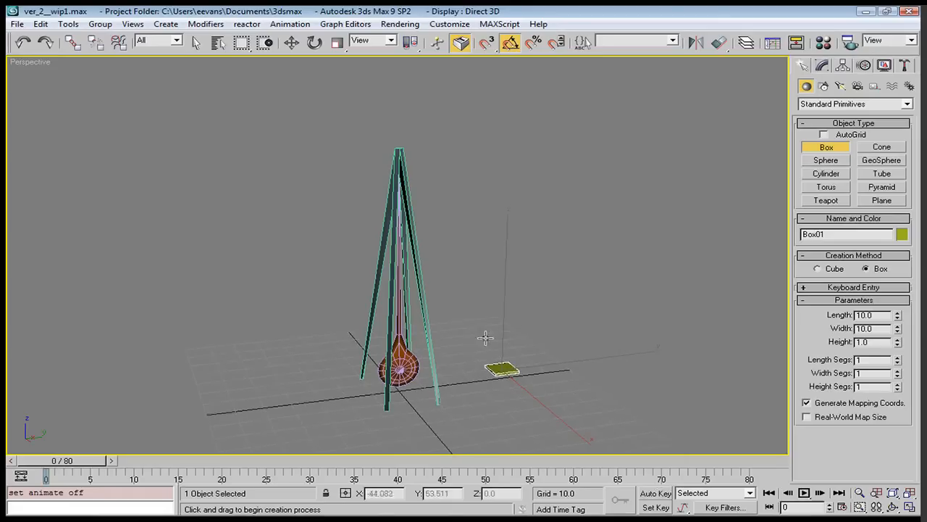
{"action": "middle_click_drag", "start_coordinate": [448, 329], "coordinate": [462, 344]}
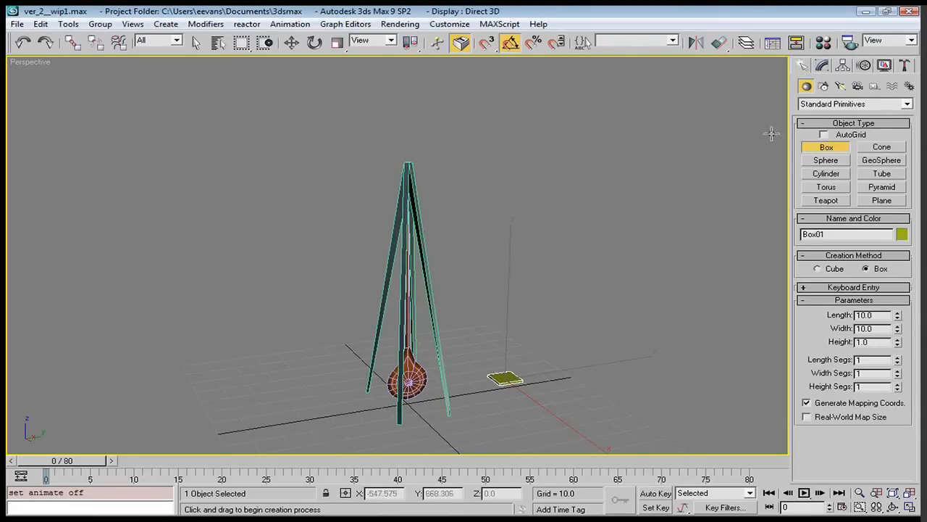
Step: Rename the box as bone_root
{"action": "left_click", "coordinate": [823, 67]}
{"action": "key", "text": "e"}
{"action": "double_click", "coordinate": [831, 83]}
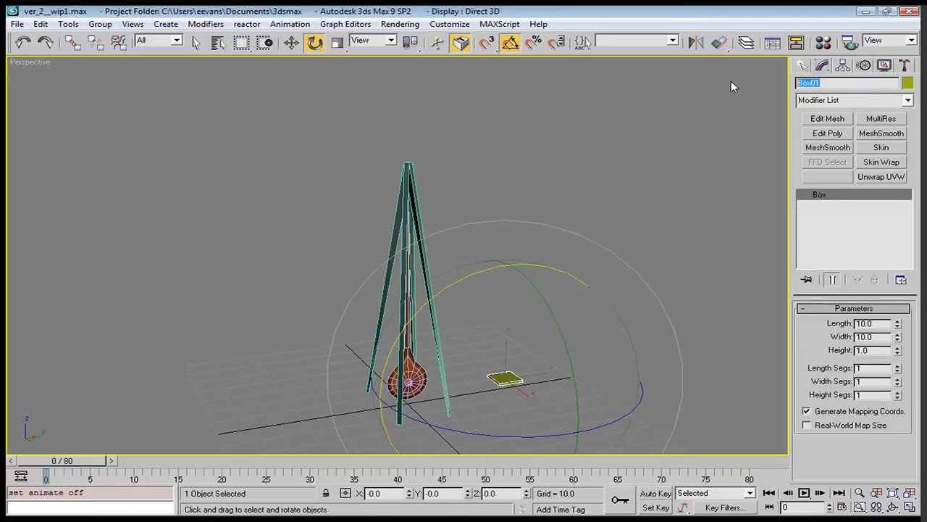
{"action": "type", "text": "bone_r"}
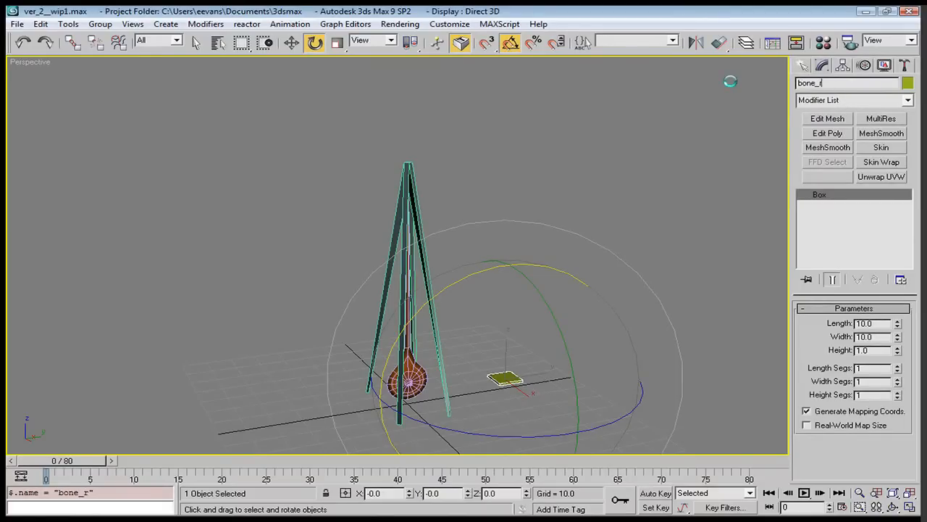
{"action": "type", "text": "oot"}
{"action": "left_click_drag", "start_coordinate": [817, 83], "coordinate": [797, 83]}
Step: Move bone_root to the world origin by setting its absolute X and Y positions to 0
{"action": "middle_click_drag", "start_coordinate": [639, 183], "coordinate": [563, 228]}
{"action": "key", "text": "w"}
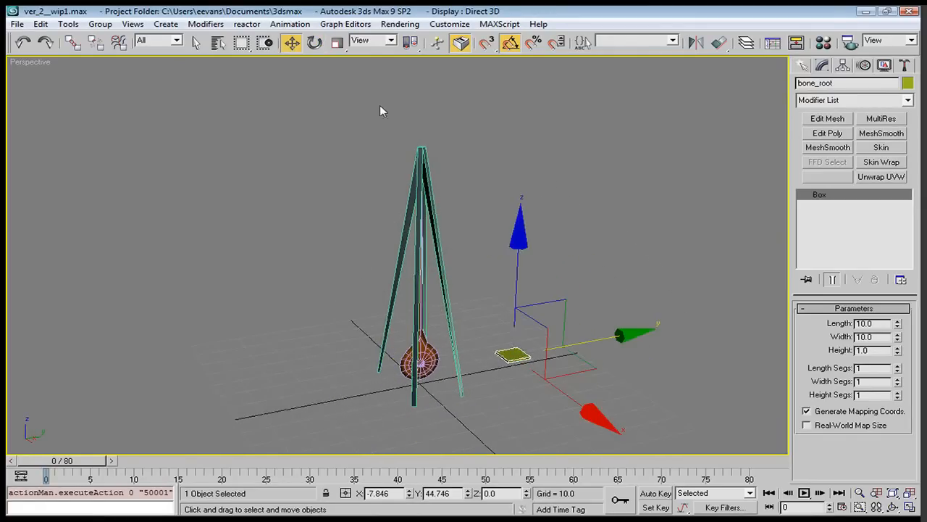
{"action": "right_click", "coordinate": [292, 44]}
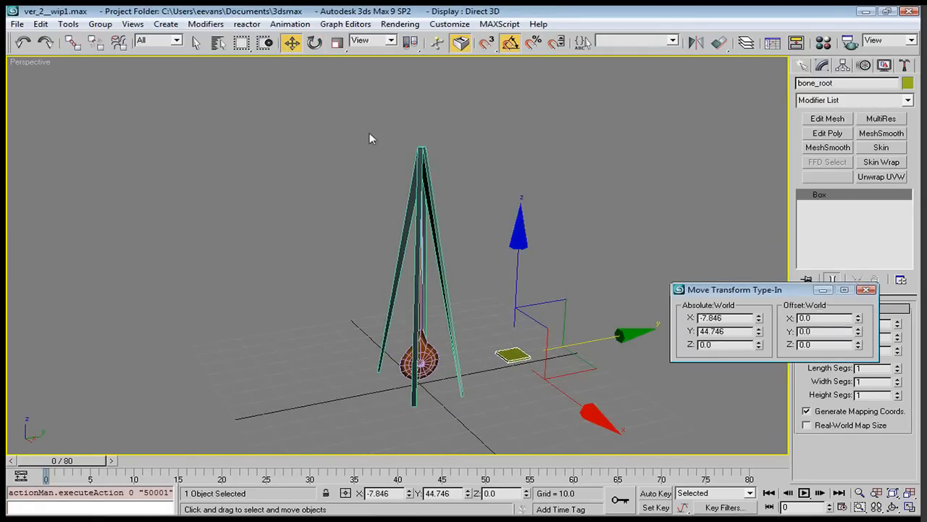
{"action": "double_click", "coordinate": [714, 317]}
{"action": "type", "text": "0"}
{"action": "key", "text": "Tab"}
{"action": "type", "text": "0"}
{"action": "key", "text": "Tab"}
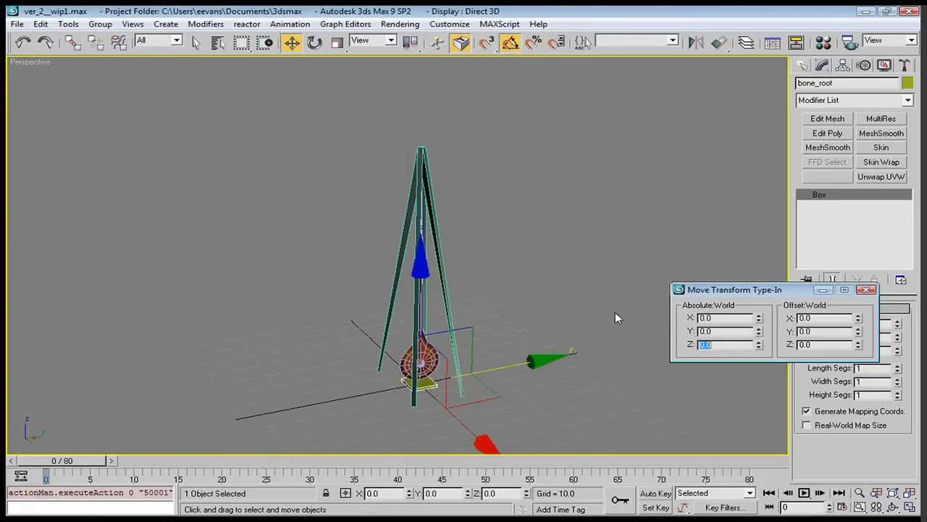
Step: Switch bone_root to see-through display and close the Move Transform Type-In dialog
{"action": "middle_click_drag", "start_coordinate": [463, 289], "coordinate": [431, 203], "text": "alt"}
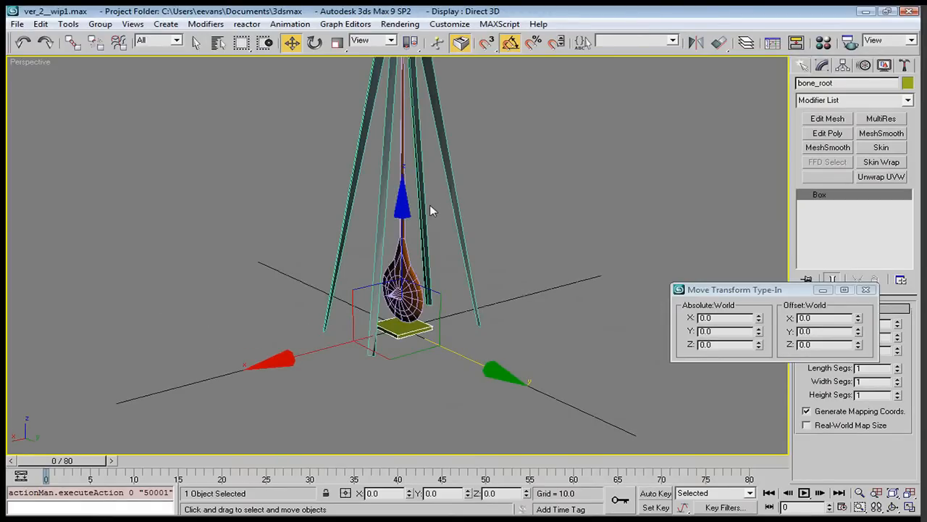
{"action": "key", "text": "alt+x"}
{"action": "middle_click_drag", "start_coordinate": [512, 259], "coordinate": [524, 309]}
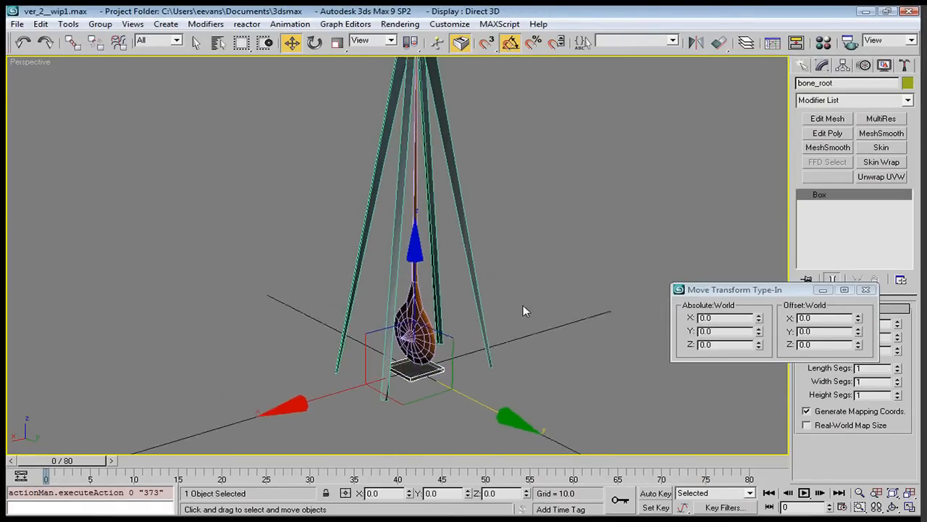
{"action": "scroll", "coordinate": [524, 309], "scroll_direction": "up", "scroll_amount": 3}
{"action": "left_click", "coordinate": [866, 289]}
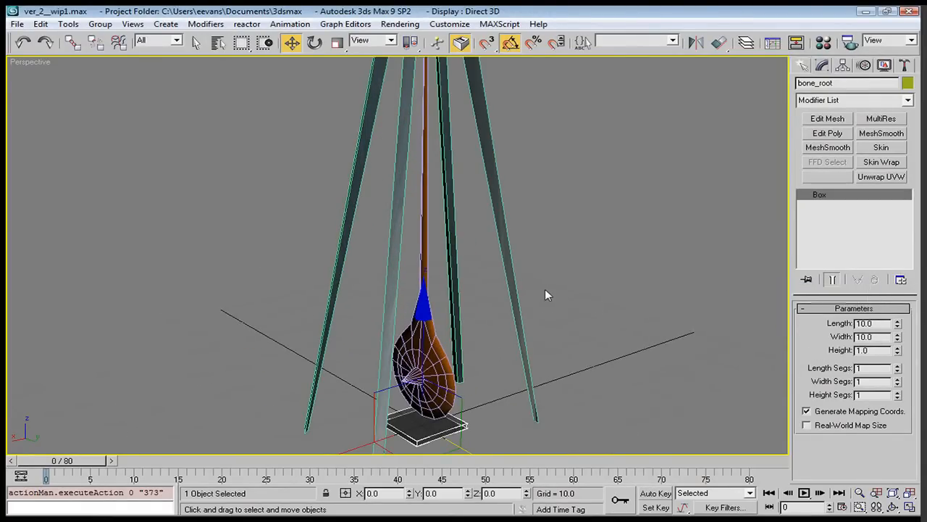
Step: Create a tall standard primitive box beside the pendulum model, about 6 by 6 and 86 high
{"action": "scroll", "coordinate": [546, 291], "scroll_direction": "down", "scroll_amount": 5}
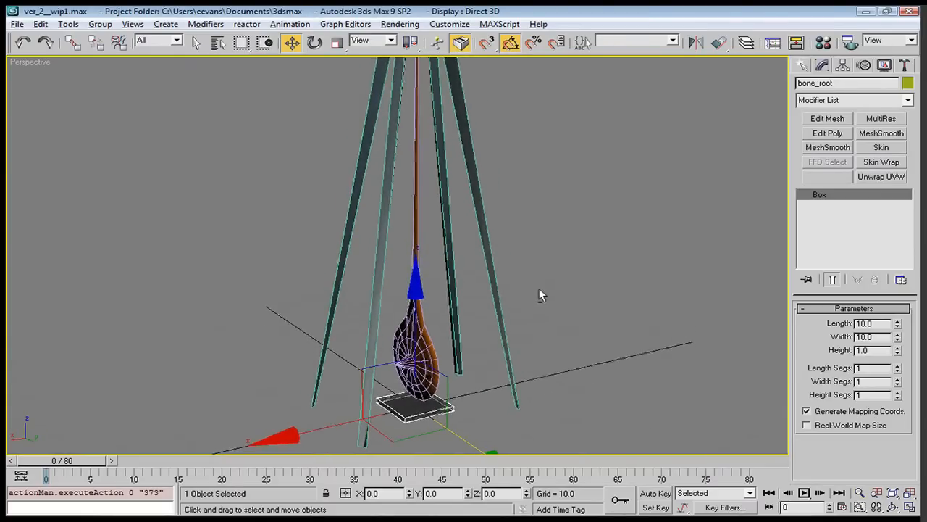
{"action": "middle_click_drag", "start_coordinate": [498, 266], "coordinate": [477, 306]}
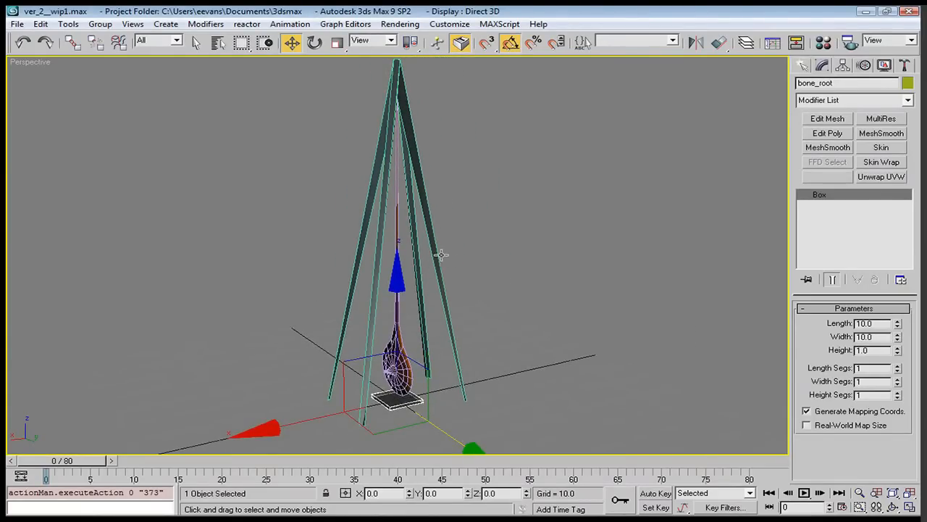
{"action": "left_click", "coordinate": [802, 67]}
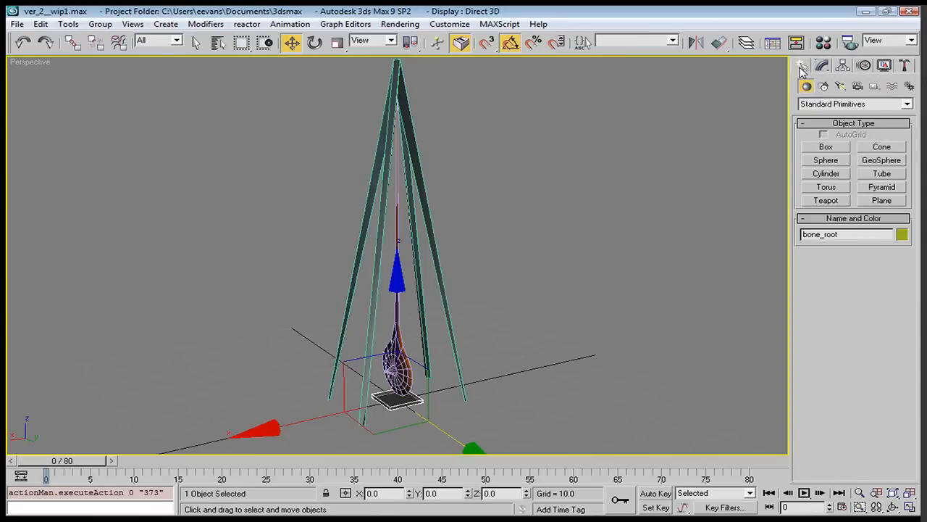
{"action": "left_click", "coordinate": [826, 148]}
{"action": "left_click_drag", "start_coordinate": [514, 385], "coordinate": [525, 375]}
{"action": "left_click", "coordinate": [545, 101]}
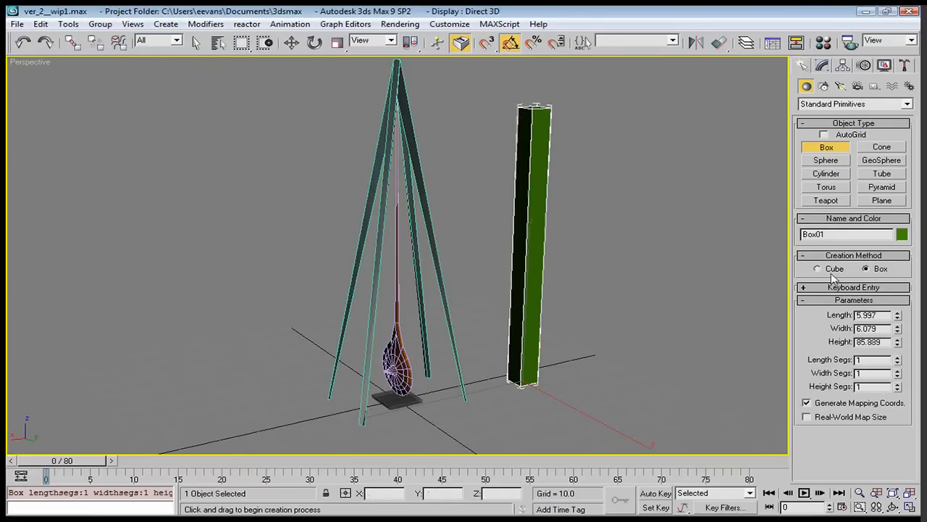
Step: Set the new tall box's length and width to 4 and its height to 100
{"action": "double_click", "coordinate": [862, 315]}
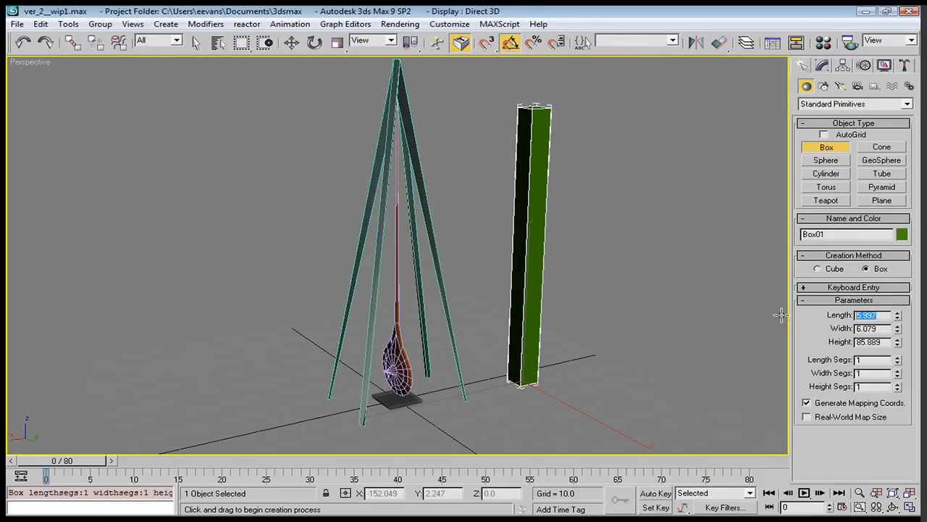
{"action": "type", "text": "4"}
{"action": "key", "text": "Tab"}
{"action": "type", "text": "4"}
{"action": "key", "text": "Tab"}
{"action": "type", "text": "100"}
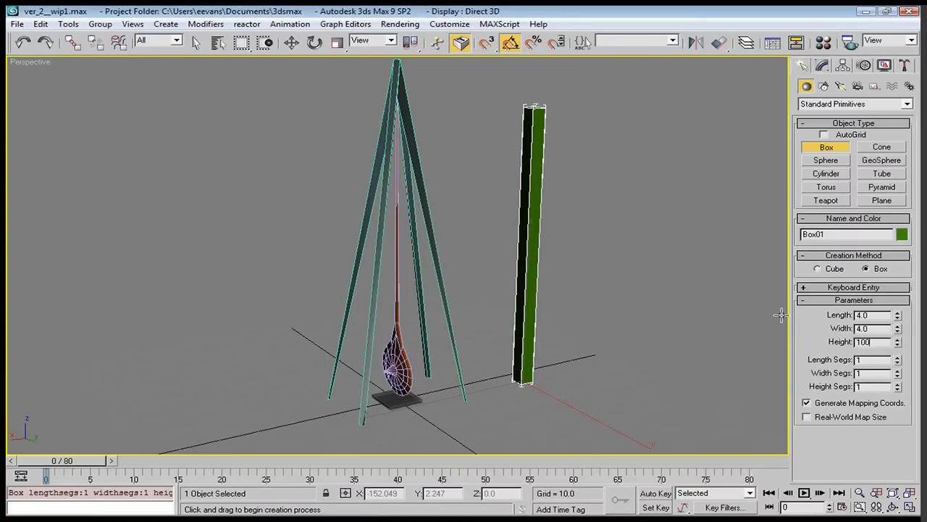
{"action": "key", "text": "Return"}
Step: Switch the tall box to see-through display and rename it as bone_pendulum
{"action": "scroll", "coordinate": [613, 265], "scroll_direction": "down", "scroll_amount": 3}
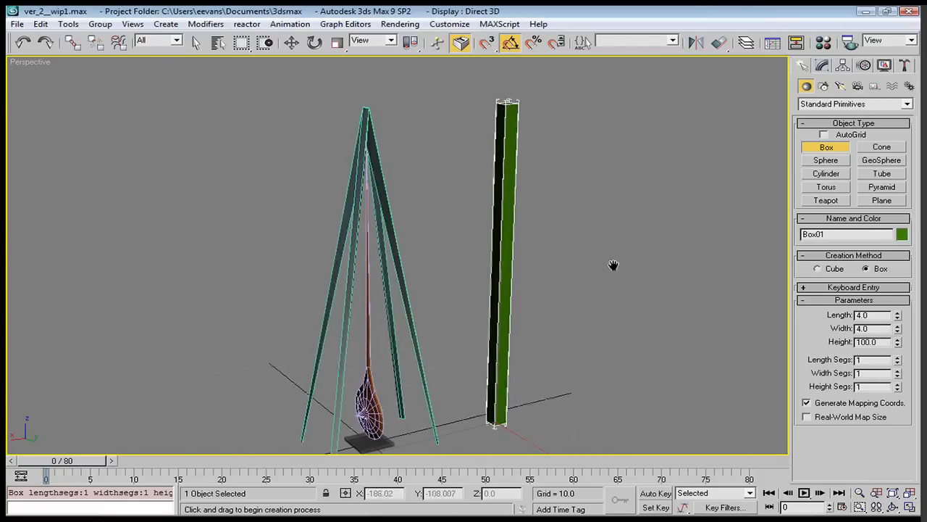
{"action": "key", "text": "alt+x"}
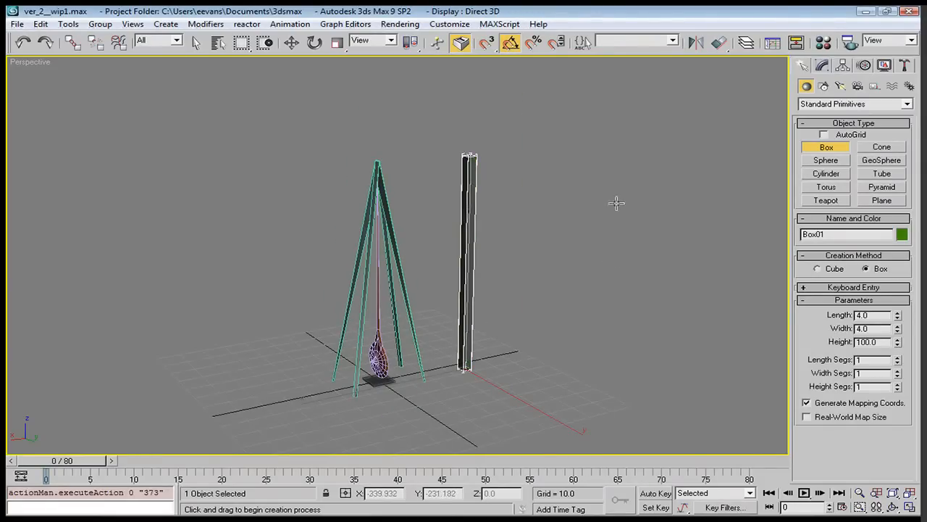
{"action": "middle_click_drag", "start_coordinate": [616, 203], "coordinate": [611, 233]}
{"action": "left_click", "coordinate": [822, 65]}
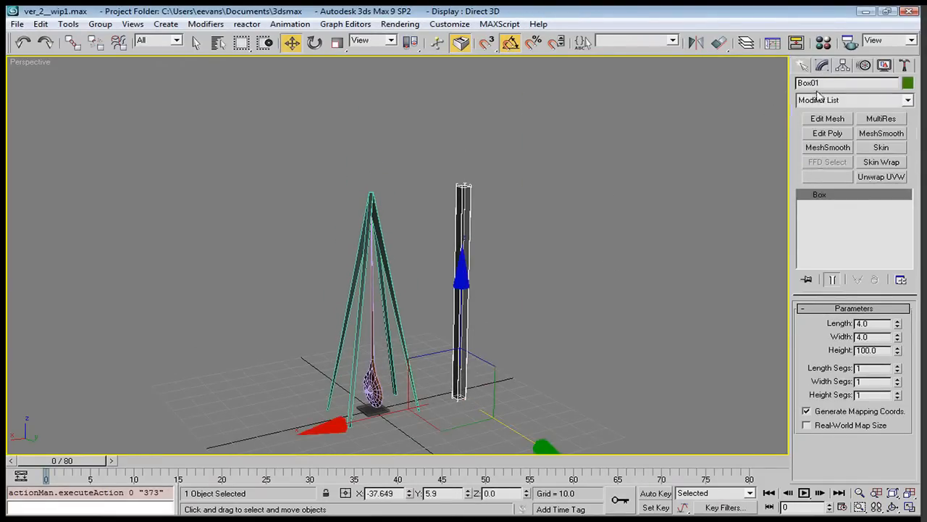
{"action": "double_click", "coordinate": [833, 83]}
{"action": "type", "text": "bone"}
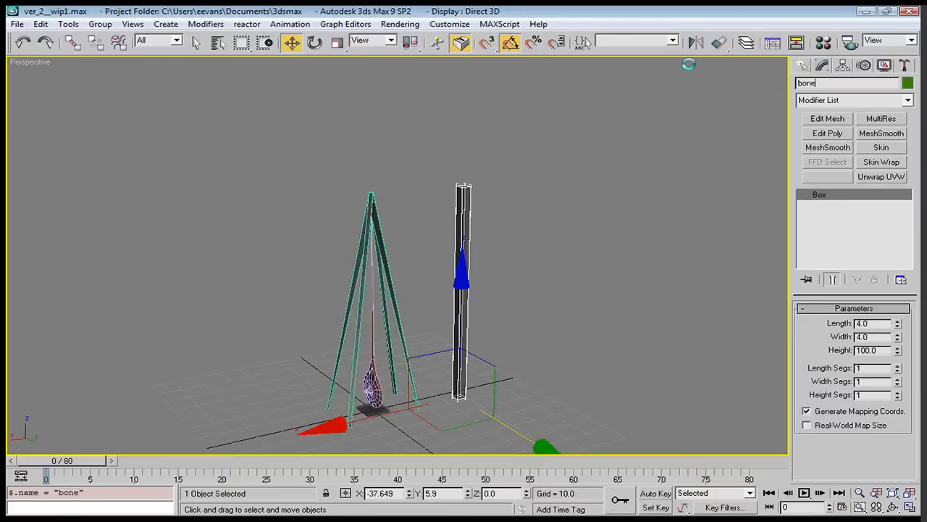
{"action": "type", "text": "_pendulum"}
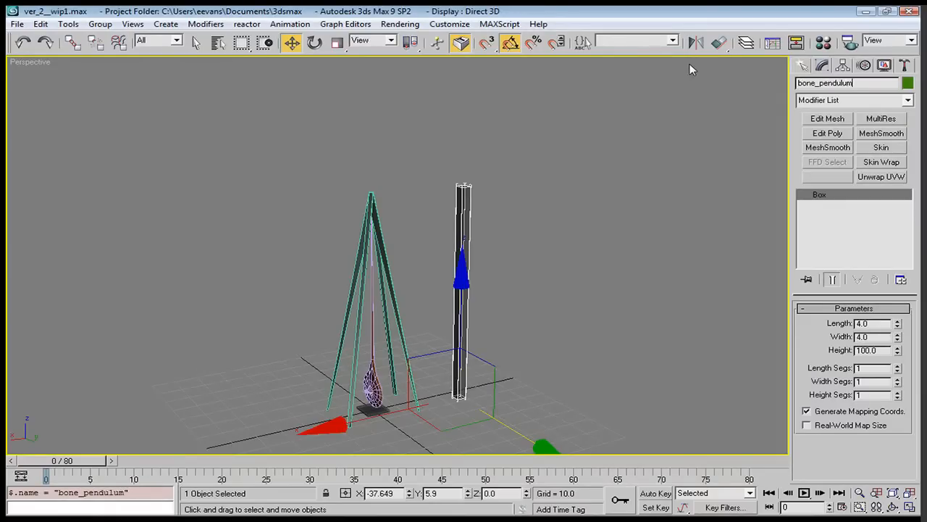
Step: Rotate bone_pendulum 180 degrees about the Y axis so that it points downward from its pivot
{"action": "scroll", "coordinate": [522, 232], "scroll_direction": "down", "scroll_amount": 4}
{"action": "key", "text": "e"}
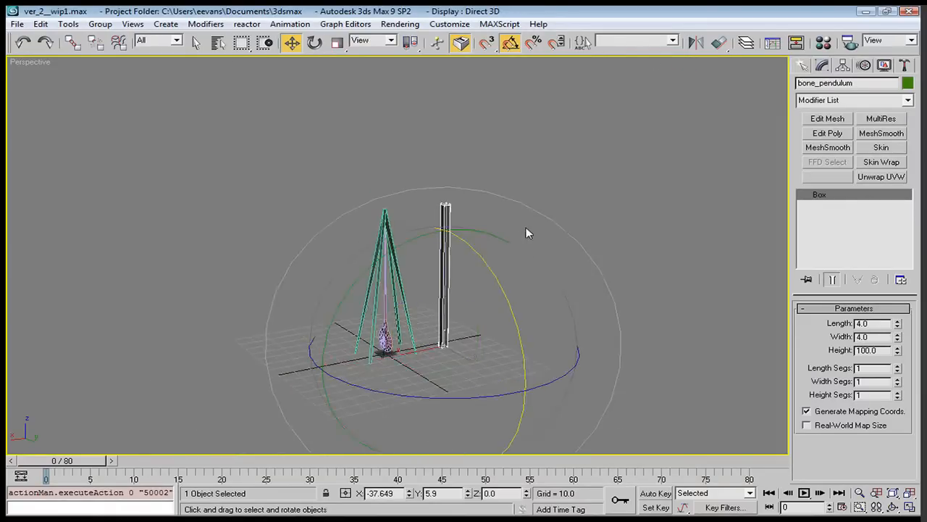
{"action": "left_click_drag", "start_coordinate": [398, 250], "coordinate": [348, 391]}
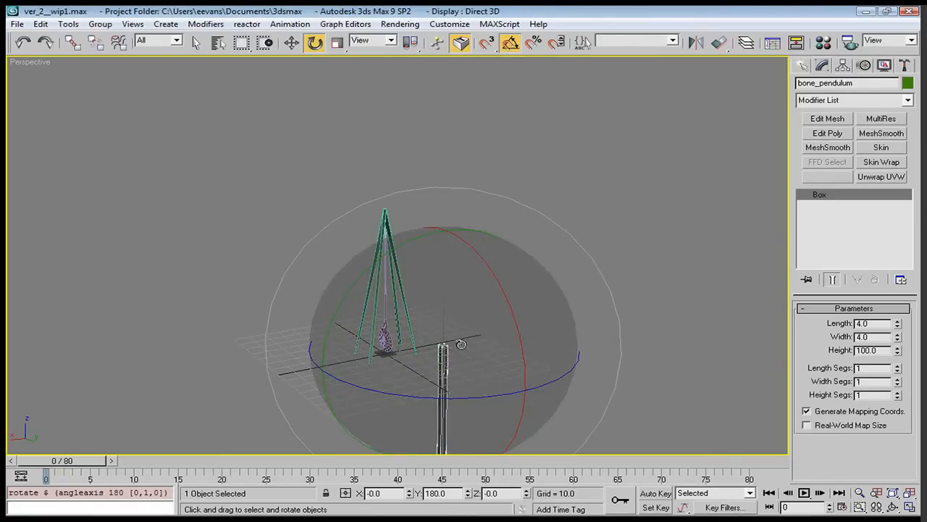
Step: Move bone_pendulum to absolute world position X 0, Y 0, Z 100 and close the Move Transform Type-In dialog
{"action": "middle_click_drag", "start_coordinate": [461, 344], "coordinate": [486, 333]}
{"action": "key", "text": "w"}
{"action": "right_click", "coordinate": [292, 42]}
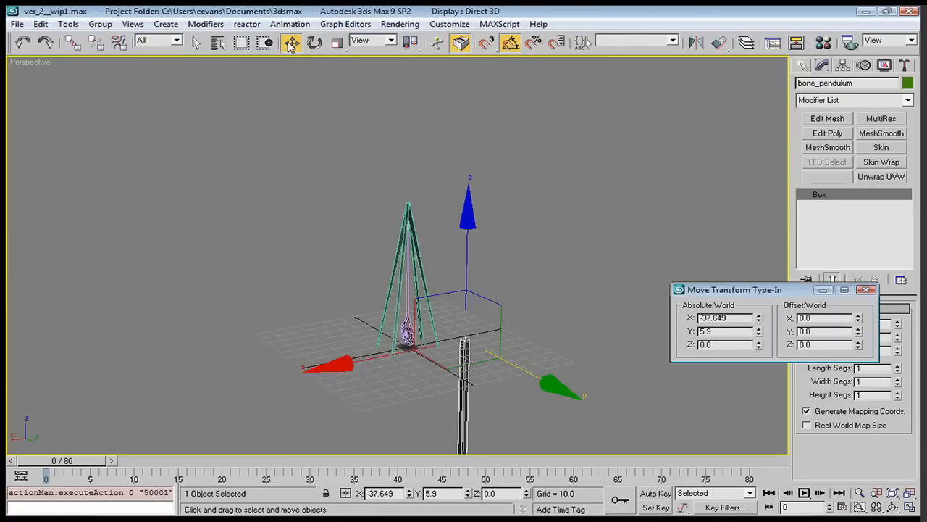
{"action": "type", "text": "0"}
{"action": "key", "text": "Tab"}
{"action": "type", "text": "0"}
{"action": "key", "text": "Tab"}
{"action": "type", "text": "100"}
{"action": "key", "text": "Return"}
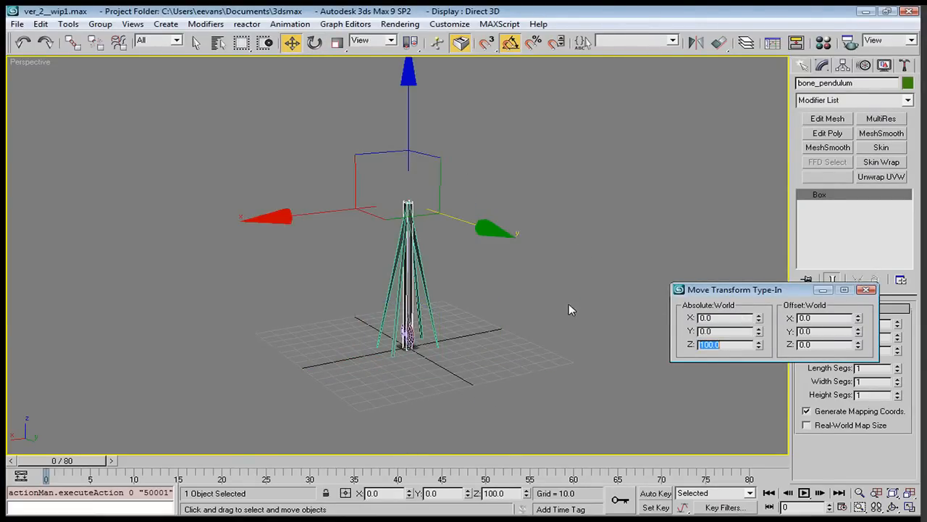
{"action": "left_click", "coordinate": [866, 289]}
Step: Set bone_pendulum's height to 90
{"action": "middle_click_drag", "start_coordinate": [449, 299], "coordinate": [445, 224], "text": "alt"}
{"action": "scroll", "coordinate": [419, 283], "scroll_direction": "up", "scroll_amount": 4}
{"action": "scroll", "coordinate": [441, 221], "scroll_direction": "down", "scroll_amount": 3}
{"action": "scroll", "coordinate": [446, 223], "scroll_direction": "up", "scroll_amount": 2}
{"action": "scroll", "coordinate": [447, 223], "scroll_direction": "down", "scroll_amount": 2}
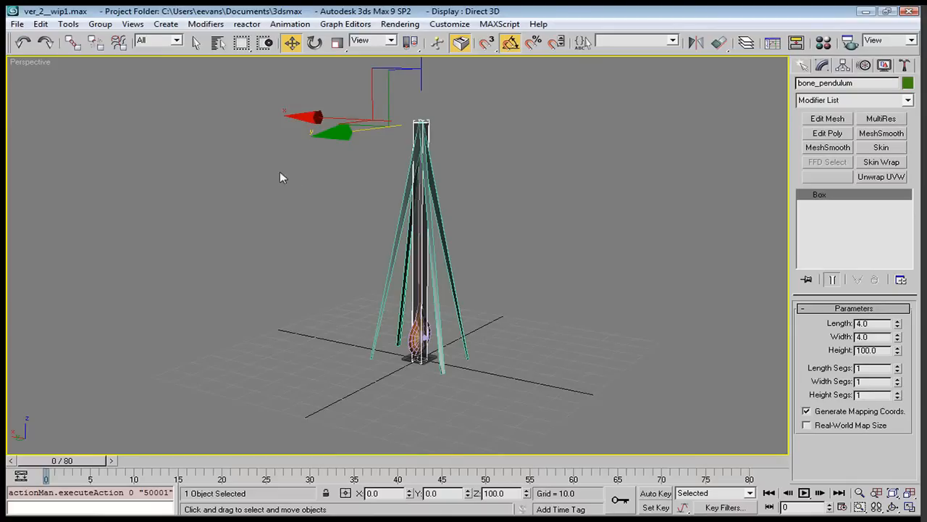
{"action": "double_click", "coordinate": [878, 350]}
{"action": "type", "text": "90"}
{"action": "key", "text": "Return"}
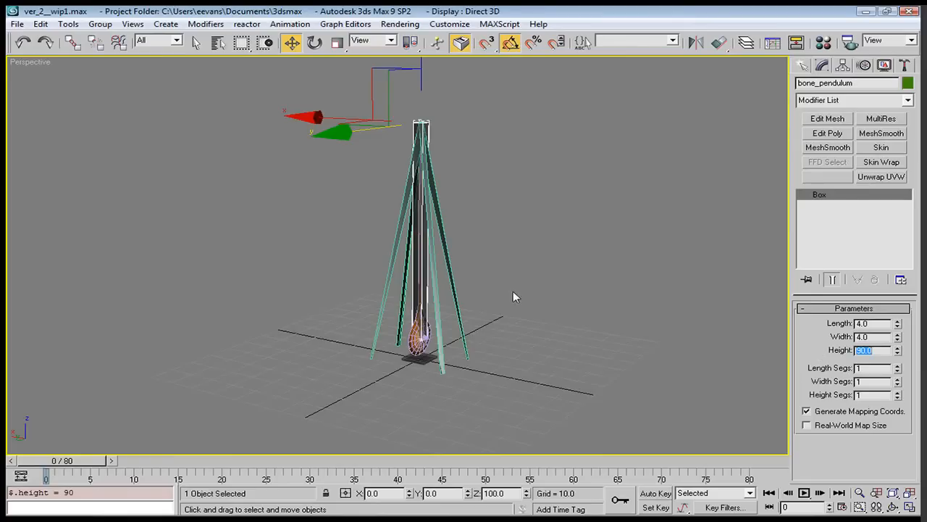
Step: Link bone_pendulum to bone_root as its parent
{"action": "scroll", "coordinate": [435, 283], "scroll_direction": "up", "scroll_amount": 3}
{"action": "middle_click_drag", "start_coordinate": [443, 260], "coordinate": [370, 270]}
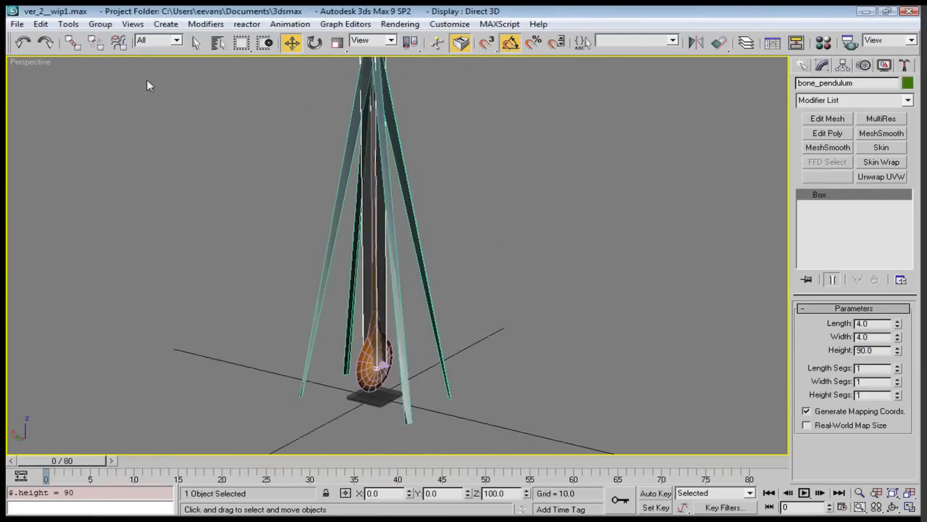
{"action": "left_click", "coordinate": [72, 44]}
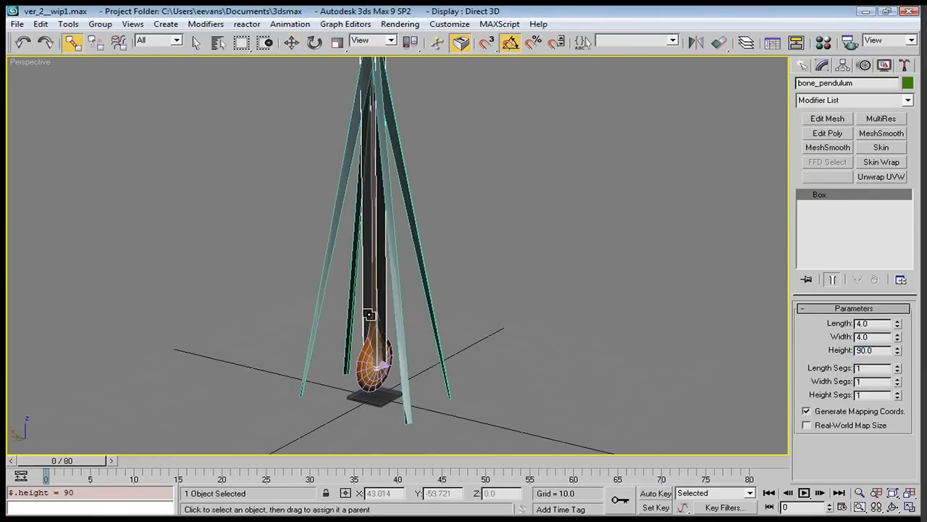
{"action": "left_click_drag", "start_coordinate": [364, 300], "coordinate": [377, 402]}
Step: Test the link by moving bone_root across the ground plane, and undo the move
{"action": "right_click", "coordinate": [468, 410]}
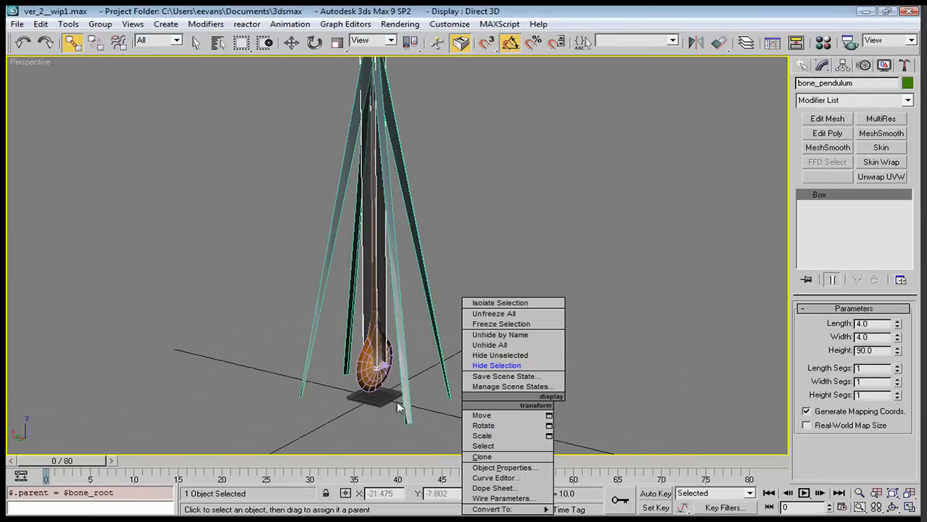
{"action": "left_click", "coordinate": [391, 398]}
{"action": "left_click", "coordinate": [388, 397]}
{"action": "key", "text": "w"}
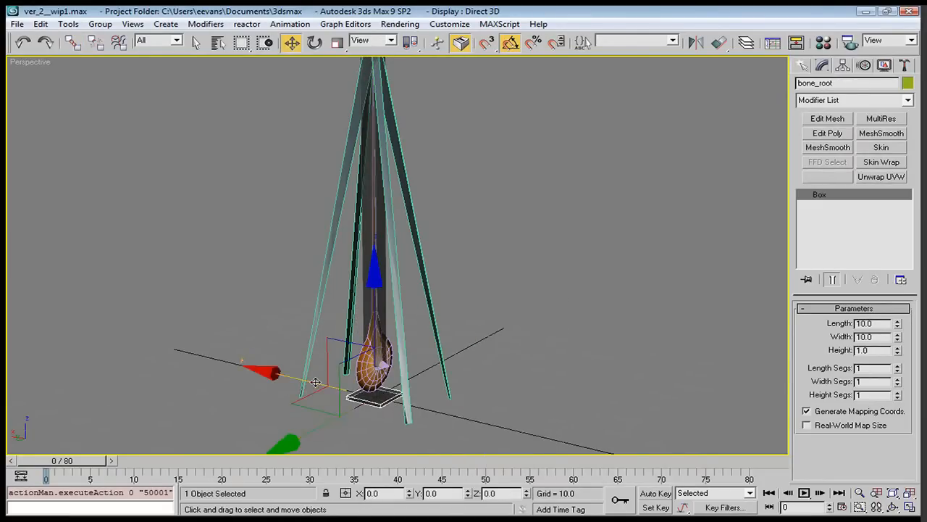
{"action": "left_click_drag", "start_coordinate": [306, 400], "coordinate": [241, 373]}
{"action": "key", "text": "ctrl+z"}
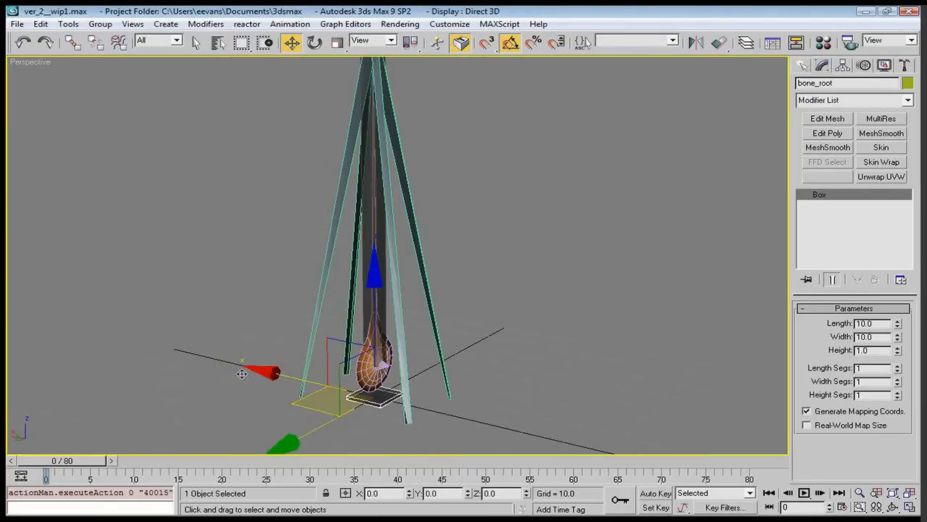
Step: Test the pendulum swing by rotating bone_pendulum 30 degrees about the X axis, undo the rotation and clear the selection
{"action": "scroll", "coordinate": [440, 362], "scroll_direction": "down", "scroll_amount": 3}
{"action": "middle_click_drag", "start_coordinate": [438, 356], "coordinate": [424, 379], "text": "alt"}
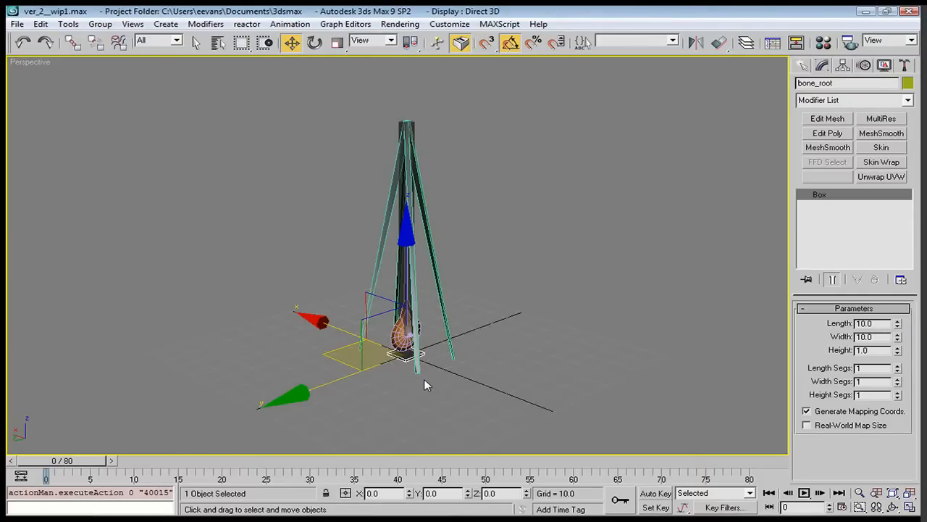
{"action": "scroll", "coordinate": [372, 283], "scroll_direction": "up", "scroll_amount": 4}
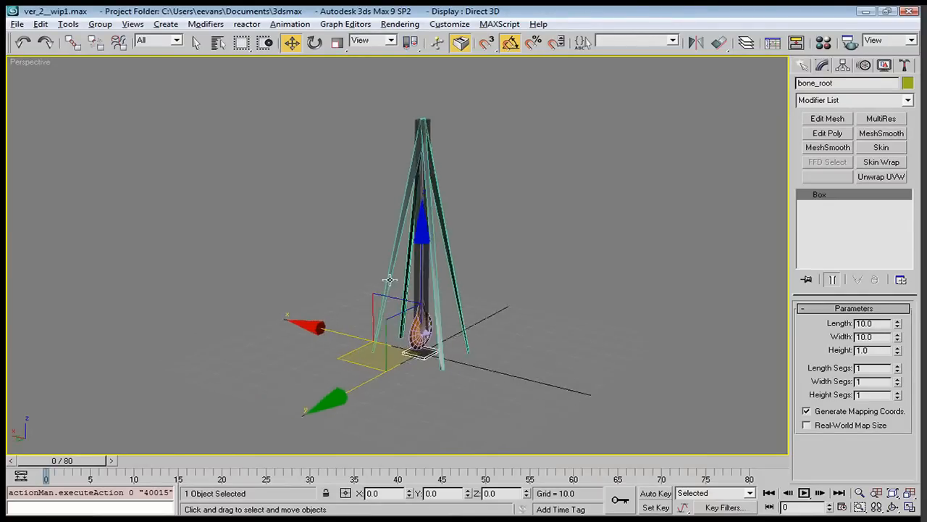
{"action": "scroll", "coordinate": [391, 283], "scroll_direction": "down", "scroll_amount": 5}
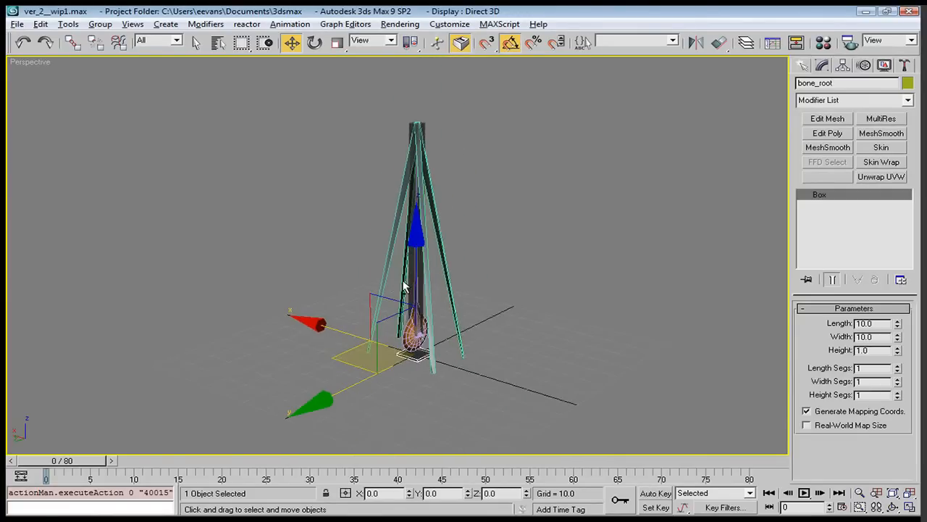
{"action": "left_click", "coordinate": [414, 262]}
{"action": "mouse_move", "coordinate": [424, 261]}
{"action": "middle_mouse_down", "text": "alt"}
{"action": "mouse_move", "coordinate": [440, 257]}
{"action": "mouse_move", "coordinate": [434, 250]}
{"action": "mouse_move", "coordinate": [434, 262]}
{"action": "middle_mouse_up", "text": "alt"}
{"action": "key", "text": "e"}
{"action": "middle_click_drag", "start_coordinate": [347, 216], "coordinate": [330, 216], "text": "alt"}
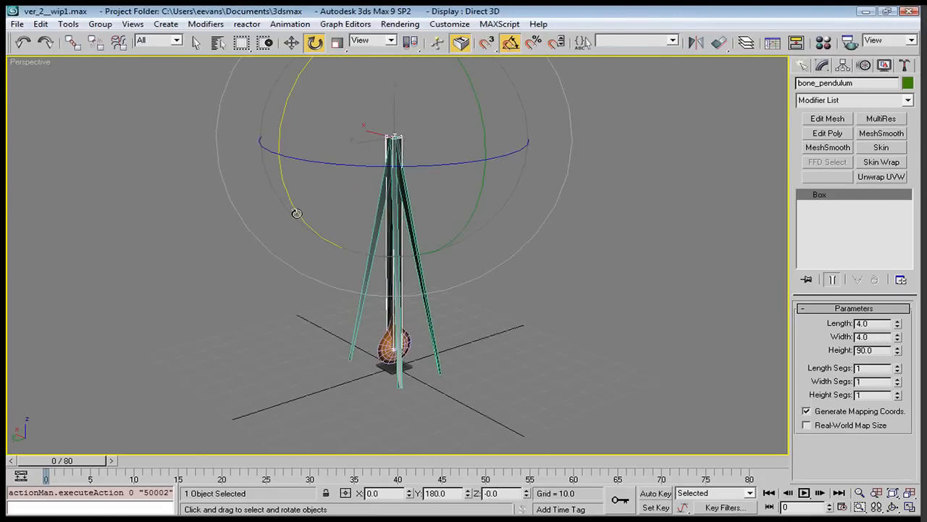
{"action": "left_click_drag", "start_coordinate": [296, 213], "coordinate": [269, 200]}
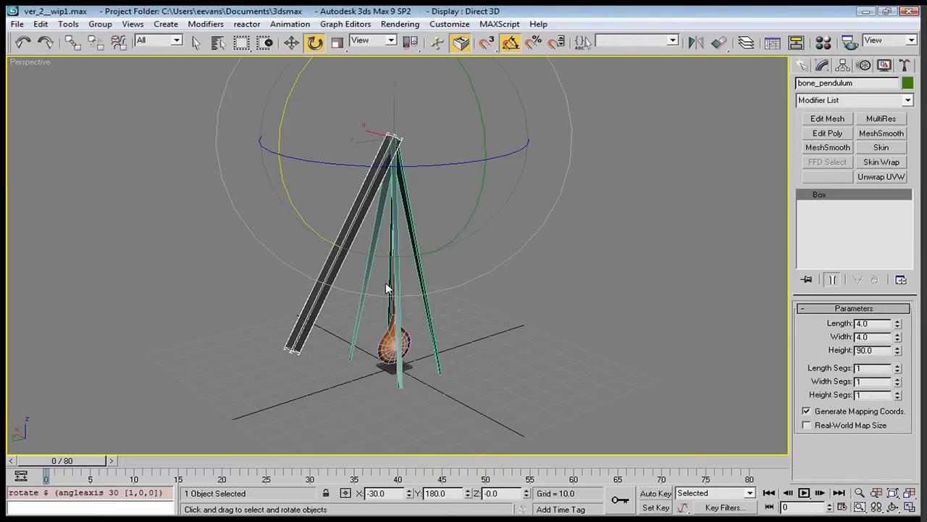
{"action": "key", "text": "ctrl+z"}
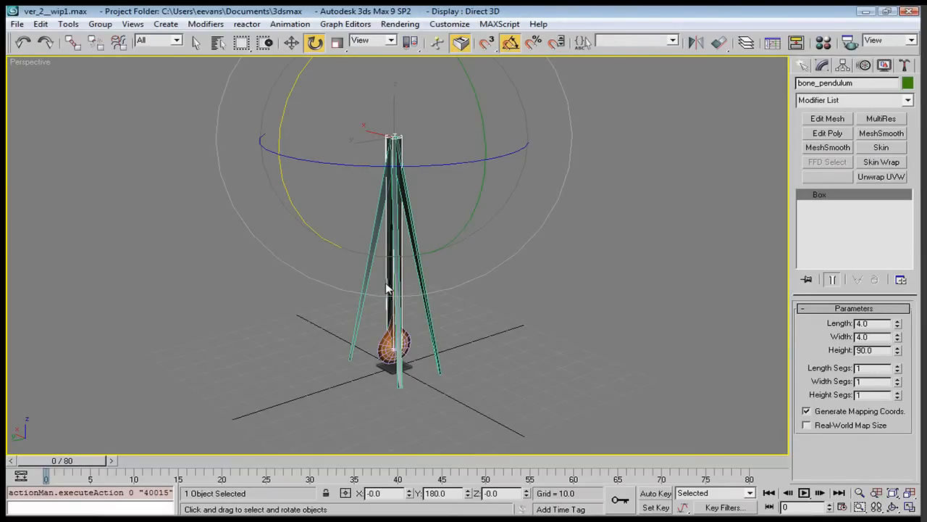
{"action": "left_click", "coordinate": [475, 315]}
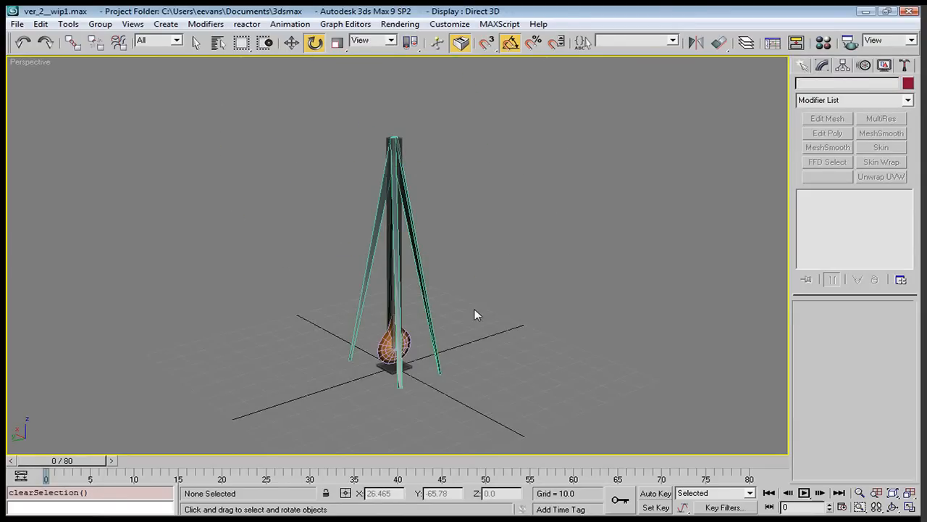
Step: Apply a Skin modifier to the support_structure object
{"action": "scroll", "coordinate": [470, 301], "scroll_direction": "up", "scroll_amount": 5}
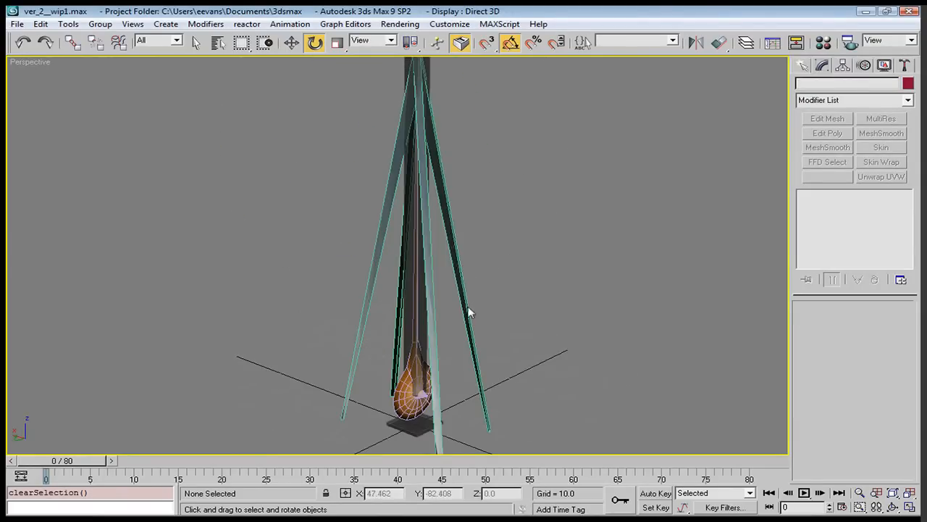
{"action": "middle_click_drag", "start_coordinate": [398, 366], "coordinate": [379, 339]}
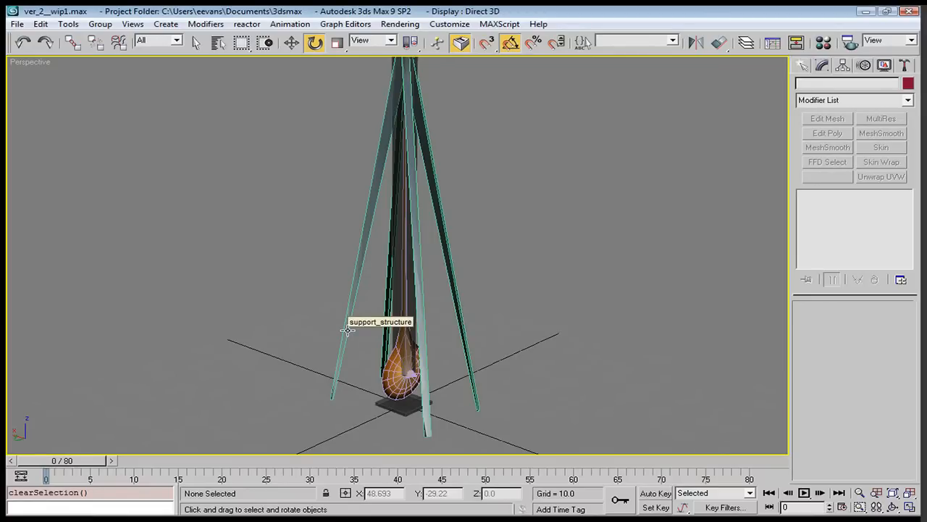
{"action": "left_click", "coordinate": [347, 330]}
{"action": "key", "text": "q"}
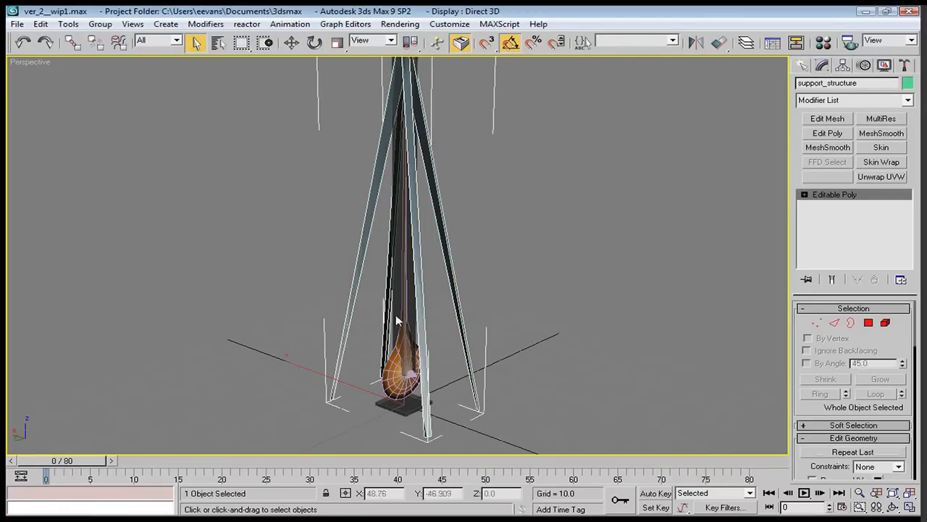
{"action": "middle_click_drag", "start_coordinate": [469, 313], "coordinate": [450, 312]}
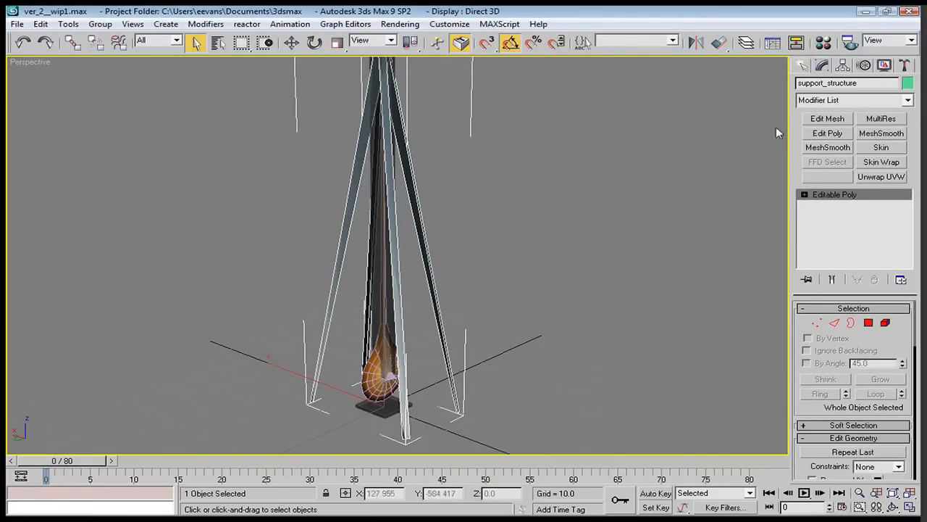
{"action": "left_click", "coordinate": [826, 101]}
{"action": "key", "text": "s"}
{"action": "key", "text": "s"}
{"action": "key", "text": "s"}
{"action": "key", "text": "s"}
{"action": "key", "text": "s"}
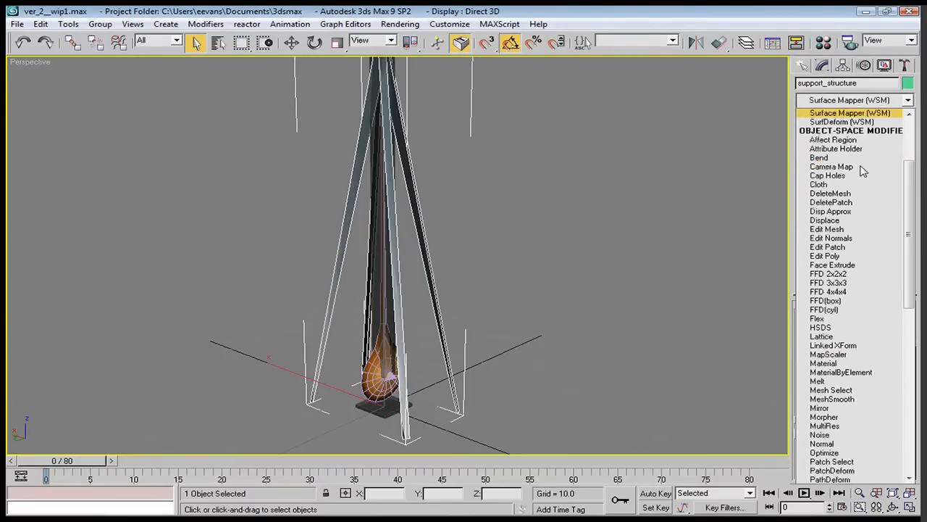
{"action": "key", "text": "s"}
{"action": "key", "text": "s"}
{"action": "key", "text": "Return"}
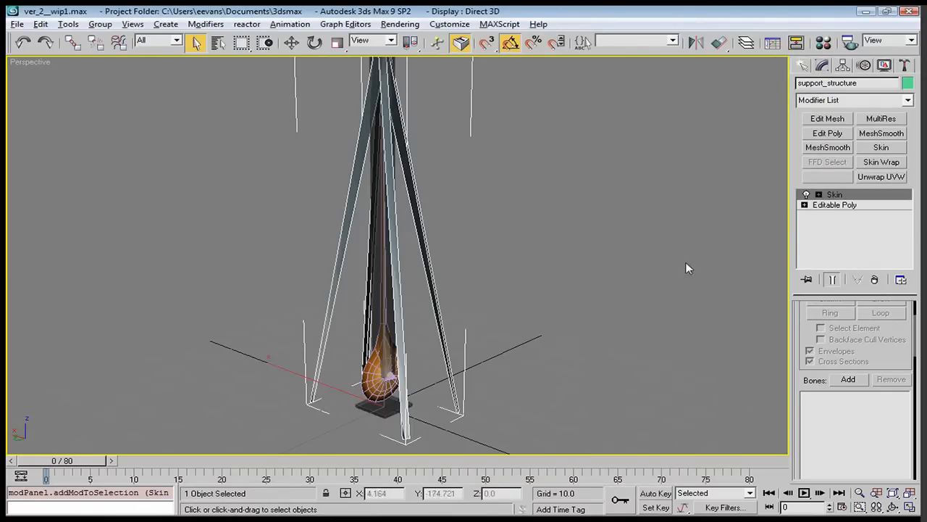
Step: Add bone_root to the Skin modifier's bones on the support_structure object
{"action": "middle_click_drag", "start_coordinate": [689, 269], "coordinate": [666, 276], "text": "alt"}
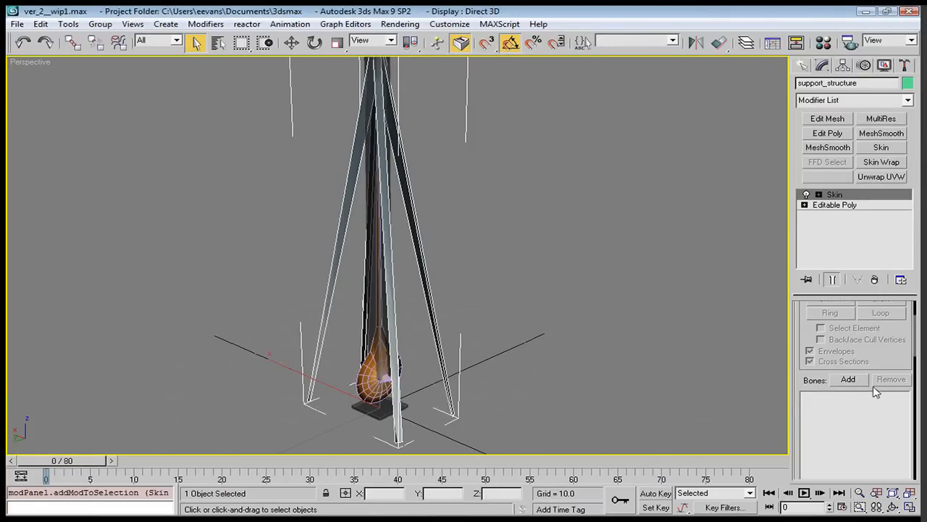
{"action": "left_click", "coordinate": [846, 382]}
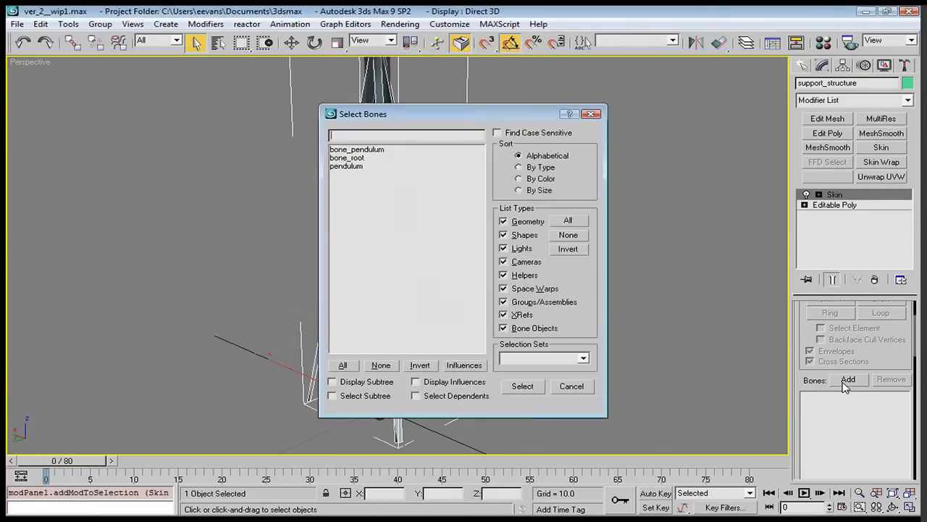
{"action": "double_click", "coordinate": [347, 158]}
{"action": "scroll", "coordinate": [540, 299], "scroll_direction": "down", "scroll_amount": 4}
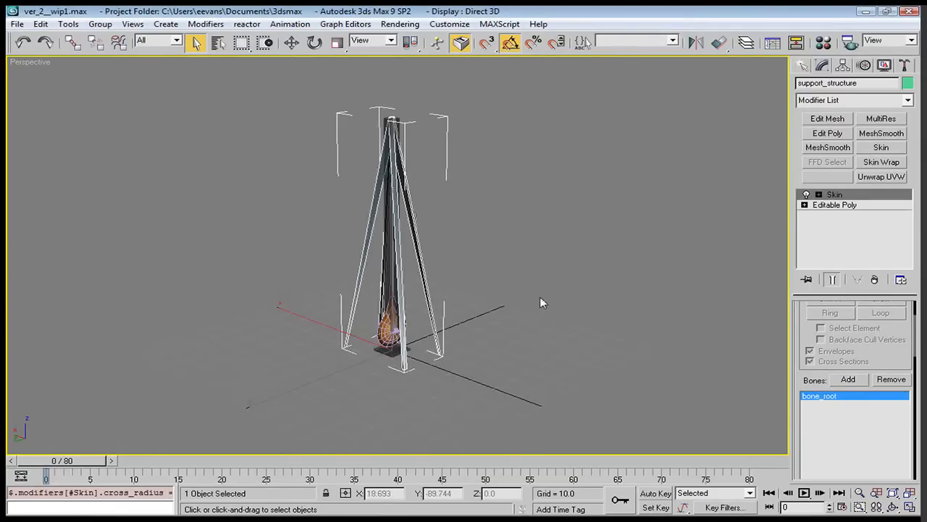
Step: Test the support structure's skinning by moving bone_root across the ground plane, undo the move and clear the selection
{"action": "middle_click_drag", "start_coordinate": [540, 297], "coordinate": [555, 297], "text": "alt"}
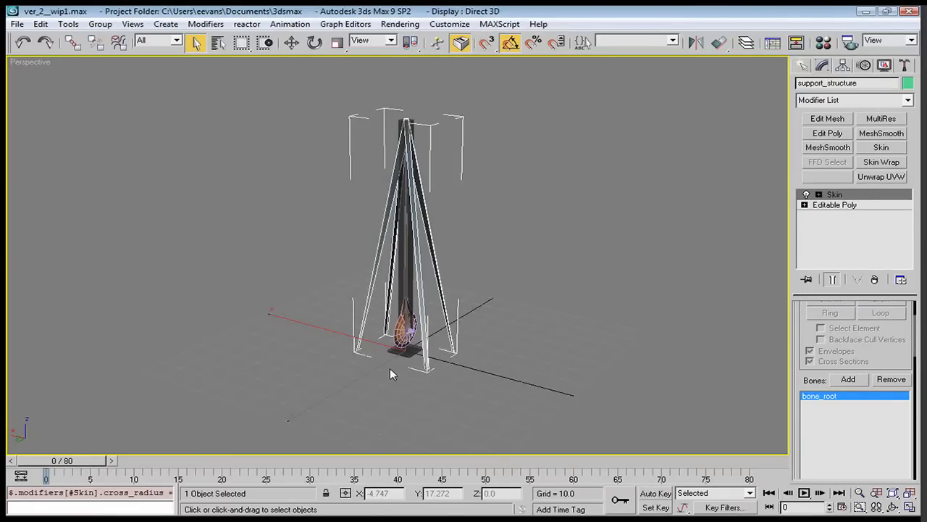
{"action": "left_click", "coordinate": [407, 351]}
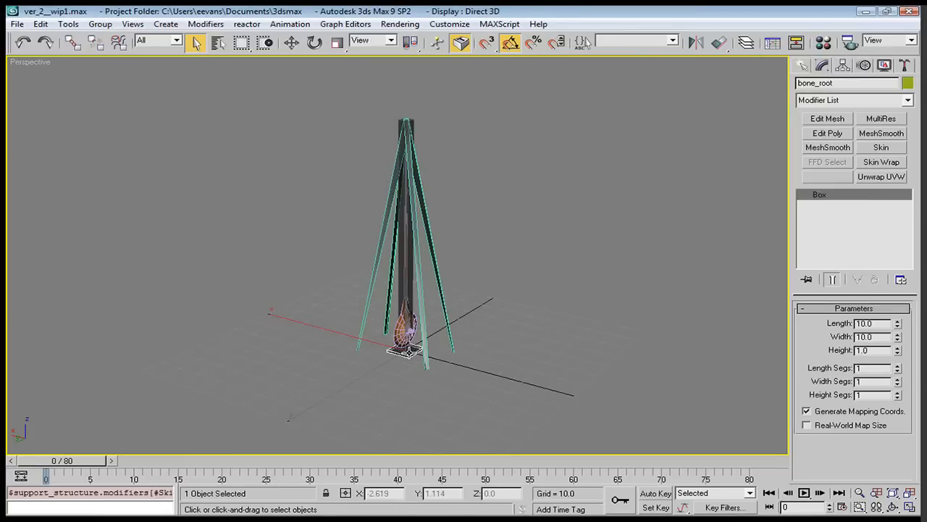
{"action": "key", "text": "w"}
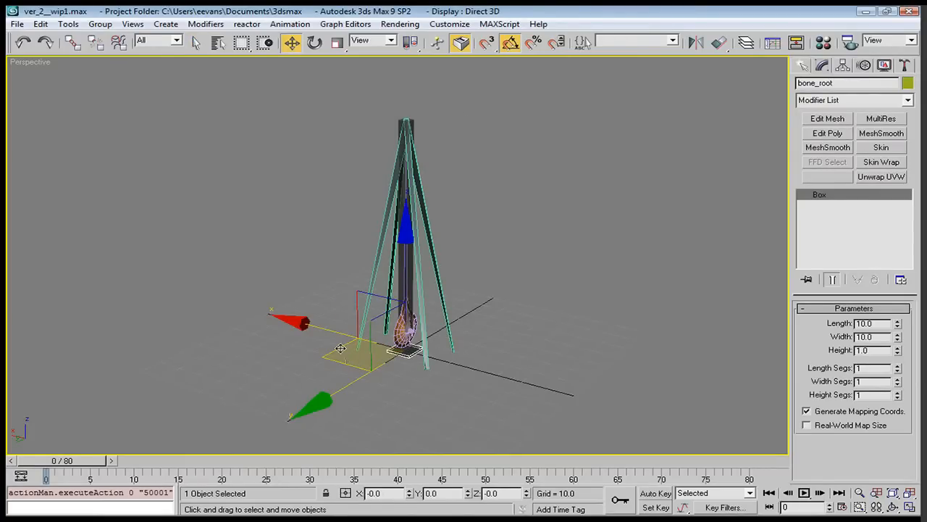
{"action": "left_click_drag", "start_coordinate": [338, 347], "coordinate": [330, 373]}
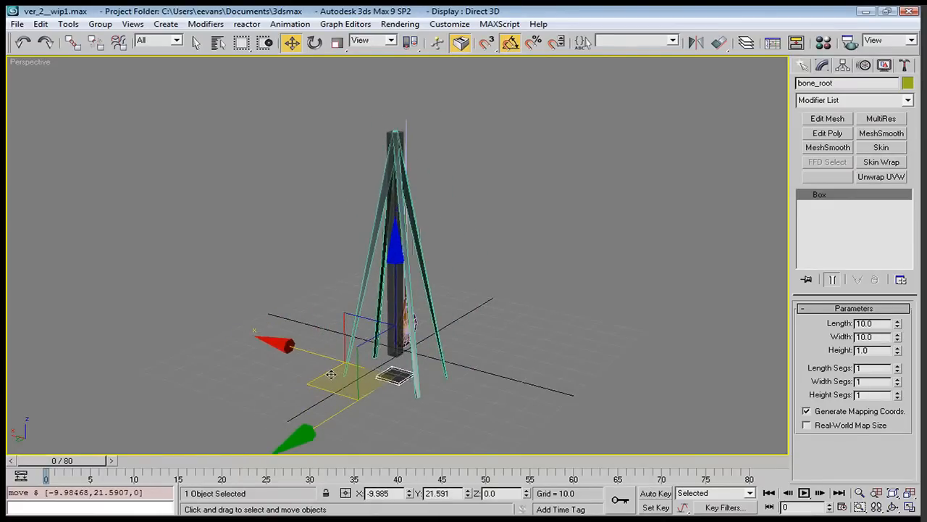
{"action": "key", "text": "ctrl+z"}
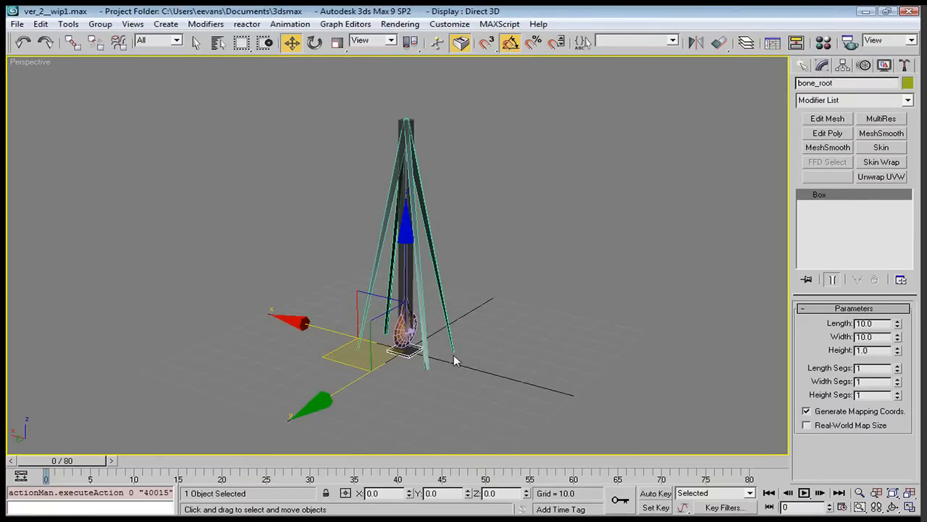
{"action": "left_click", "coordinate": [501, 344]}
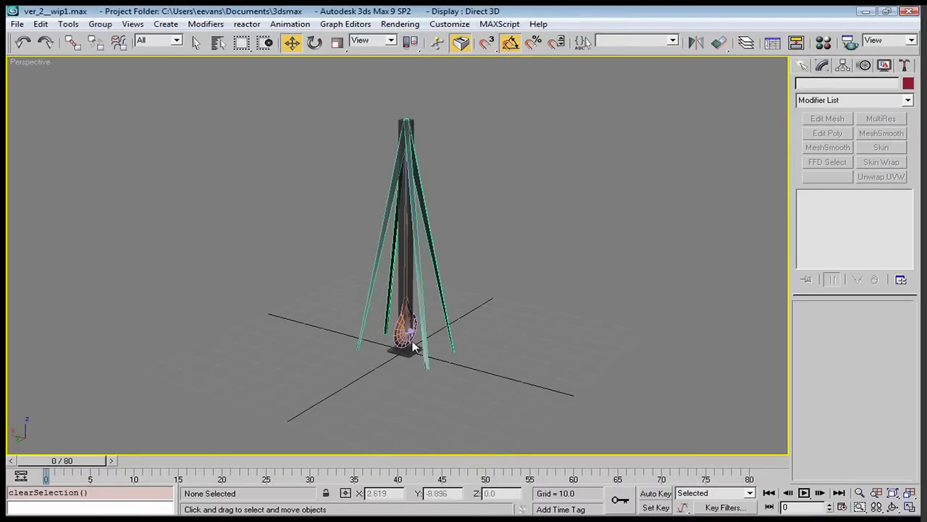
Step: Apply a Skin modifier to the pendulum object and add bone_pendulum as its bone
{"action": "middle_click_drag", "start_coordinate": [426, 328], "coordinate": [412, 327], "text": "alt"}
{"action": "left_click", "coordinate": [392, 334]}
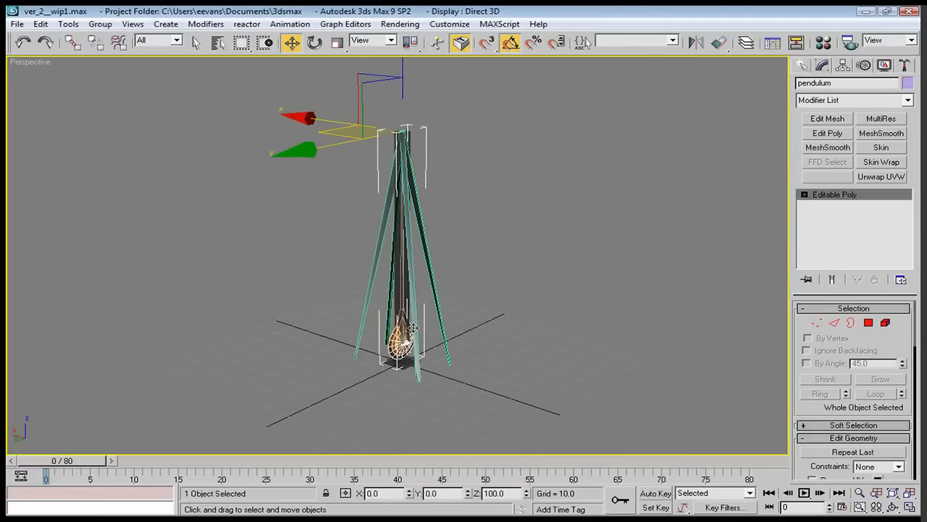
{"action": "key", "text": "q"}
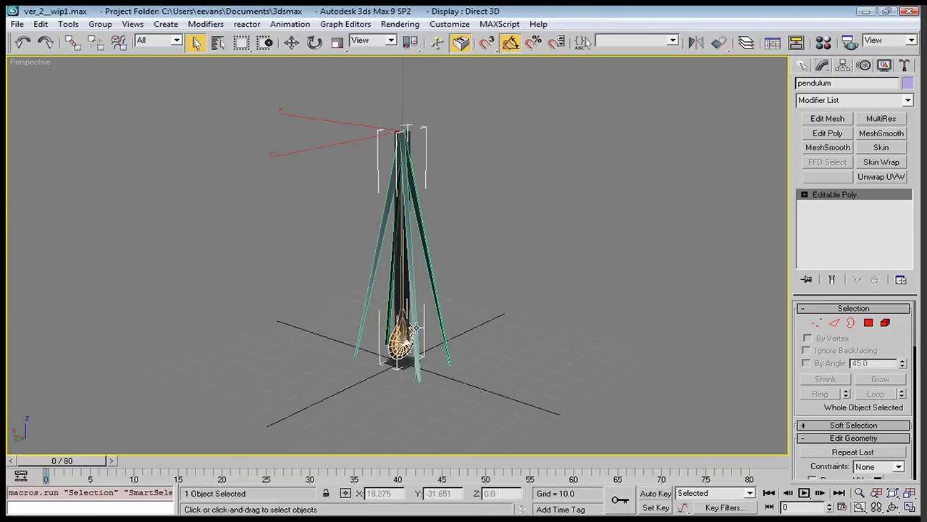
{"action": "left_click", "coordinate": [881, 148]}
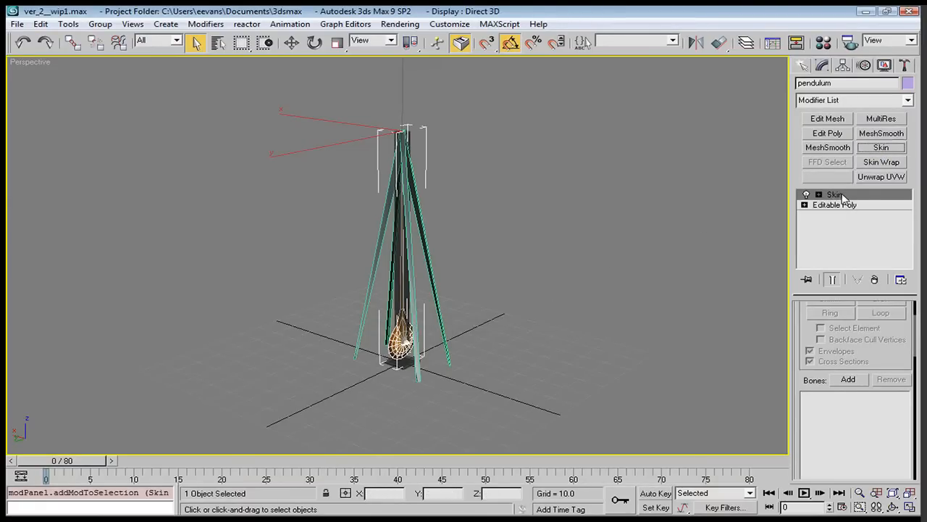
{"action": "left_click", "coordinate": [847, 379]}
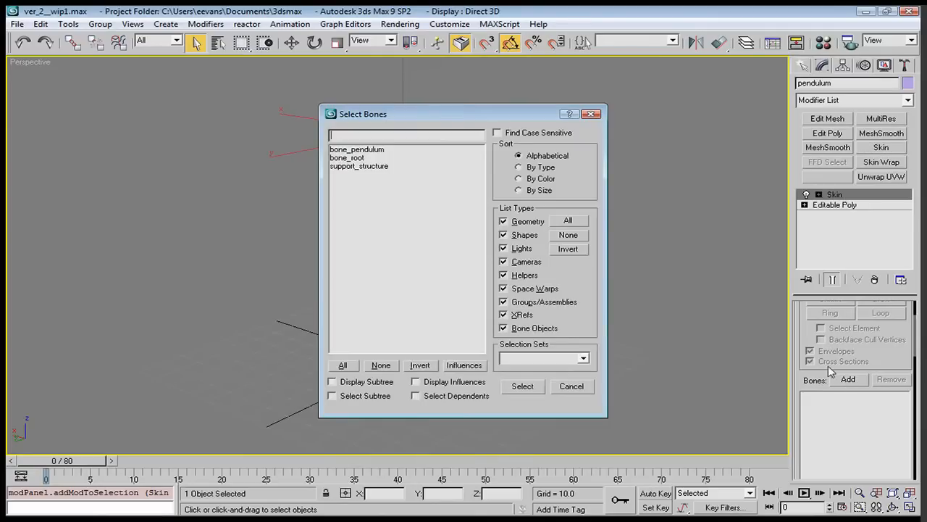
{"action": "double_click", "coordinate": [350, 150]}
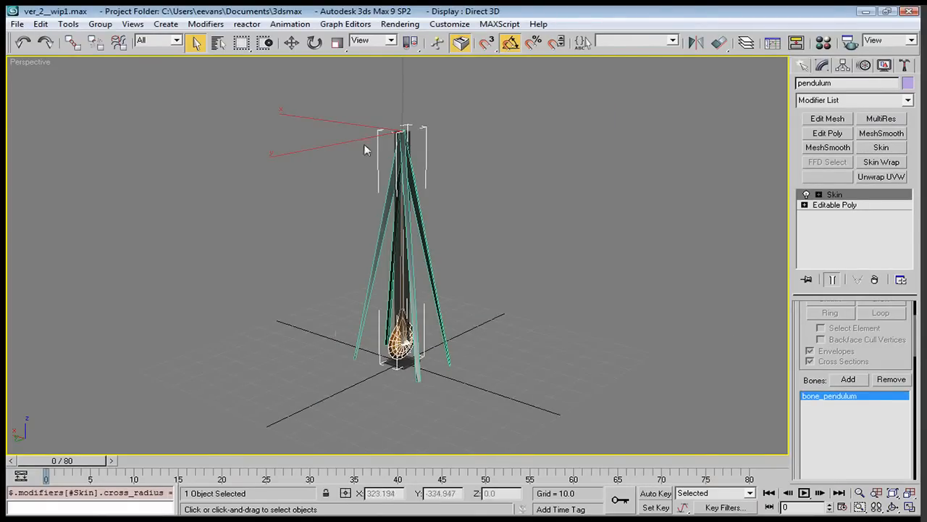
Step: Test the whole rig by moving bone_root across the ground plane, cancel the move and clear the selection
{"action": "middle_click_drag", "start_coordinate": [482, 249], "coordinate": [484, 268], "text": "alt"}
{"action": "left_click", "coordinate": [391, 403]}
{"action": "left_click", "coordinate": [406, 376]}
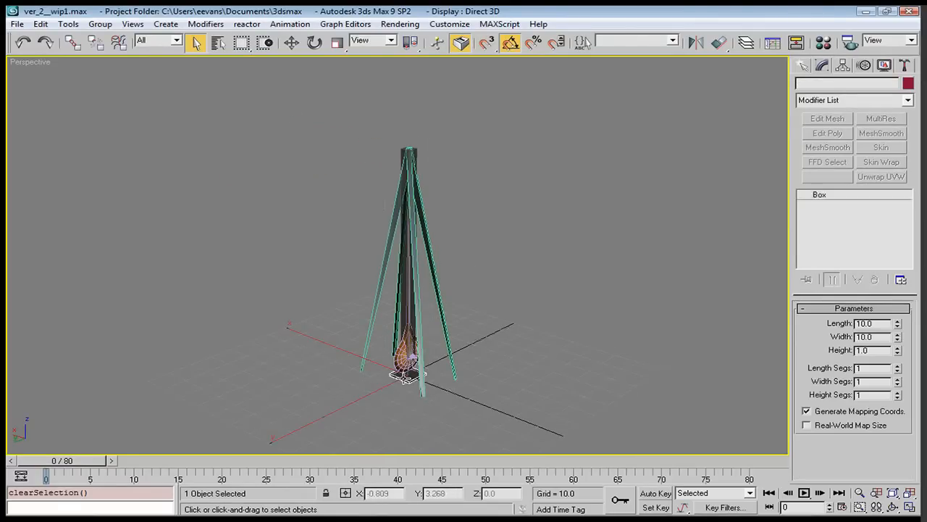
{"action": "key", "text": "w"}
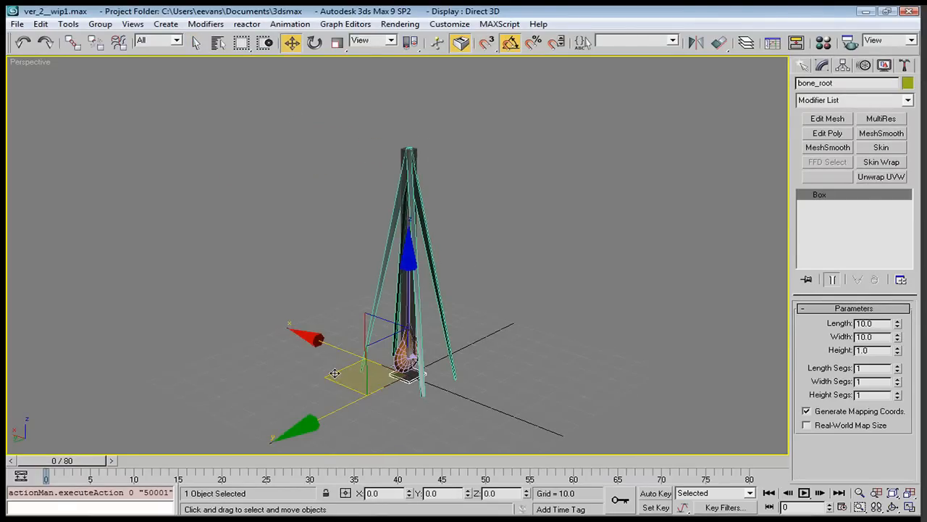
{"action": "left_click_drag", "start_coordinate": [334, 374], "coordinate": [280, 346]}
{"action": "right_click", "coordinate": [281, 346]}
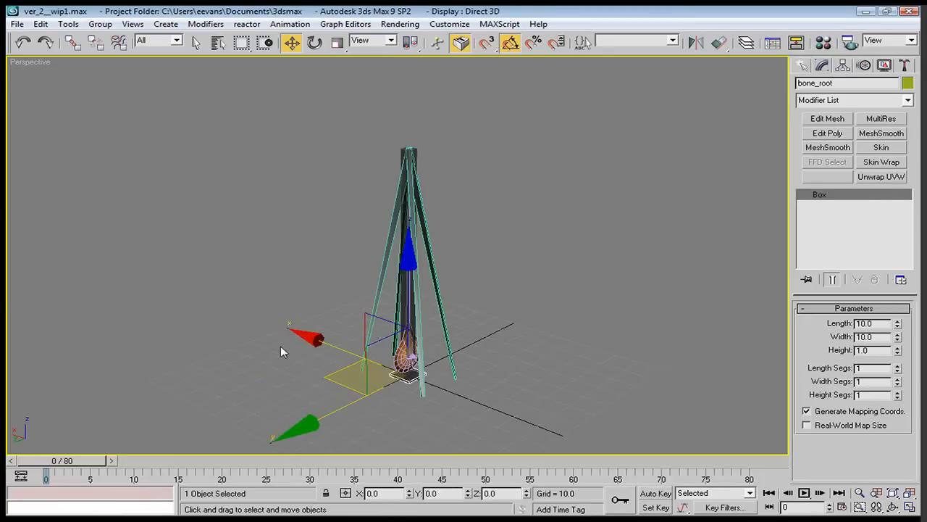
{"action": "left_click", "coordinate": [299, 287]}
Step: Test the skinned pendulum's swing by rotating bone_pendulum about the X axis, and undo the rotation
{"action": "left_click", "coordinate": [418, 300]}
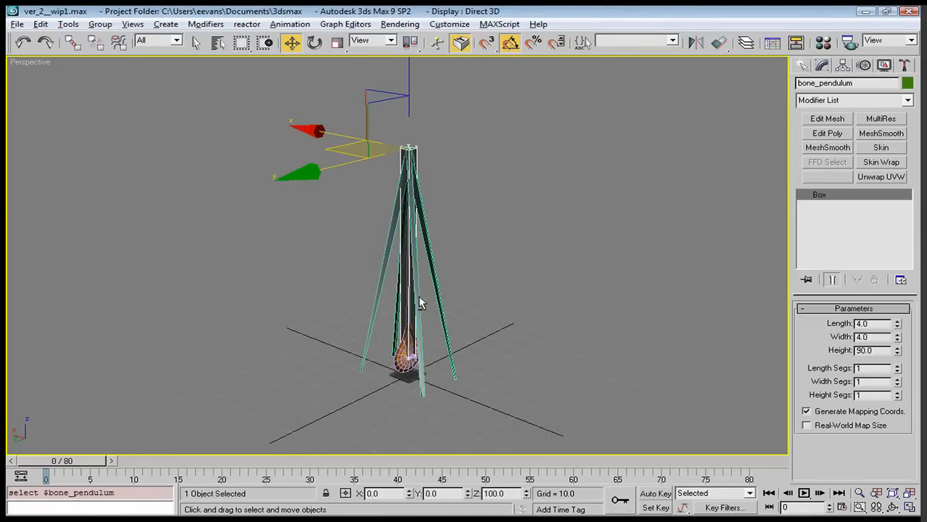
{"action": "key", "text": "e"}
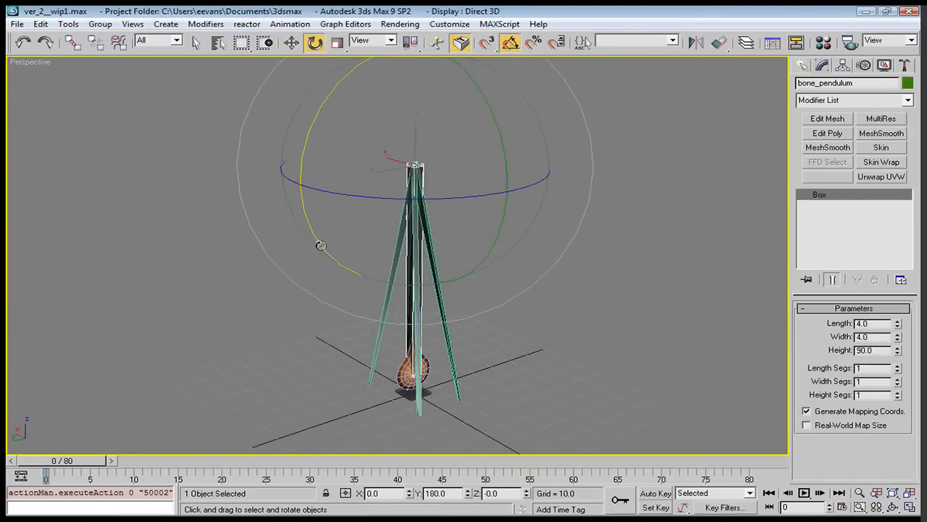
{"action": "mouse_move", "coordinate": [321, 247]}
{"action": "left_mouse_down"}
{"action": "mouse_move", "coordinate": [313, 236]}
{"action": "mouse_move", "coordinate": [334, 248]}
{"action": "mouse_move", "coordinate": [312, 242]}
{"action": "left_mouse_up"}
{"action": "key", "text": "ctrl+z"}
{"action": "middle_click_drag", "start_coordinate": [433, 267], "coordinate": [450, 288]}
Step: Turn on Auto Key and create a rotation-only key for bone_pendulum at frame 0
{"action": "left_click", "coordinate": [656, 493]}
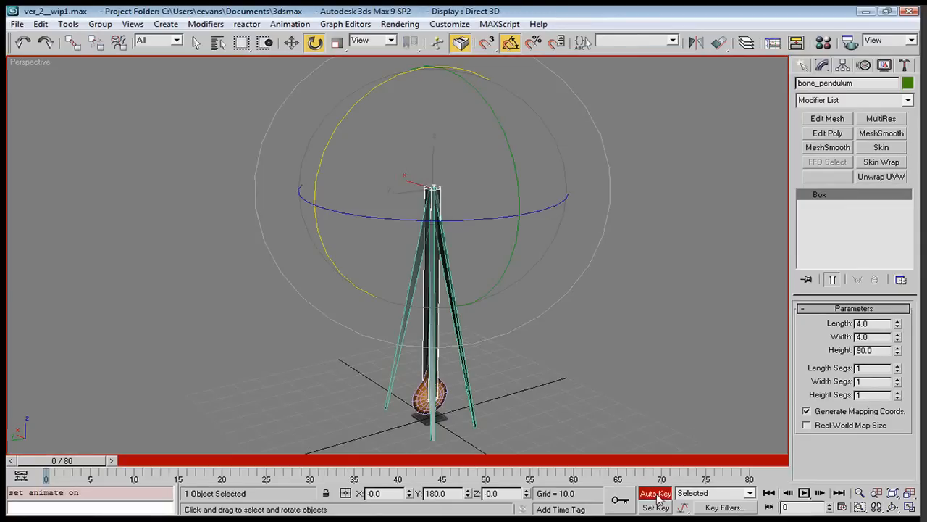
{"action": "right_click", "coordinate": [80, 465]}
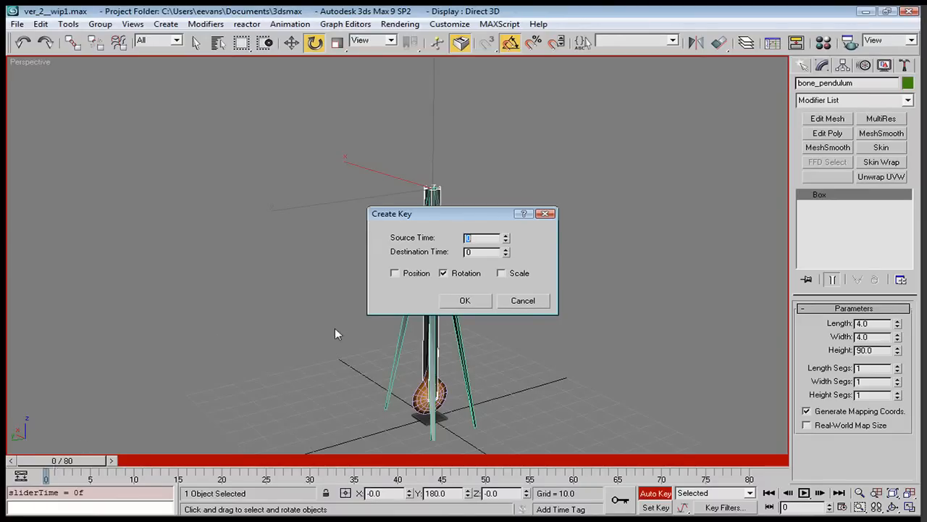
{"action": "left_click", "coordinate": [474, 300]}
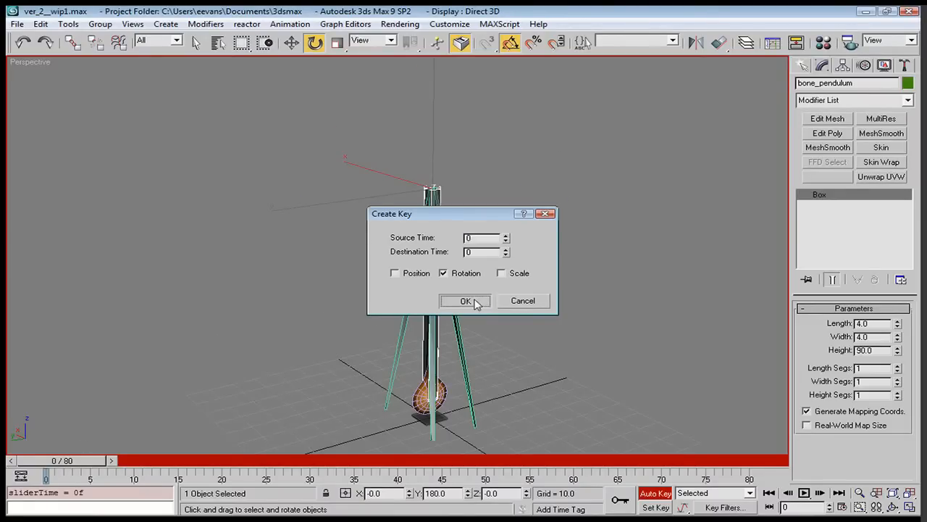
Step: At frame 20, rotate bone_pendulum 15 degrees about the X axis to an X rotation of -15
{"action": "left_click_drag", "start_coordinate": [84, 464], "coordinate": [252, 464]}
{"action": "key", "text": "e"}
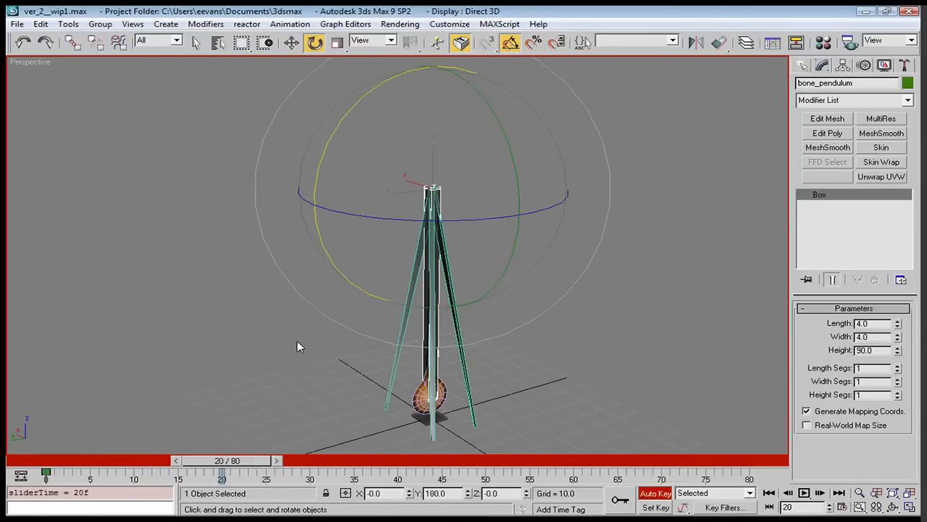
{"action": "left_click_drag", "start_coordinate": [333, 263], "coordinate": [318, 258]}
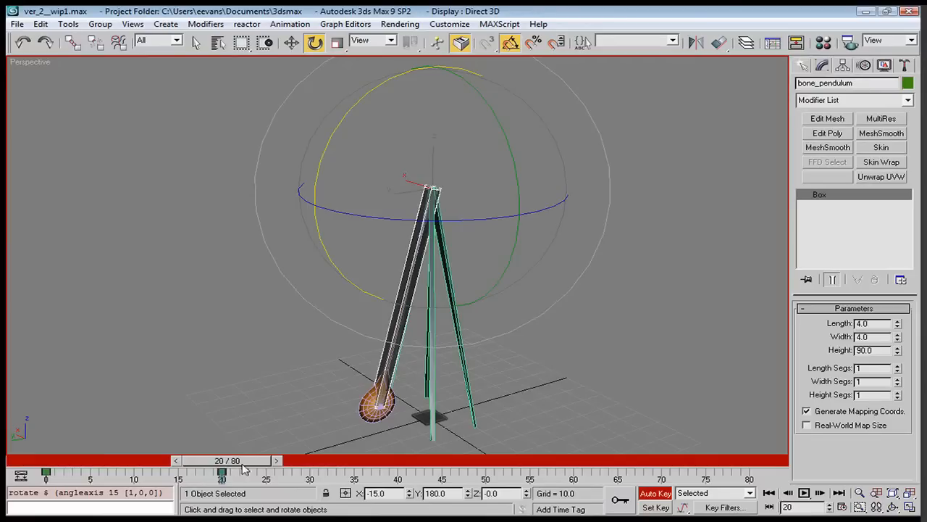
Step: At frame 60, swing bone_pendulum to the opposite side with an X rotation of 15 degrees
{"action": "left_click_drag", "start_coordinate": [245, 465], "coordinate": [587, 465]}
{"action": "key", "text": "e"}
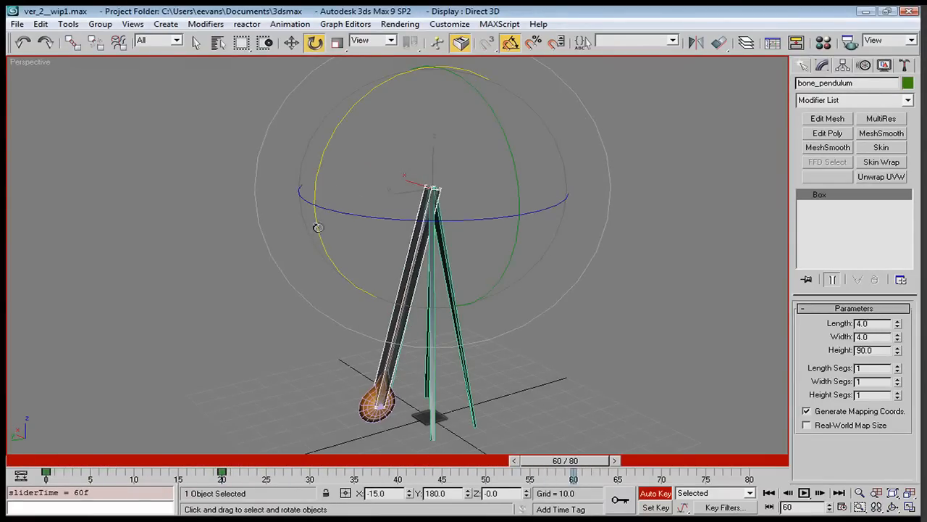
{"action": "left_click_drag", "start_coordinate": [317, 229], "coordinate": [331, 245]}
Step: At frame 80, rotate bone_pendulum 15 degrees about X back to vertical, and turn off Auto Key
{"action": "left_click_drag", "start_coordinate": [568, 464], "coordinate": [730, 464]}
{"action": "key", "text": "e"}
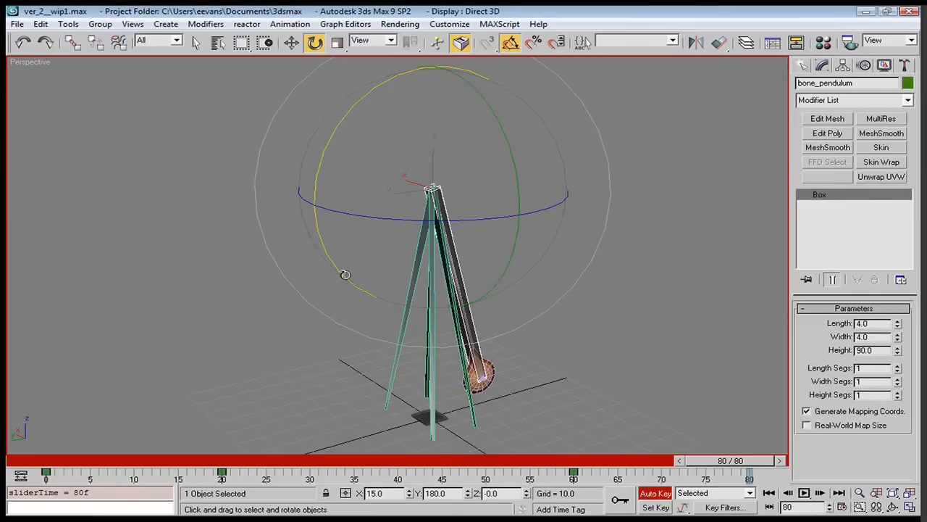
{"action": "left_click_drag", "start_coordinate": [345, 275], "coordinate": [335, 270]}
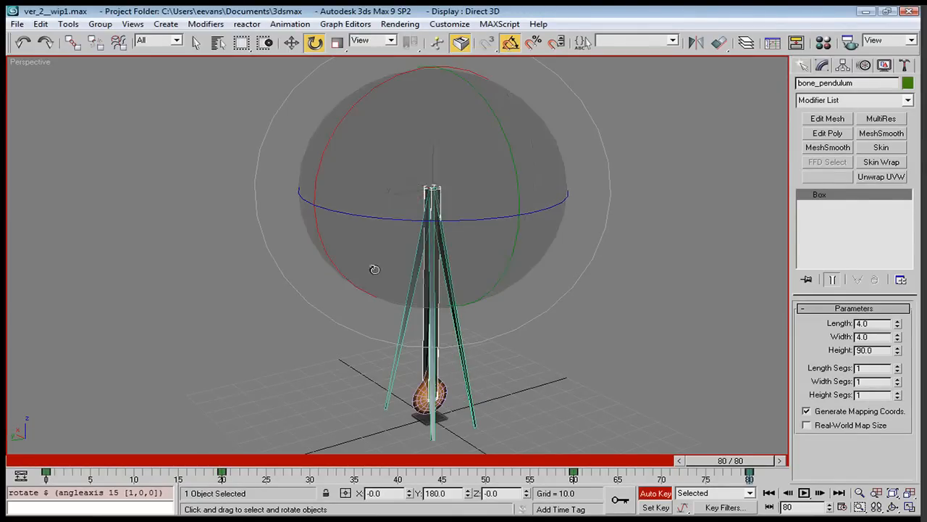
{"action": "middle_click_drag", "start_coordinate": [416, 275], "coordinate": [399, 287], "text": "alt"}
{"action": "left_click", "coordinate": [655, 493]}
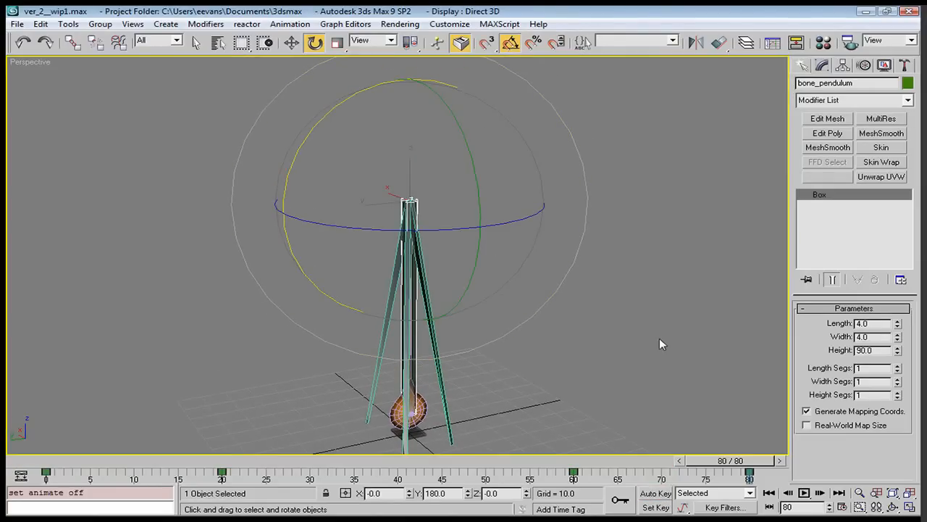
Step: Play back the pendulum swing animation, stop it and return to frame 0
{"action": "middle_click_drag", "start_coordinate": [659, 338], "coordinate": [540, 308]}
{"action": "key", "text": "/"}
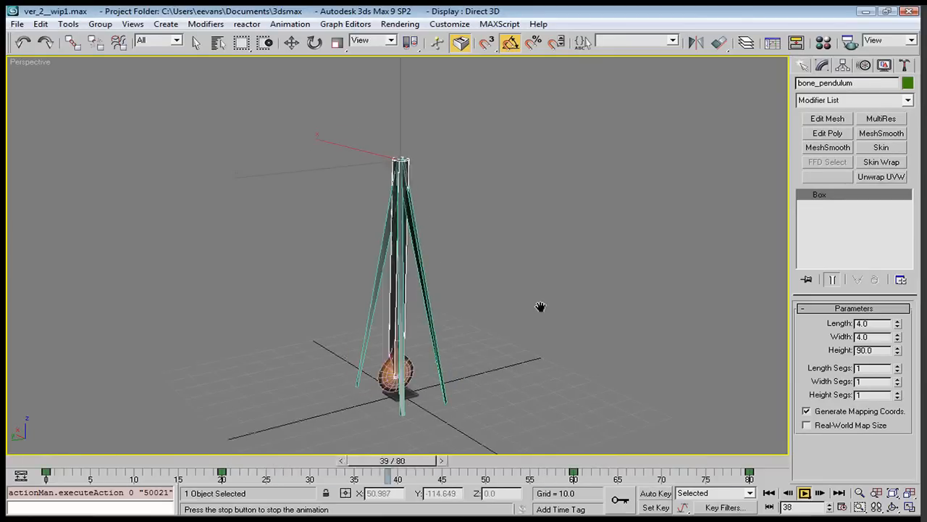
{"action": "key", "text": "e"}
{"action": "key", "text": "Home"}
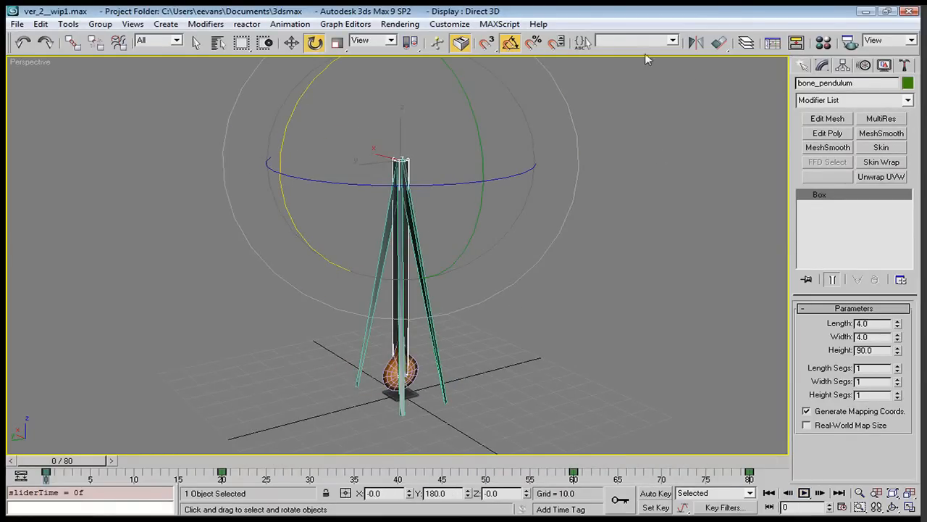
Step: In the Curve Editor, set the tangents of all bone_pendulum rotation keys from frame 0 to 80 to linear
{"action": "left_click", "coordinate": [772, 43]}
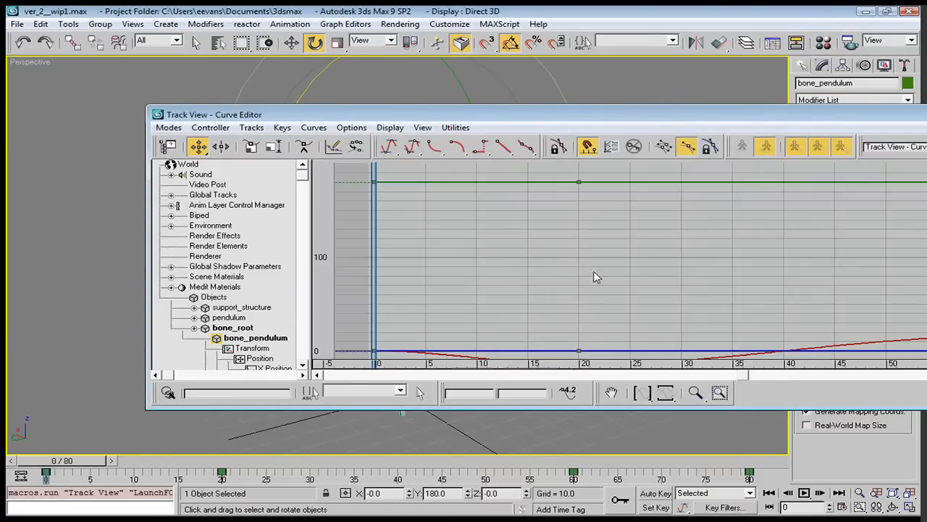
{"action": "scroll", "coordinate": [532, 273], "scroll_direction": "down", "scroll_amount": 2}
{"action": "middle_click_drag", "start_coordinate": [536, 283], "coordinate": [529, 211]}
{"action": "scroll", "coordinate": [524, 221], "scroll_direction": "down", "scroll_amount": 4}
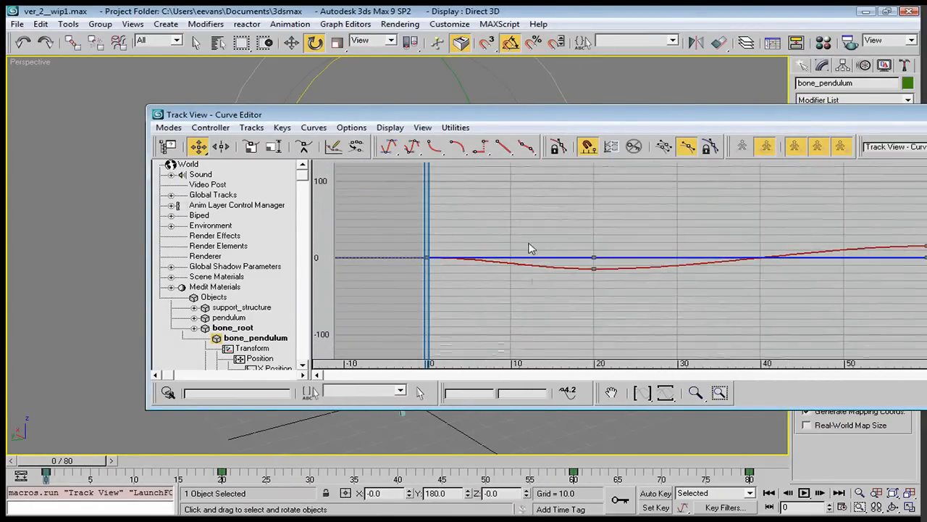
{"action": "scroll", "coordinate": [555, 280], "scroll_direction": "down", "scroll_amount": 3}
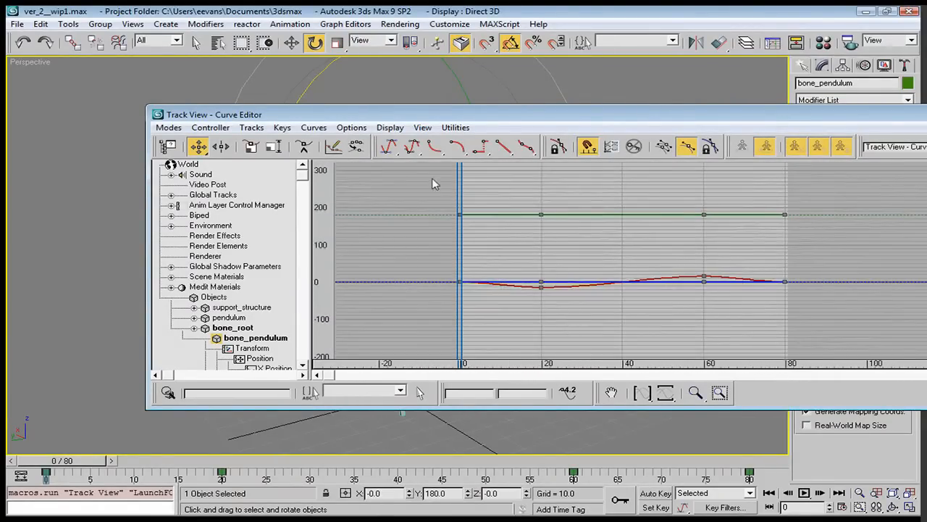
{"action": "left_click_drag", "start_coordinate": [430, 187], "coordinate": [855, 322]}
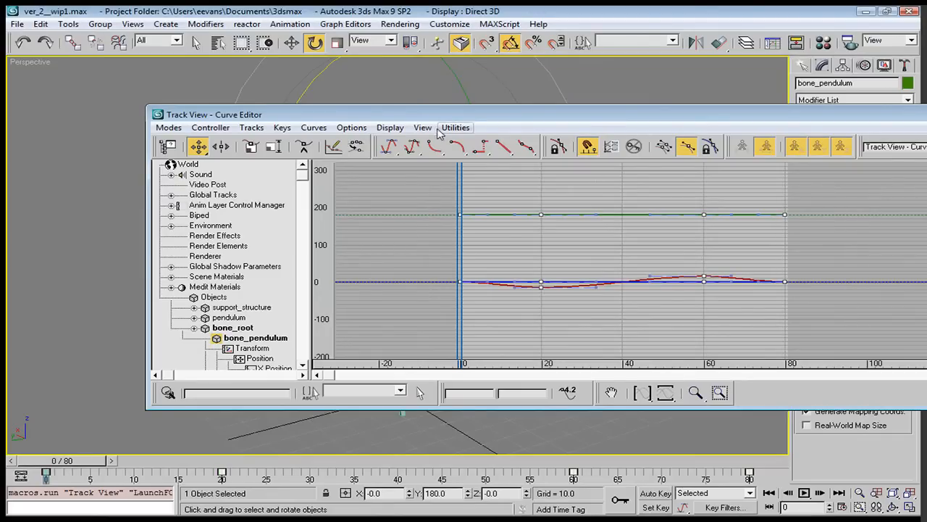
{"action": "left_click", "coordinate": [501, 150]}
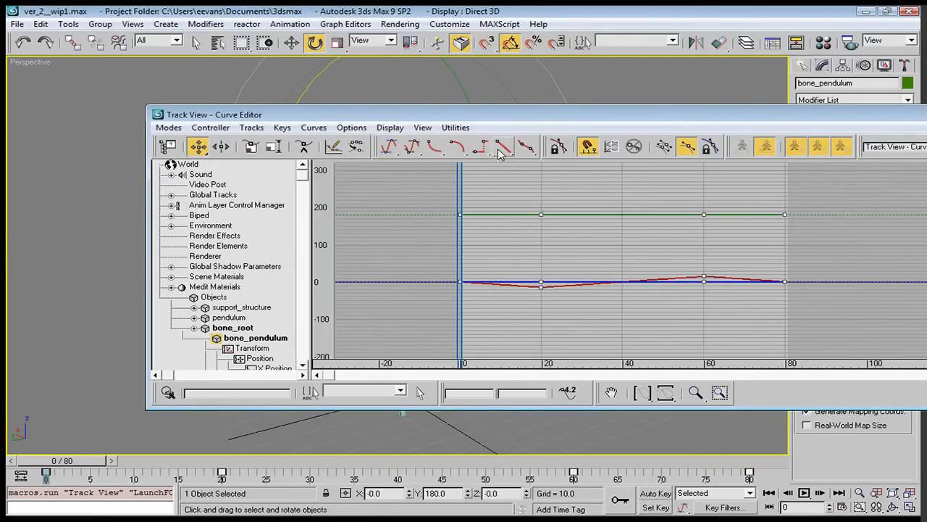
Step: Set the tangents of the bone_pendulum rotation keys at frames 20 and 60 to auto, and close the Curve Editor
{"action": "left_click_drag", "start_coordinate": [516, 190], "coordinate": [734, 331]}
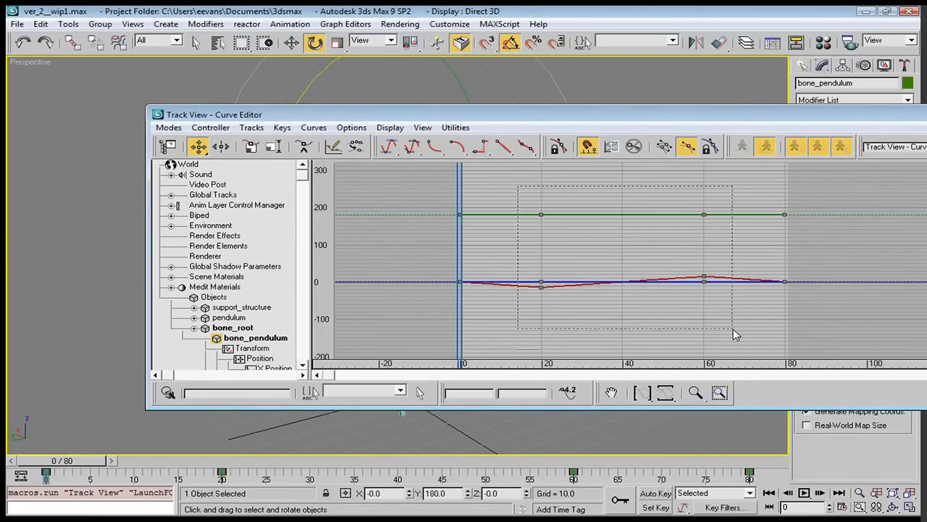
{"action": "left_click", "coordinate": [392, 148]}
{"action": "left_click_drag", "start_coordinate": [618, 123], "coordinate": [590, 128]}
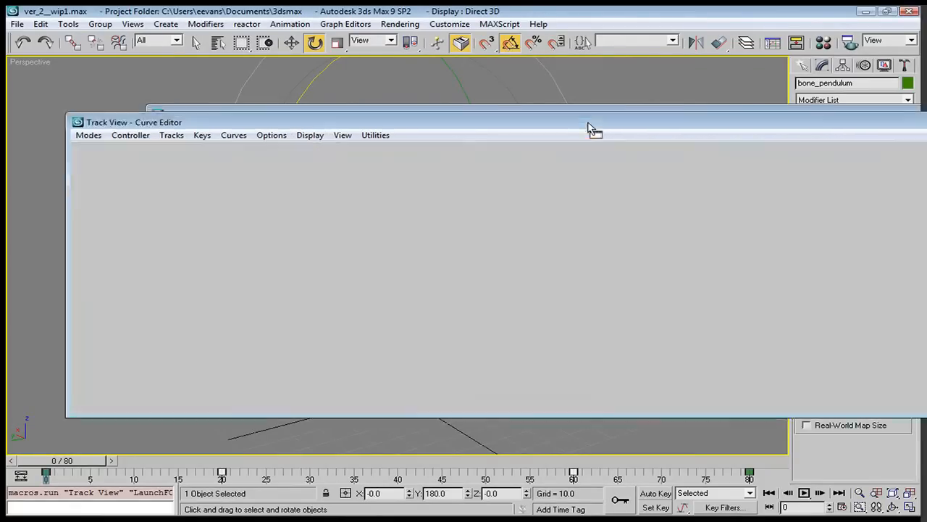
{"action": "left_click_drag", "start_coordinate": [66, 113], "coordinate": [345, 110]}
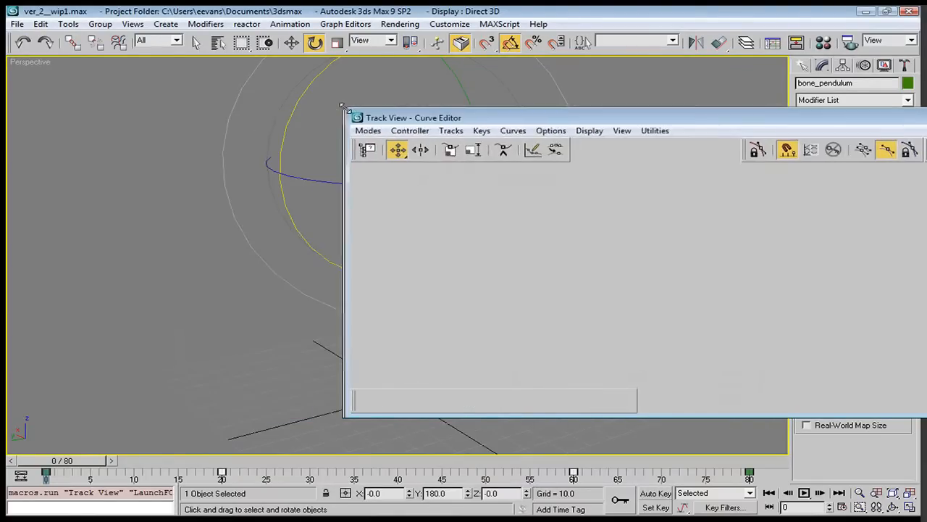
{"action": "left_click_drag", "start_coordinate": [125, 133], "coordinate": [124, 134]}
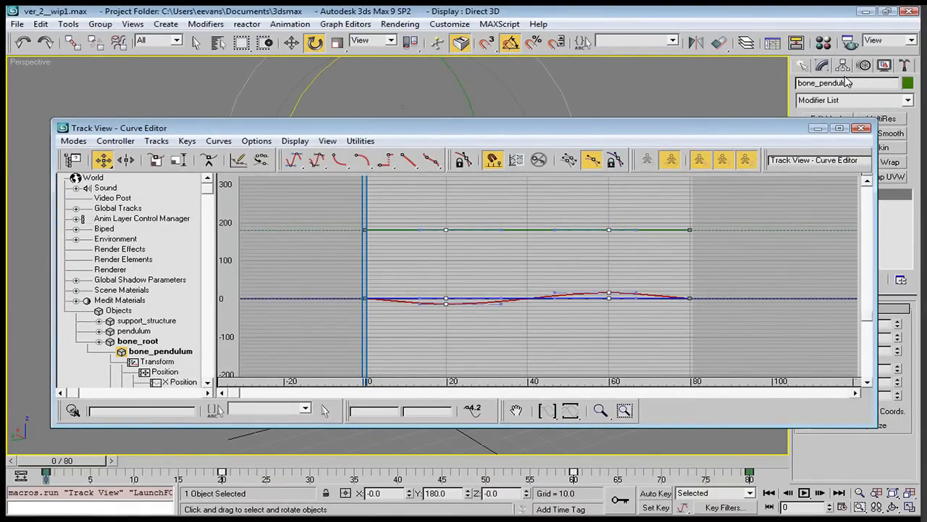
{"action": "left_click", "coordinate": [862, 128]}
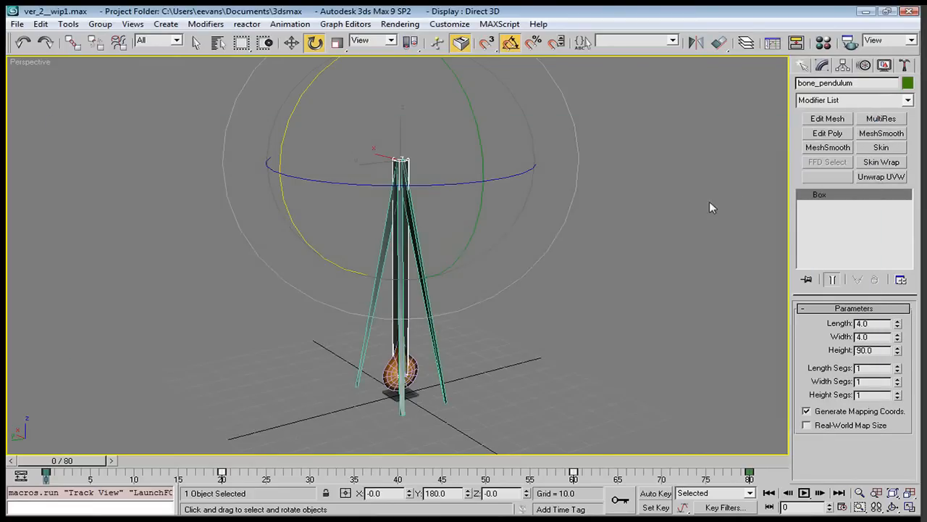
Step: Deselect everything, play back the smoothed pendulum swing, stop it and return to frame 0
{"action": "left_click", "coordinate": [681, 238]}
{"action": "key", "text": "/"}
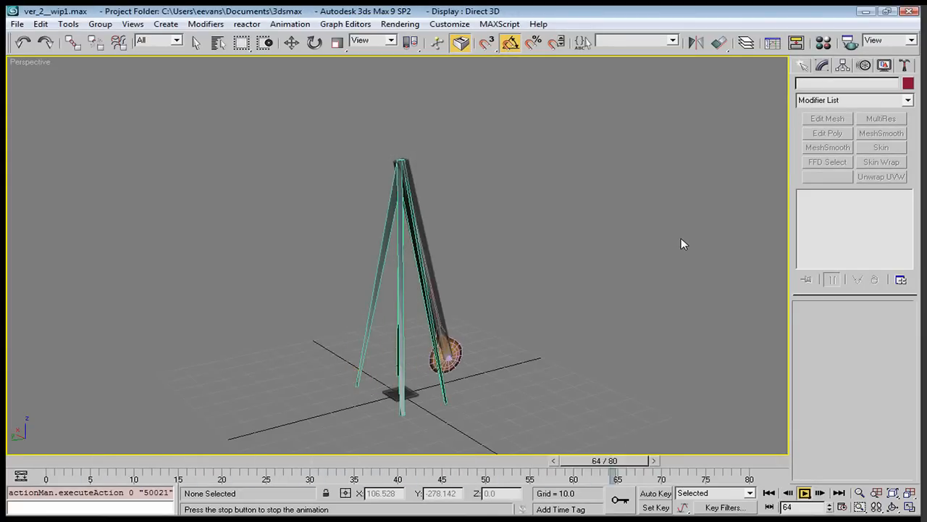
{"action": "key", "text": "e"}
{"action": "key", "text": "Home"}
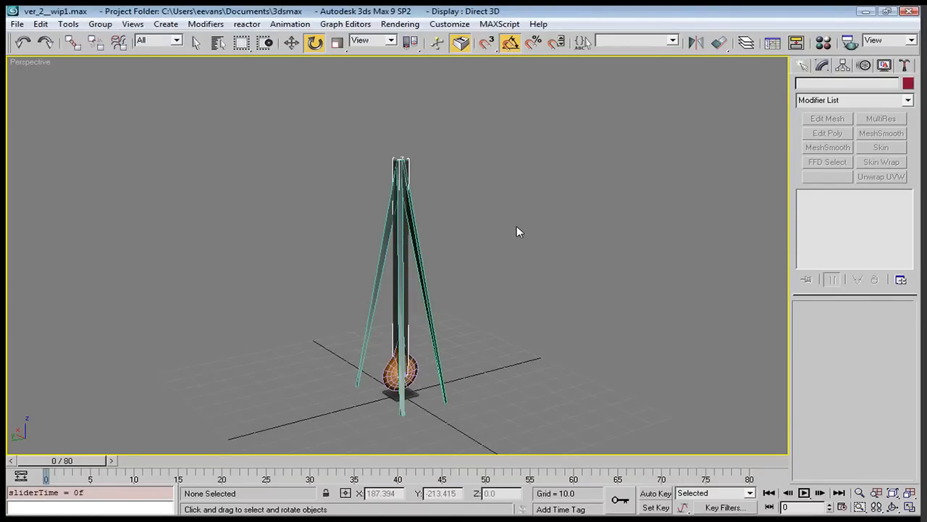
Step: Select all objects in the scene and check bone_pendulum, bone_root, pendulum and support_structure in the object list without changing the selection
{"action": "key", "text": "ctrl+a"}
{"action": "left_click", "coordinate": [217, 44]}
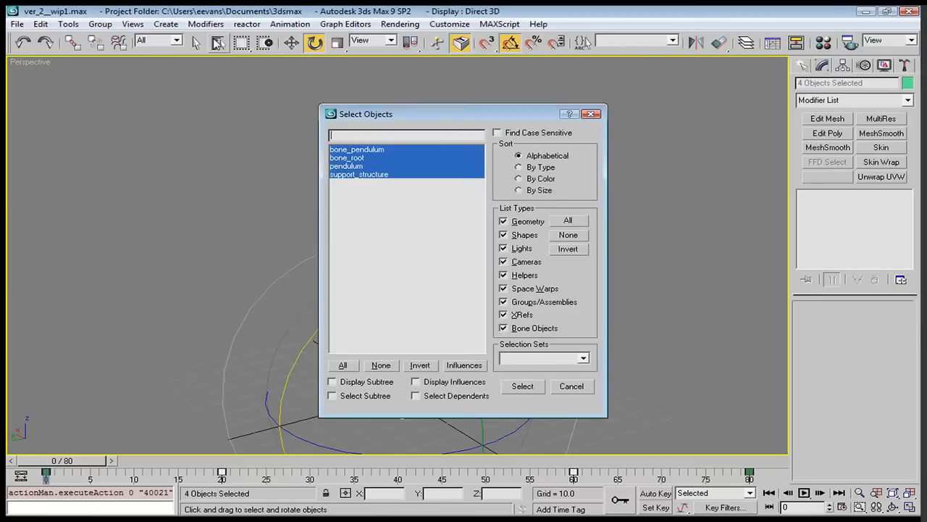
{"action": "left_click_drag", "start_coordinate": [375, 114], "coordinate": [537, 97]}
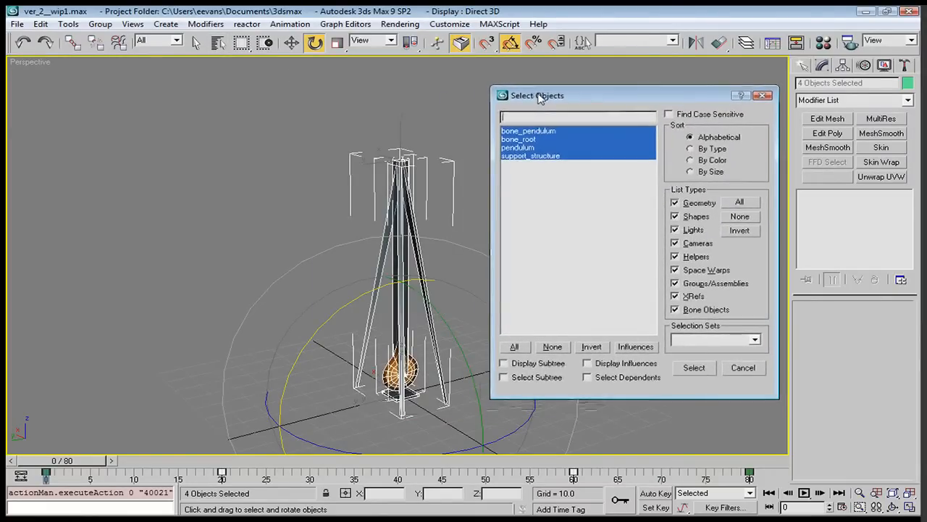
{"action": "left_click", "coordinate": [542, 131]}
{"action": "left_click", "coordinate": [532, 139]}
{"action": "left_click", "coordinate": [530, 148]}
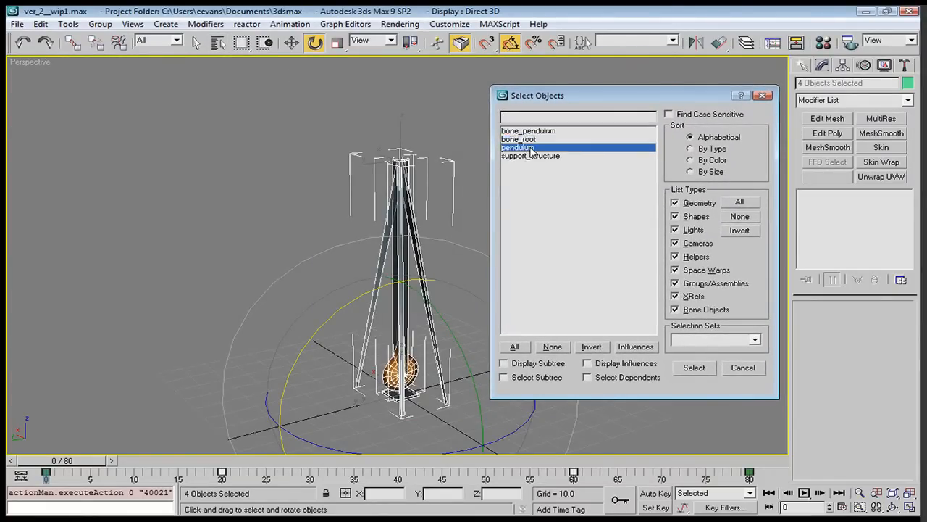
{"action": "left_click", "coordinate": [526, 157]}
{"action": "left_click", "coordinate": [524, 148]}
{"action": "left_click", "coordinate": [526, 157]}
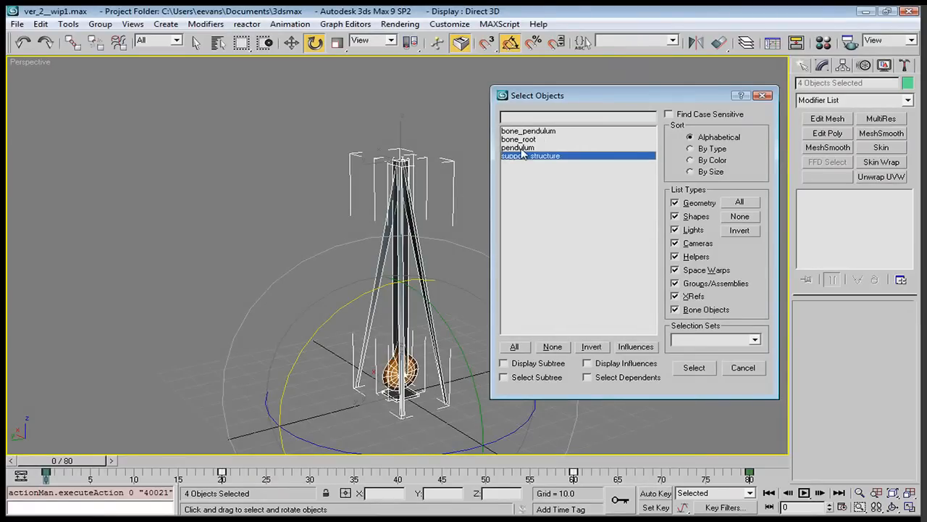
{"action": "left_click", "coordinate": [523, 149]}
{"action": "left_click", "coordinate": [524, 157]}
{"action": "left_click", "coordinate": [742, 368]}
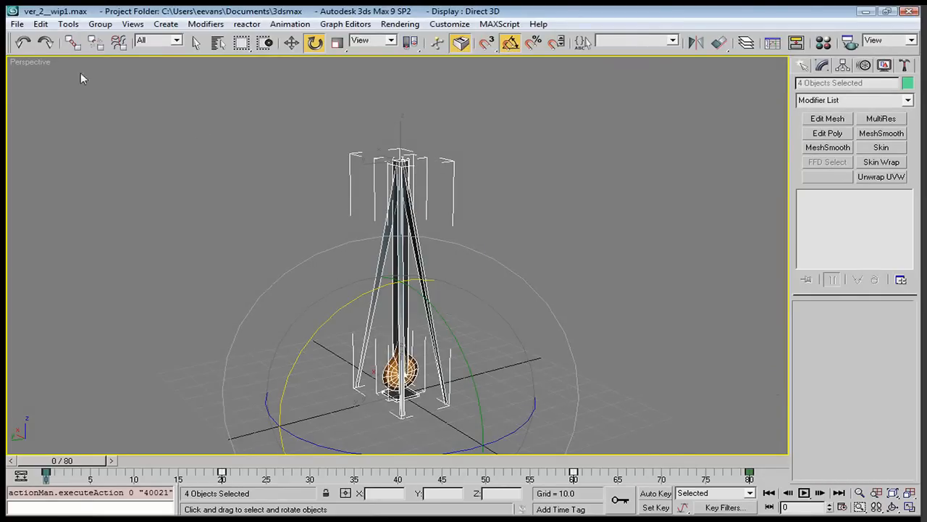
Step: Export the selected objects to the Pendulum folder as a COLLADA (*.DAE) file named pendulum, with animation export disabled
{"action": "left_click", "coordinate": [17, 24]}
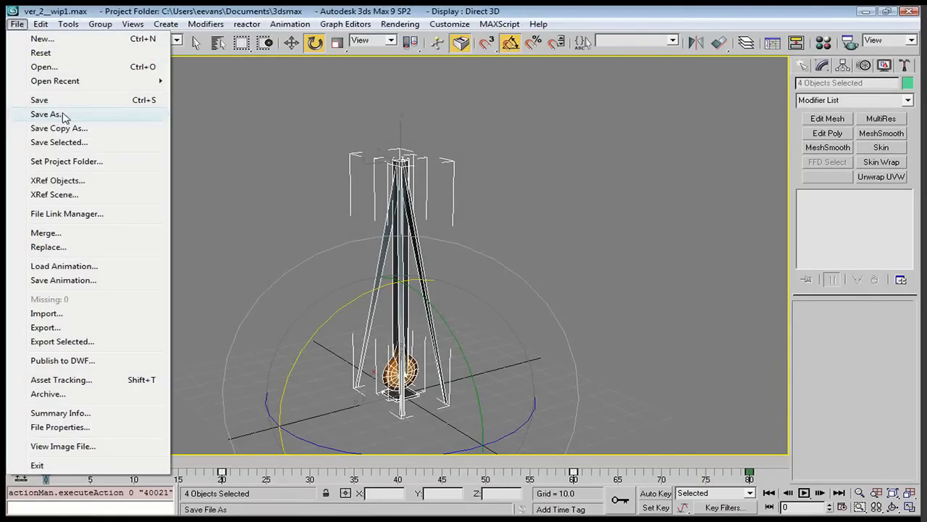
{"action": "left_click", "coordinate": [71, 345]}
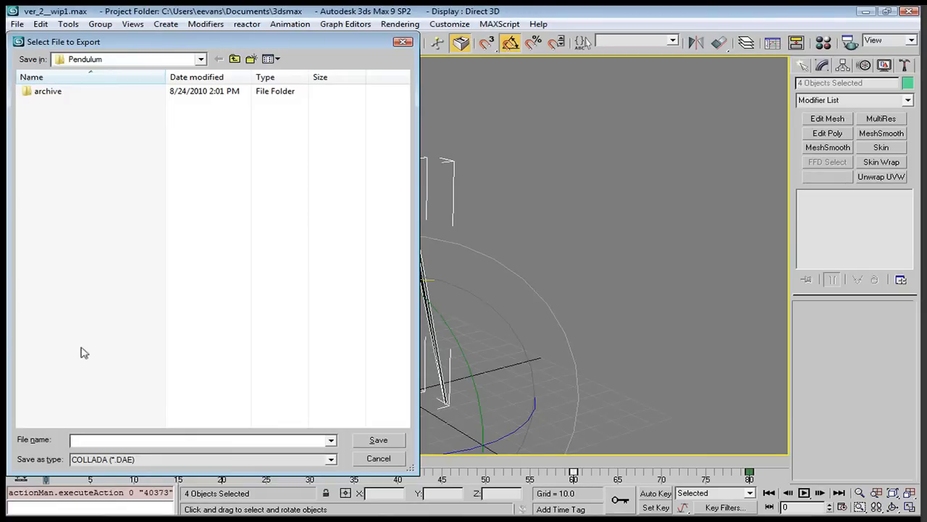
{"action": "type", "text": "pendulum"}
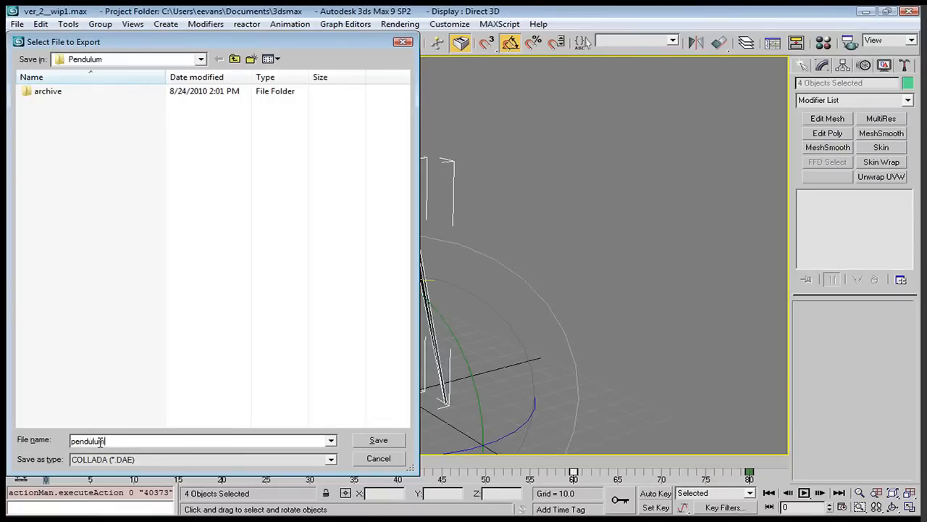
{"action": "left_click", "coordinate": [79, 461]}
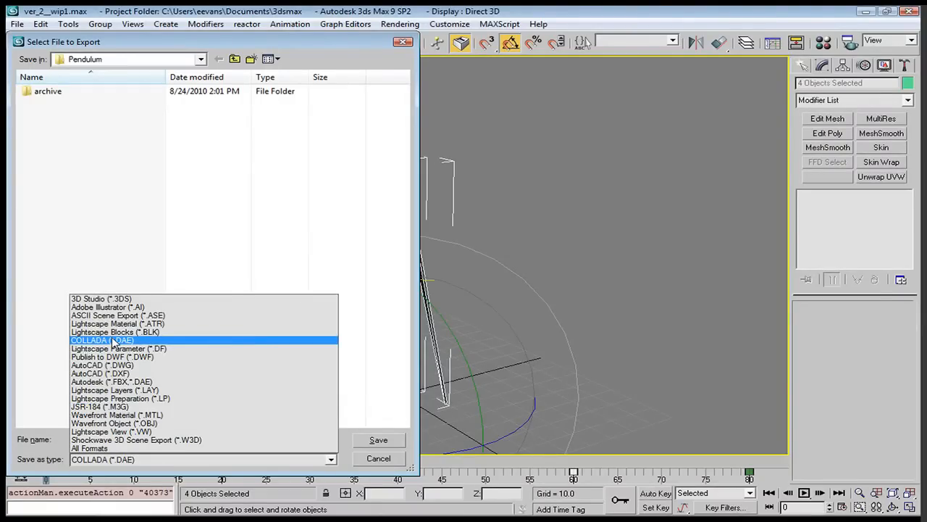
{"action": "left_click", "coordinate": [113, 341]}
{"action": "left_click", "coordinate": [380, 441]}
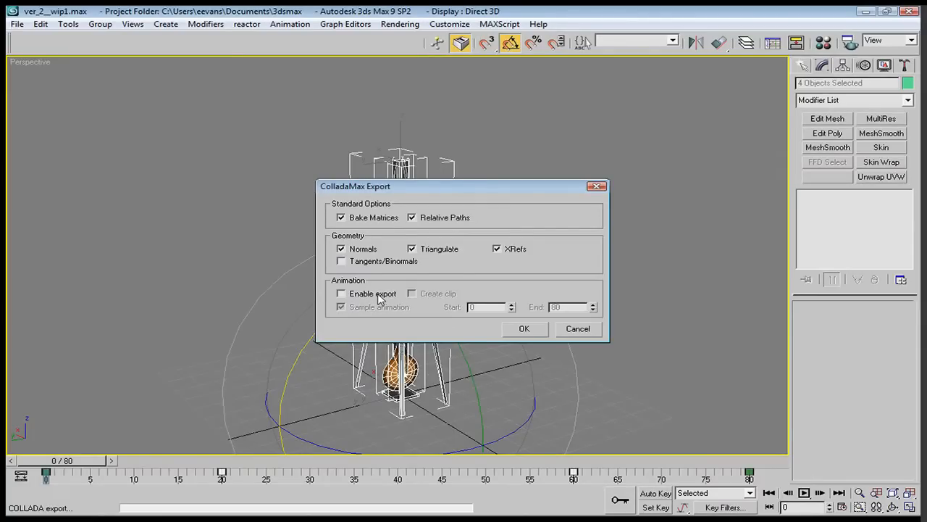
{"action": "left_click", "coordinate": [527, 329]}
Step: Check the exported pendulum.DAE in the Pendulum folder in Windows Explorer and return to 3ds Max
{"action": "key", "text": "alt+Tab"}
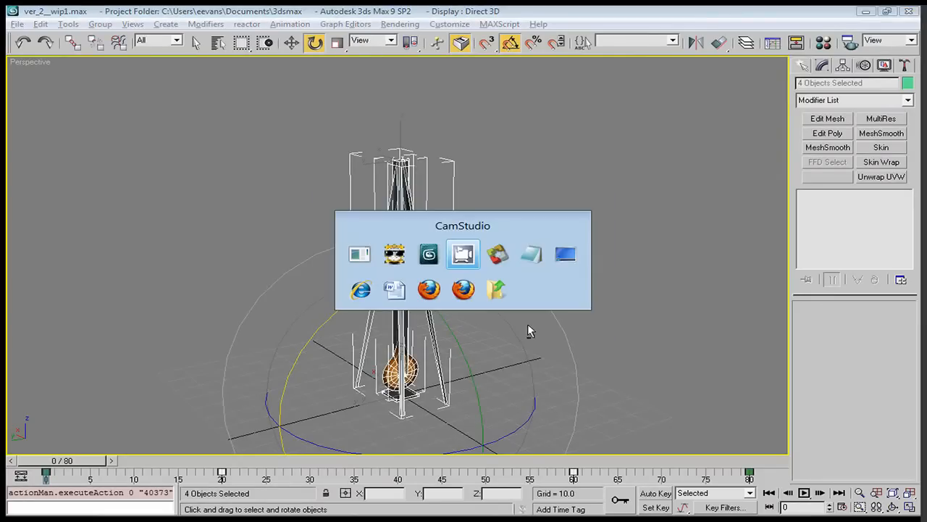
{"action": "key", "text": "alt+Tab"}
{"action": "key", "text": "alt+Tab"}
{"action": "key", "text": "alt+Tab"}
{"action": "key", "text": "alt+Tab"}
{"action": "key", "text": "alt+Tab"}
{"action": "key", "text": "alt+Tab"}
{"action": "key", "text": "alt+Tab"}
{"action": "key", "text": "alt+Tab"}
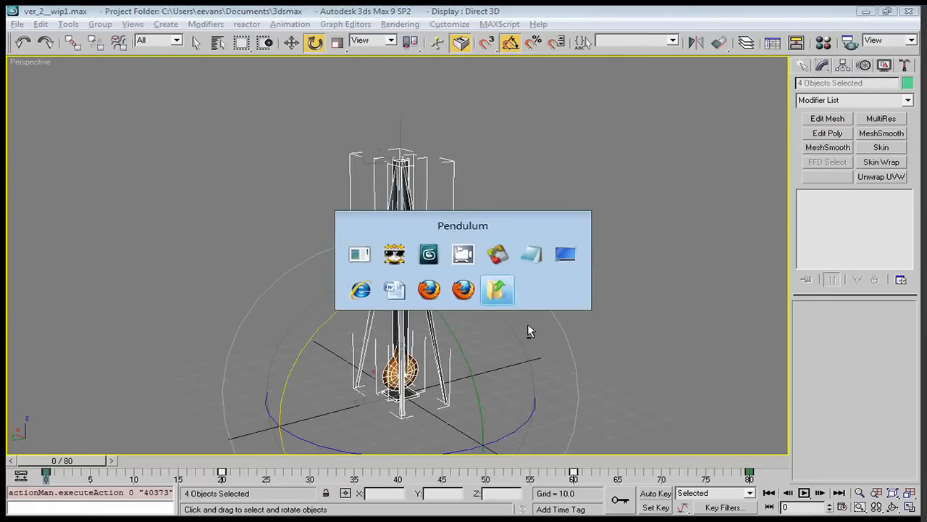
{"action": "left_click", "coordinate": [584, 262]}
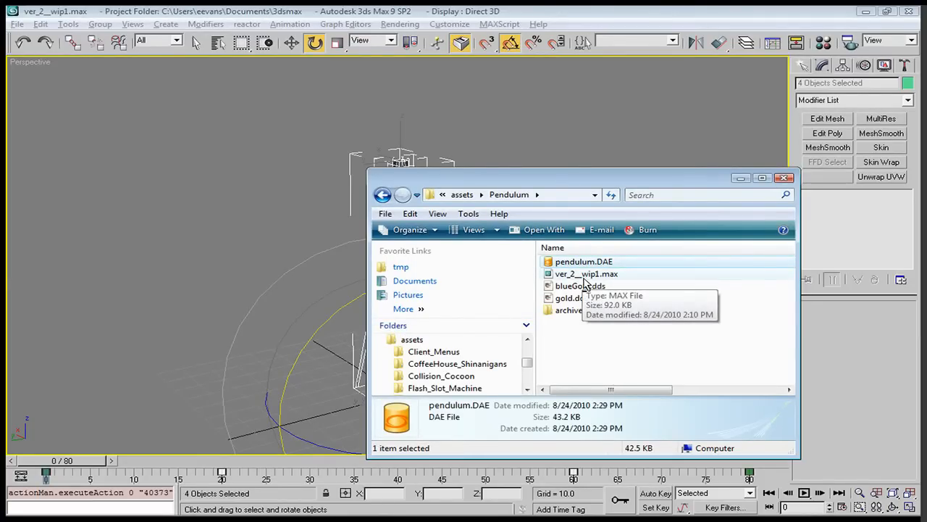
{"action": "key", "text": "alt+Tab"}
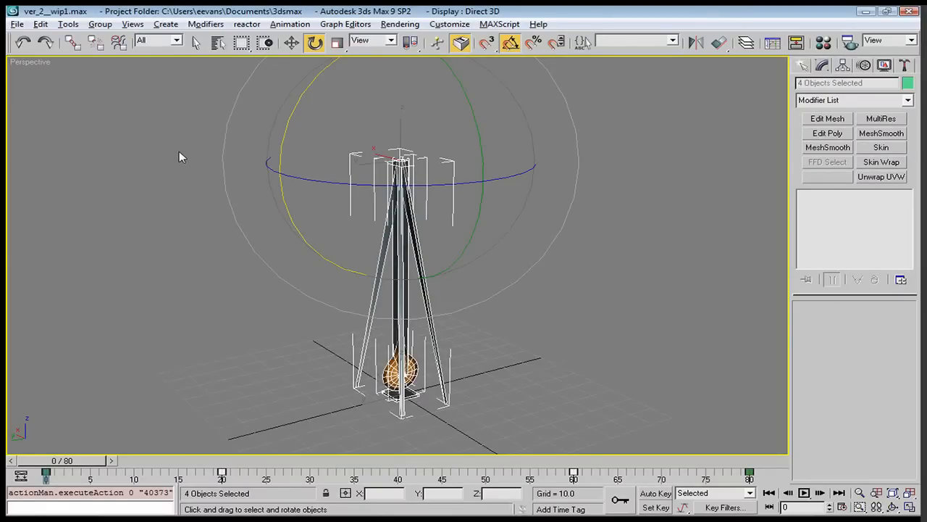
Step: Export the selected objects as a COLLADA file named pendulum_anim, with animation export enabled and sampled from frame 0 to 80
{"action": "left_click", "coordinate": [15, 25]}
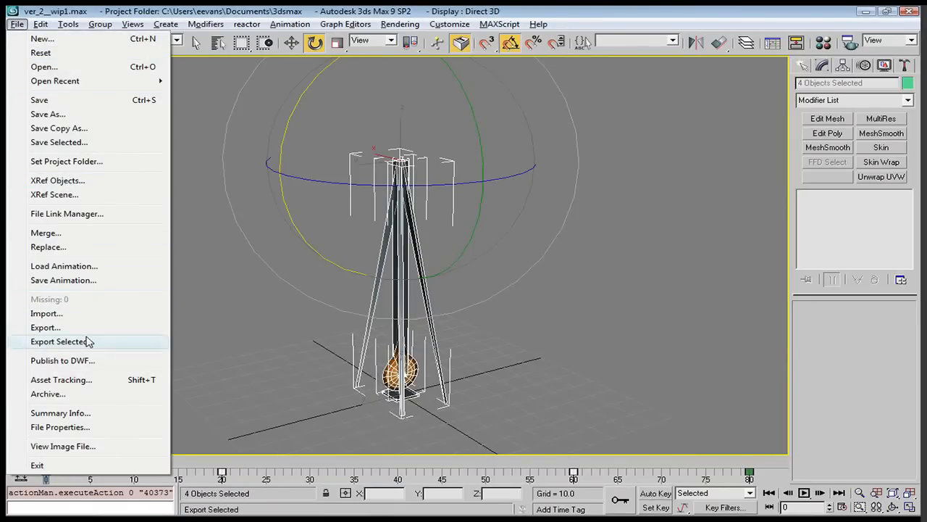
{"action": "left_click", "coordinate": [58, 342]}
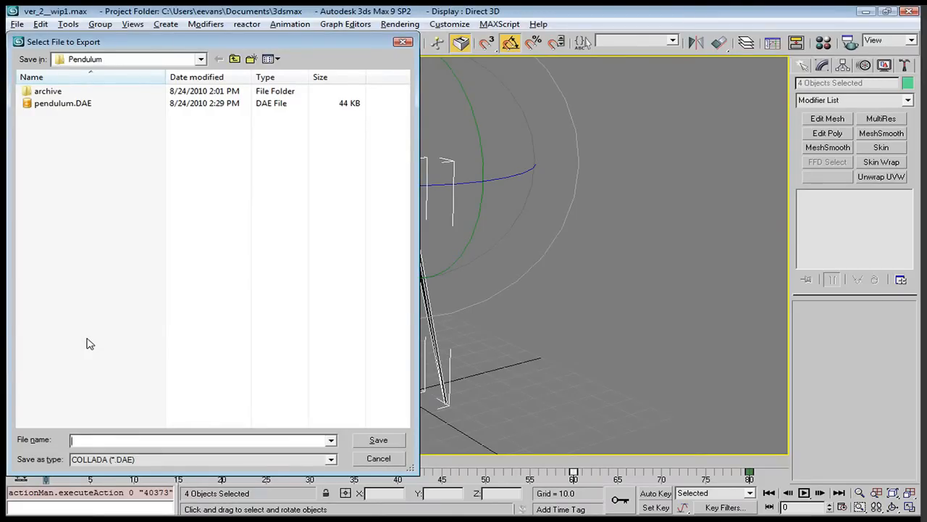
{"action": "type", "text": "pend"}
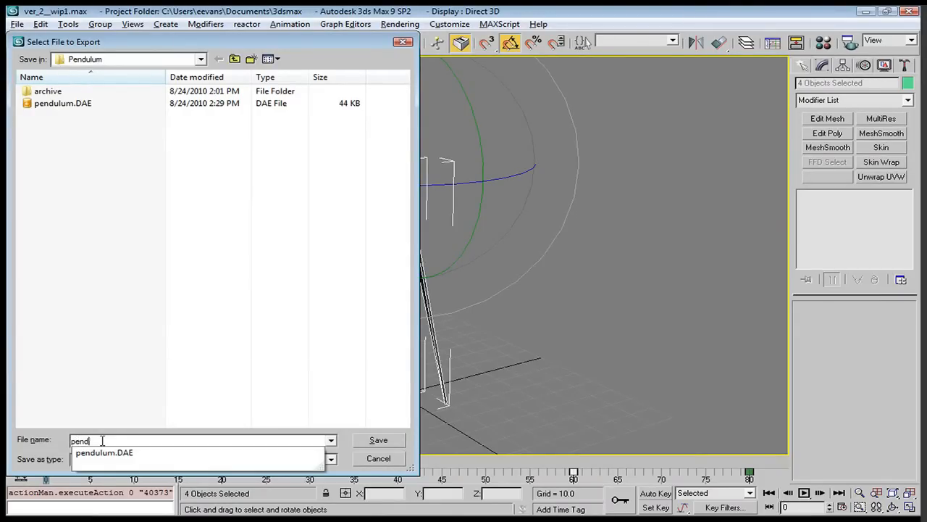
{"action": "type", "text": "ulum_anim"}
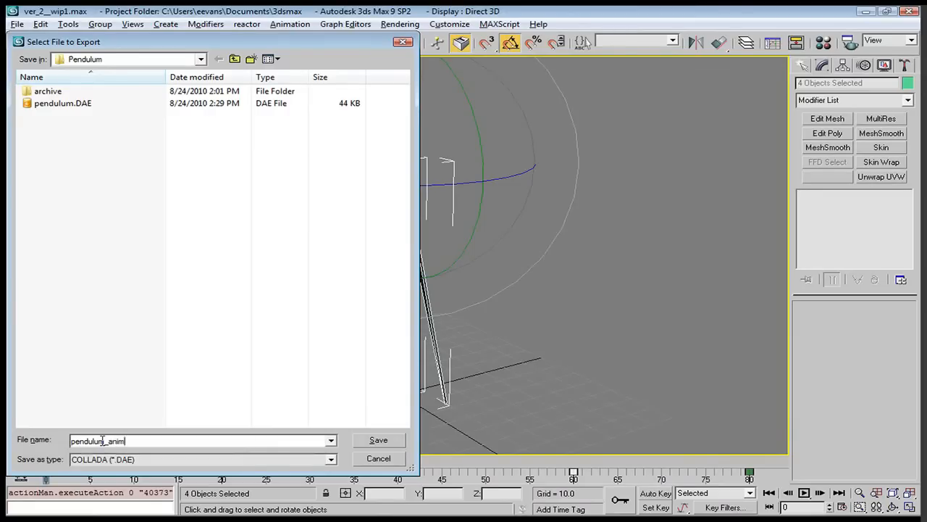
{"action": "left_click", "coordinate": [369, 442]}
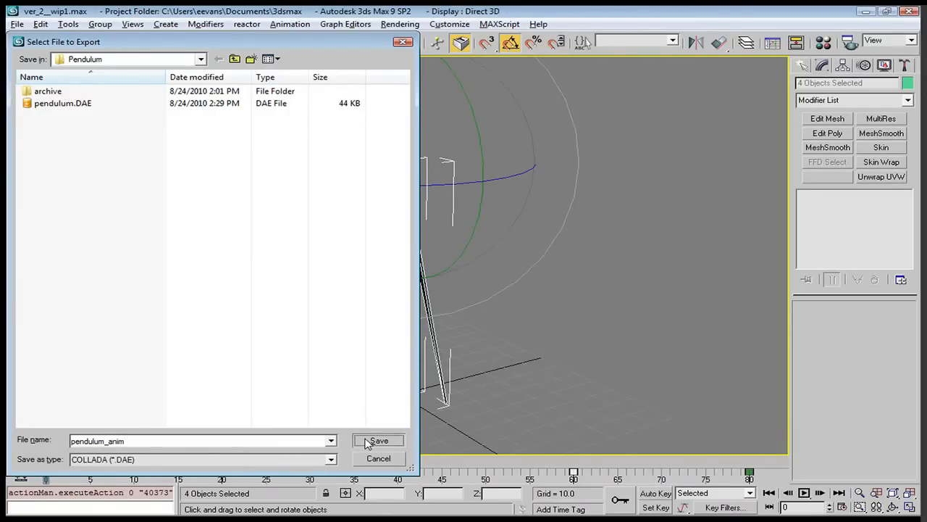
{"action": "left_click", "coordinate": [346, 293]}
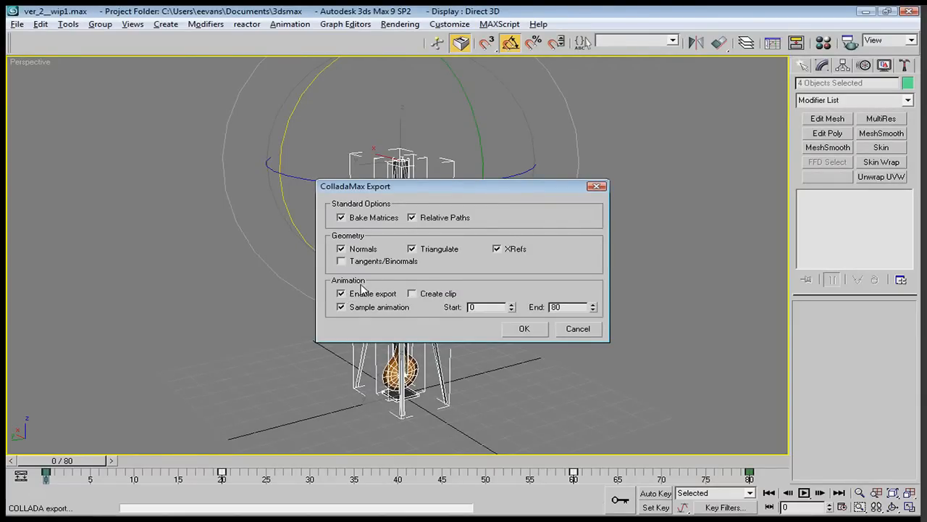
{"action": "left_click", "coordinate": [524, 329]}
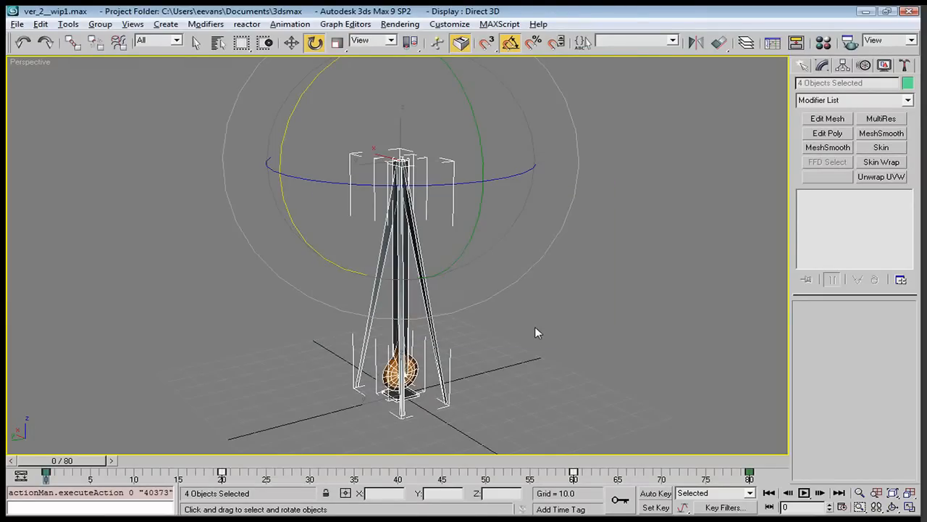
Step: Switch to the Kaneva world and place the Pendulum folder's Explorer window over it
{"action": "key", "text": "alt+Tab"}
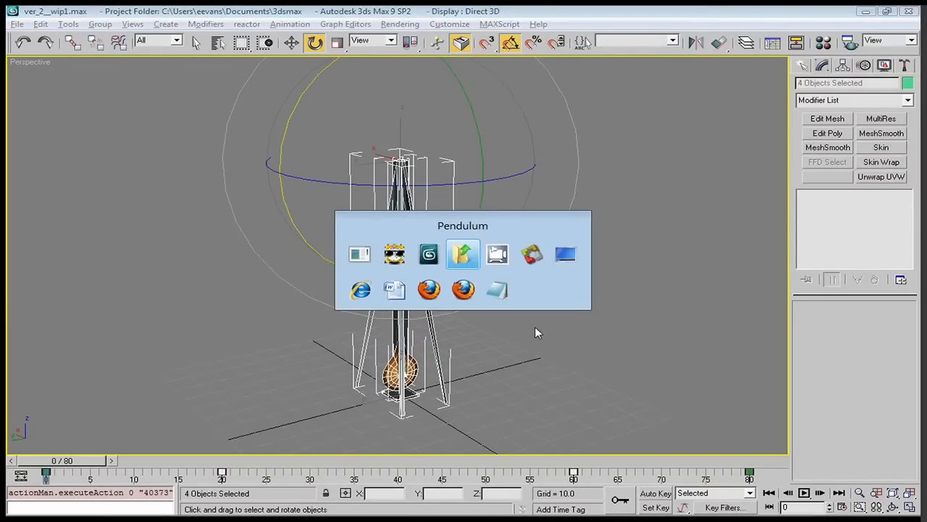
{"action": "key", "text": "alt+Tab"}
{"action": "key", "text": "alt+Tab"}
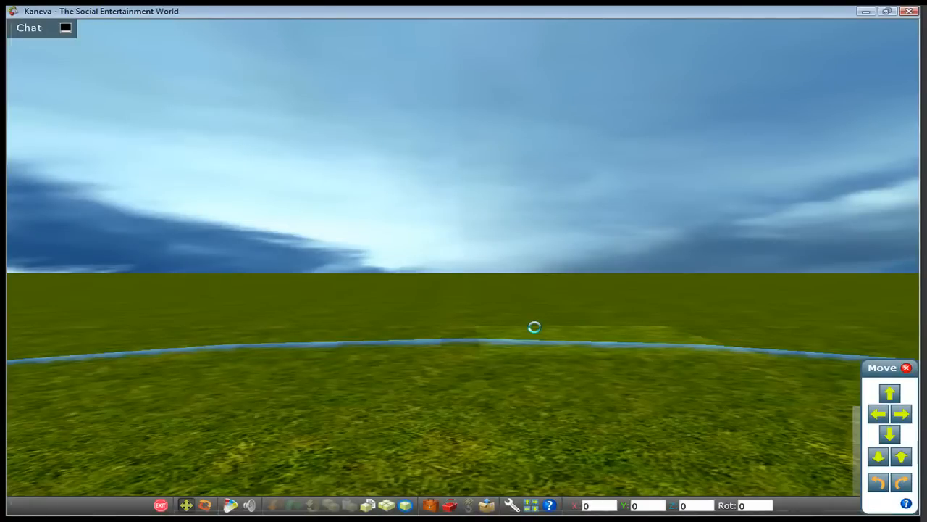
{"action": "key", "text": "alt+Tab"}
{"action": "key", "text": "alt+Tab"}
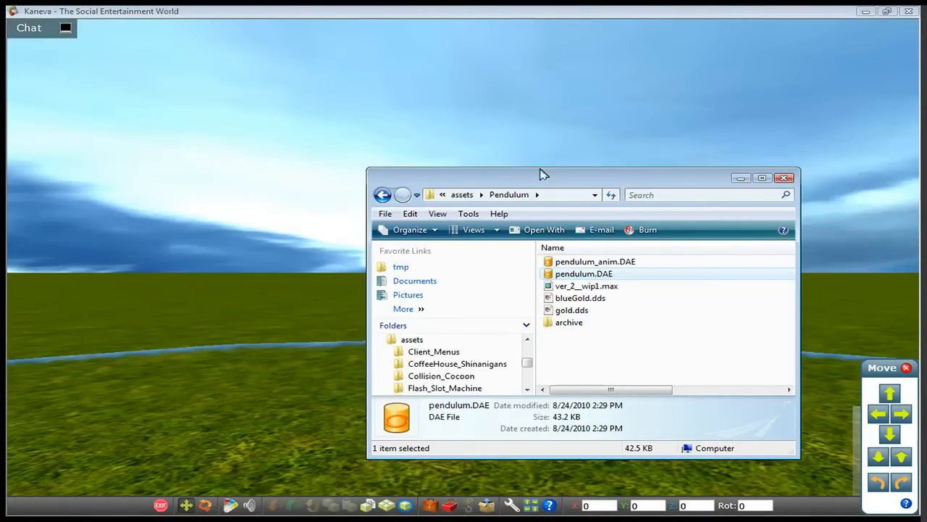
{"action": "left_click_drag", "start_coordinate": [504, 183], "coordinate": [532, 148]}
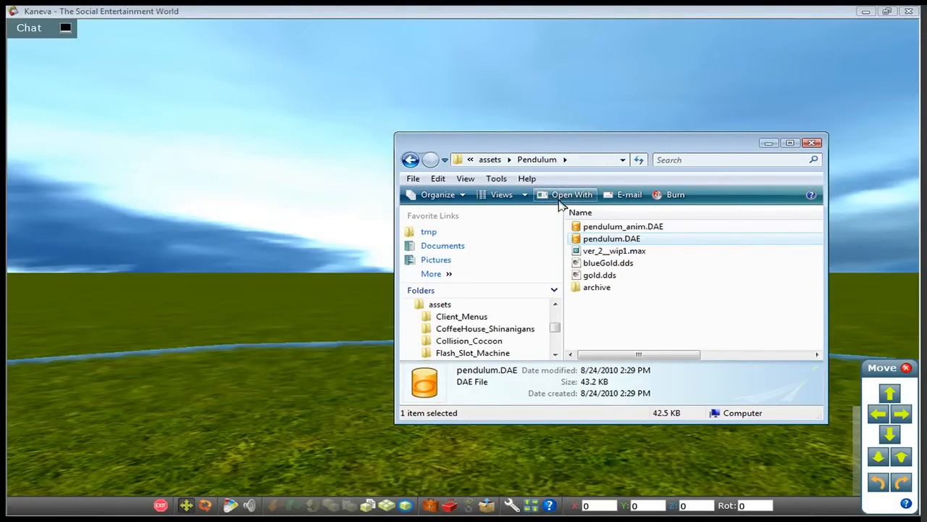
Step: Bring pendulum.DAE from the Pendulum folder into the Kaneva world and choose 3D Model as its import type
{"action": "left_click", "coordinate": [610, 228]}
{"action": "left_click", "coordinate": [600, 240]}
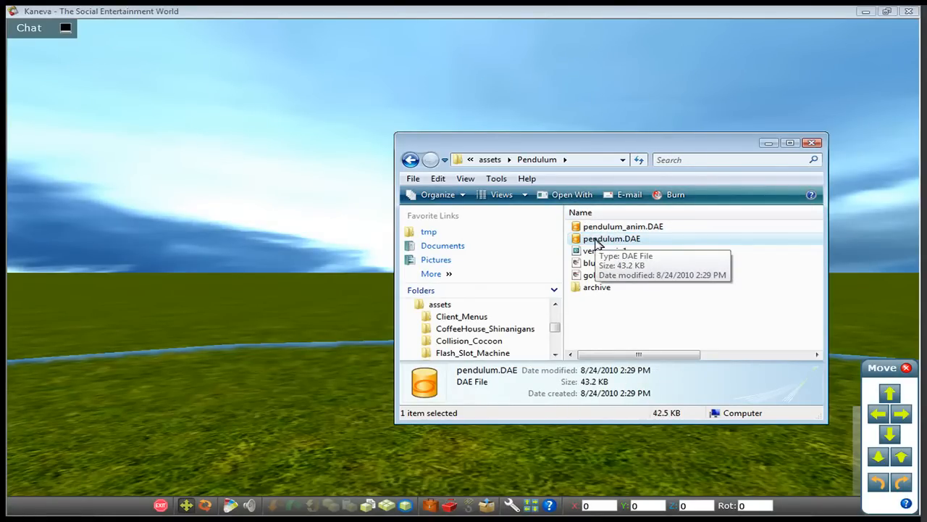
{"action": "left_click_drag", "start_coordinate": [596, 243], "coordinate": [264, 400]}
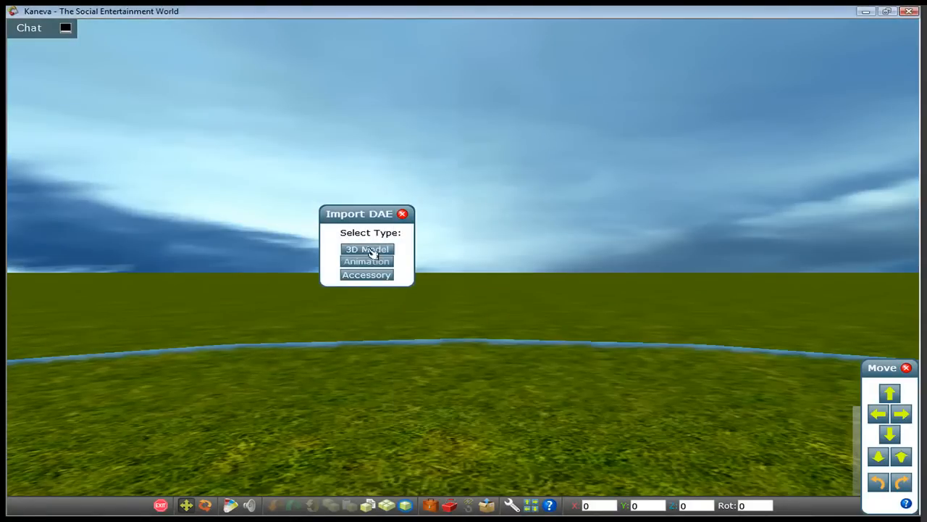
{"action": "left_click", "coordinate": [368, 248]}
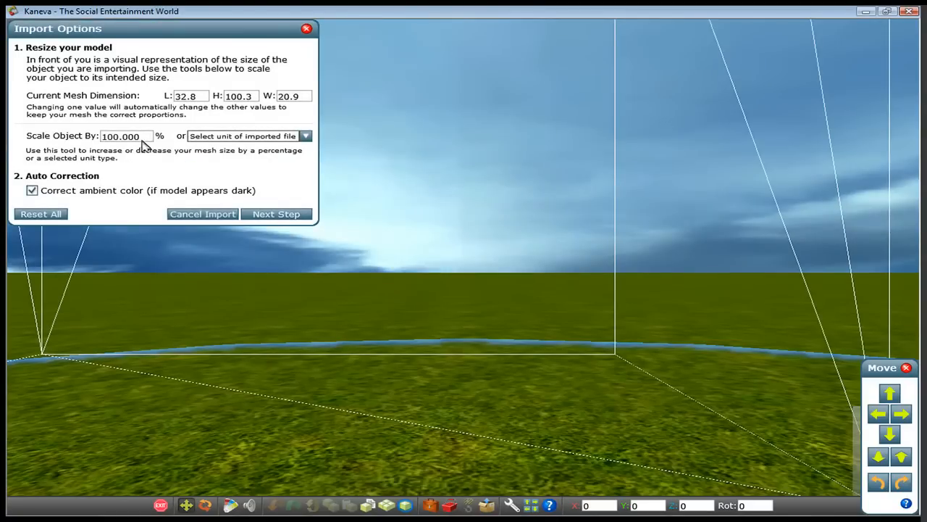
Step: Scale the imported pendulum model by 10% and proceed with the import
{"action": "left_click_drag", "start_coordinate": [144, 136], "coordinate": [64, 140]}
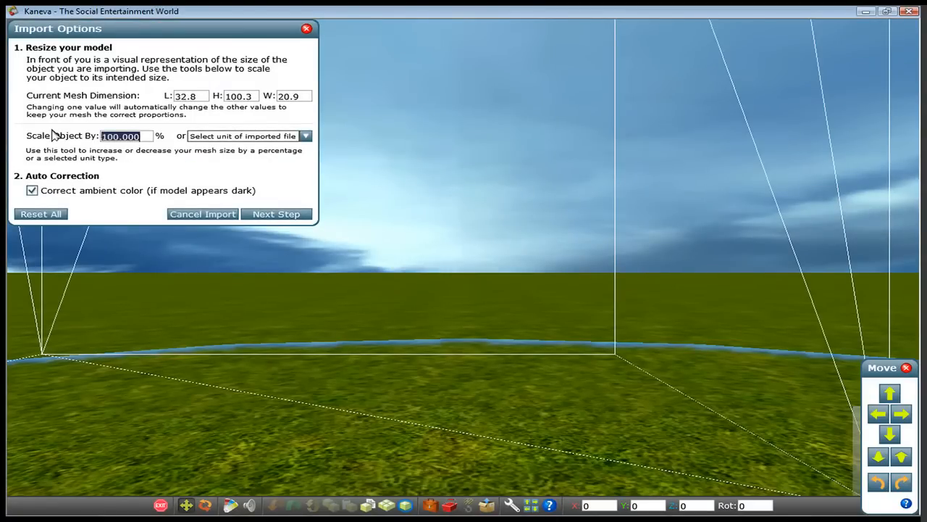
{"action": "type", "text": "10"}
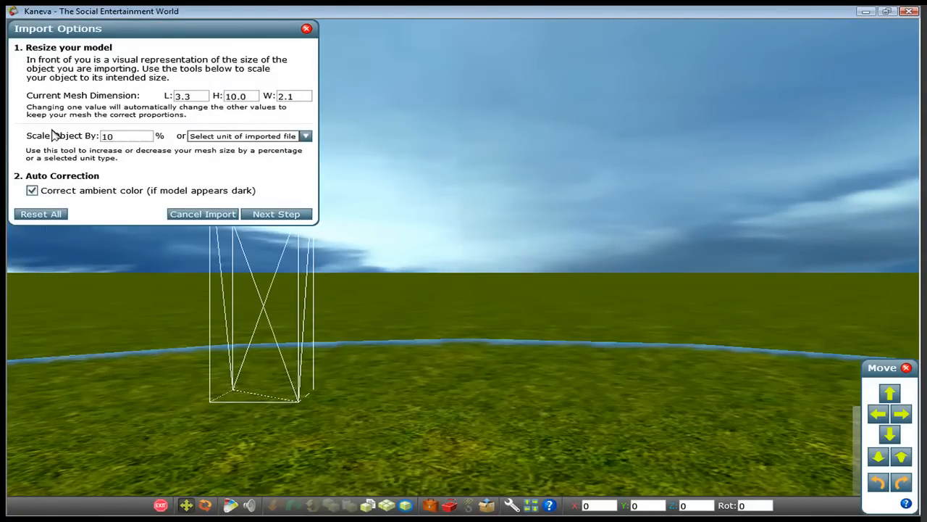
{"action": "left_click", "coordinate": [268, 214]}
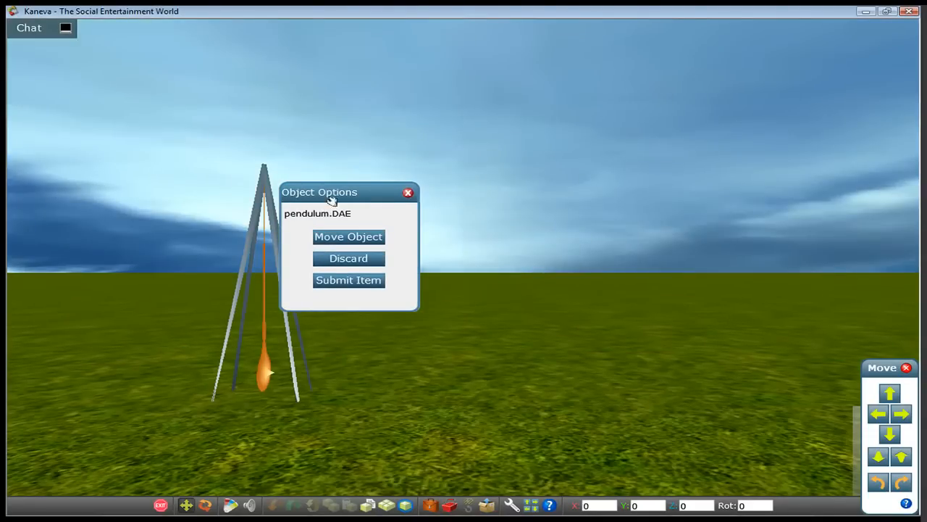
Step: Submit pendulum.DAE as an item, rotating its preview image slightly so the pendulum bob shows before uploading
{"action": "left_click_drag", "start_coordinate": [331, 194], "coordinate": [448, 178]}
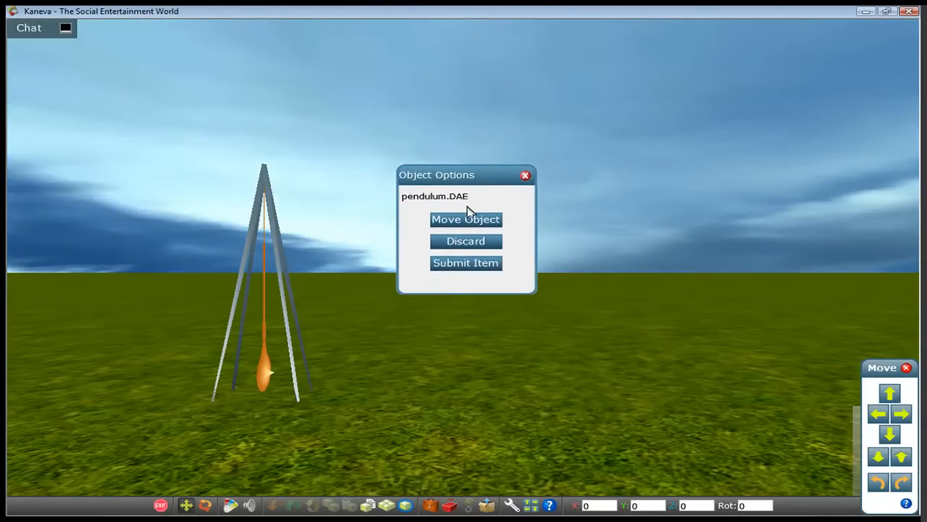
{"action": "left_click", "coordinate": [482, 265]}
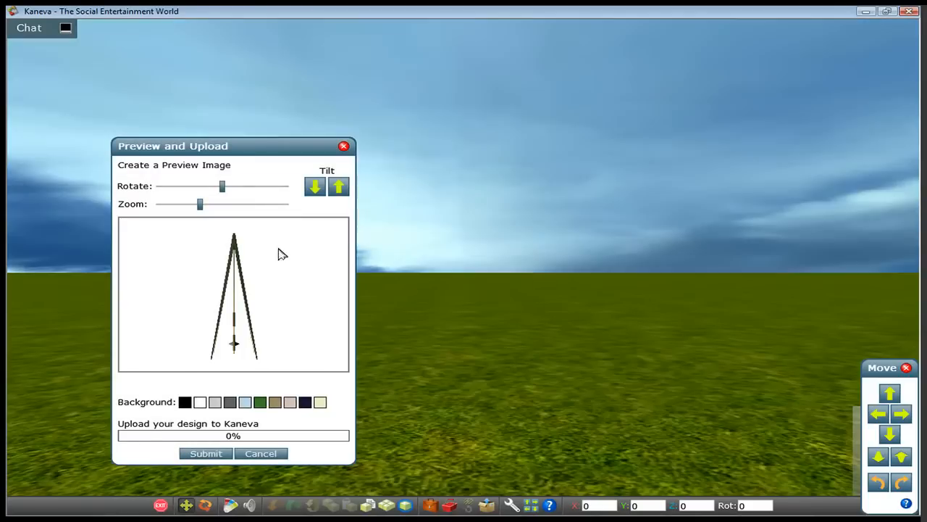
{"action": "mouse_move", "coordinate": [221, 189]}
{"action": "left_mouse_down"}
{"action": "mouse_move", "coordinate": [239, 189]}
{"action": "mouse_move", "coordinate": [195, 207]}
{"action": "mouse_move", "coordinate": [238, 192]}
{"action": "left_mouse_up"}
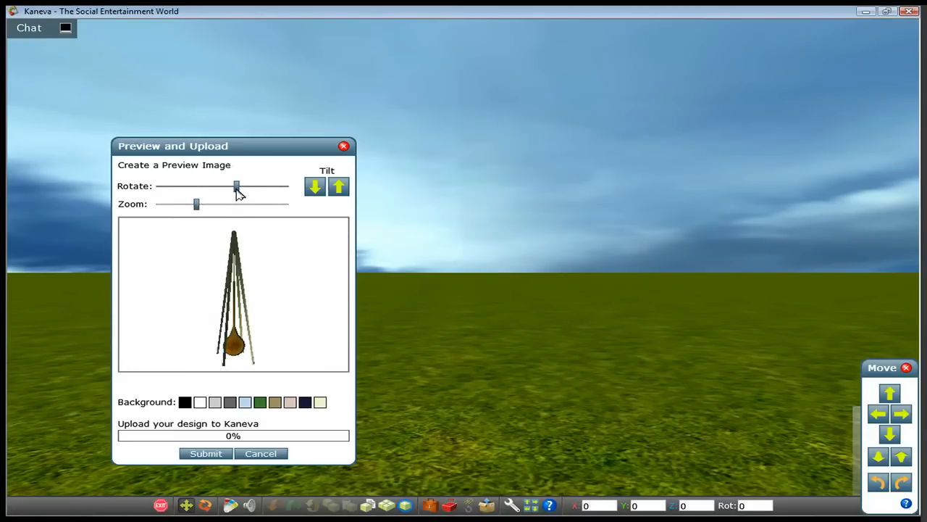
{"action": "left_click", "coordinate": [218, 455]}
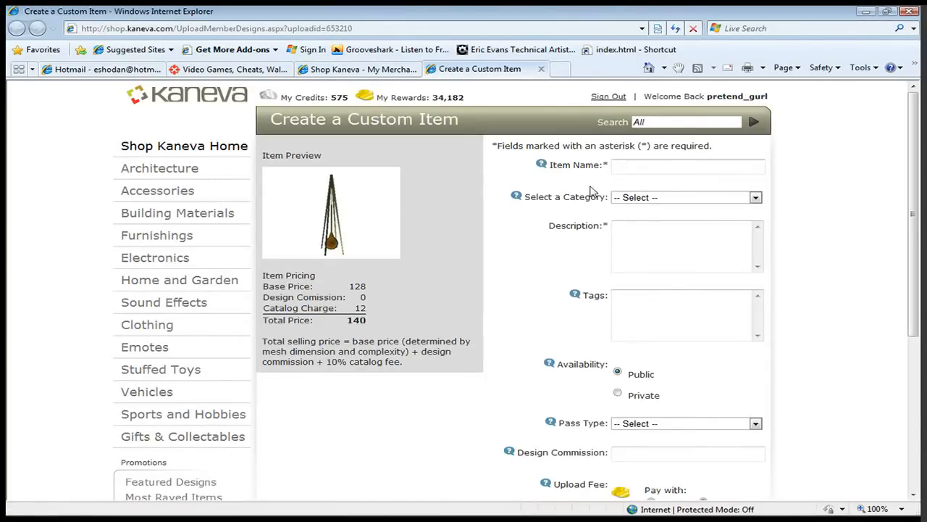
Step: Enter "pendulum (can be animated)" as the custom item's name and reuse the same text as its description
{"action": "left_click", "coordinate": [627, 167]}
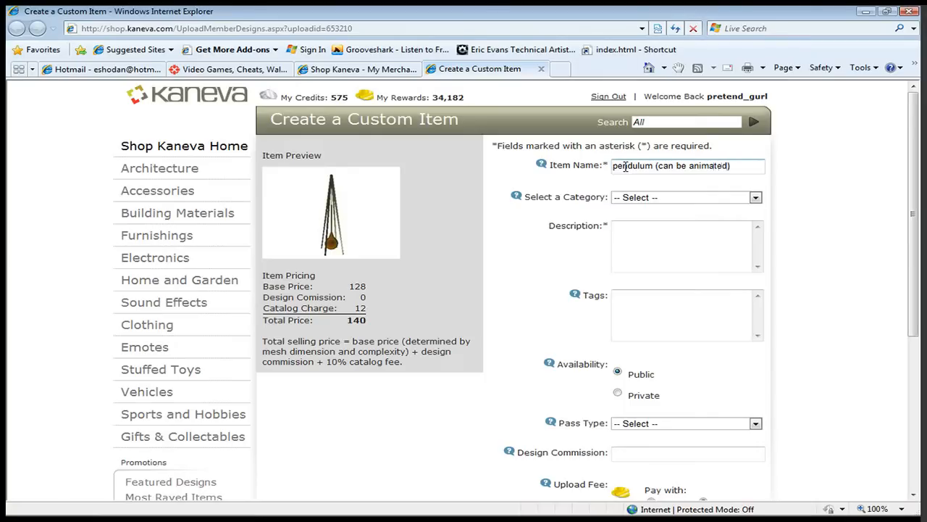
{"action": "left_click_drag", "start_coordinate": [732, 166], "coordinate": [563, 166]}
{"action": "key", "text": "ctrl+c"}
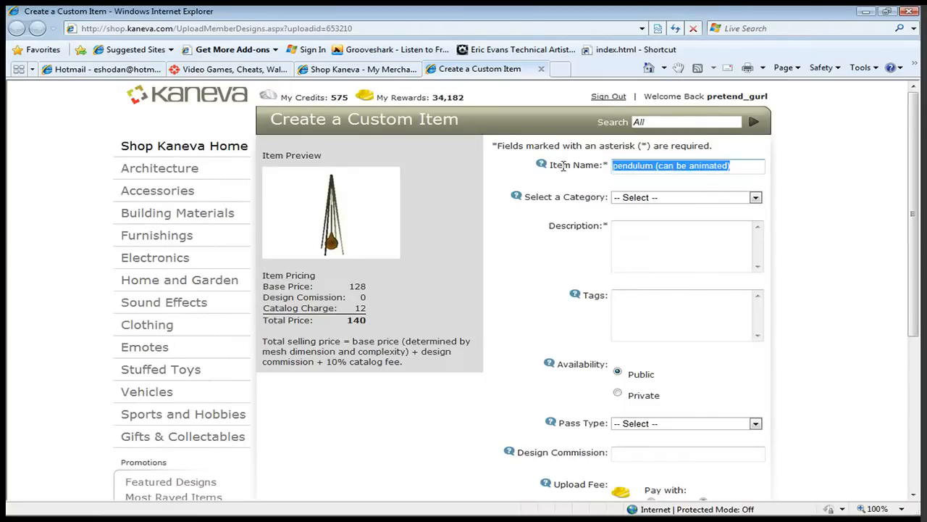
{"action": "left_click", "coordinate": [647, 225]}
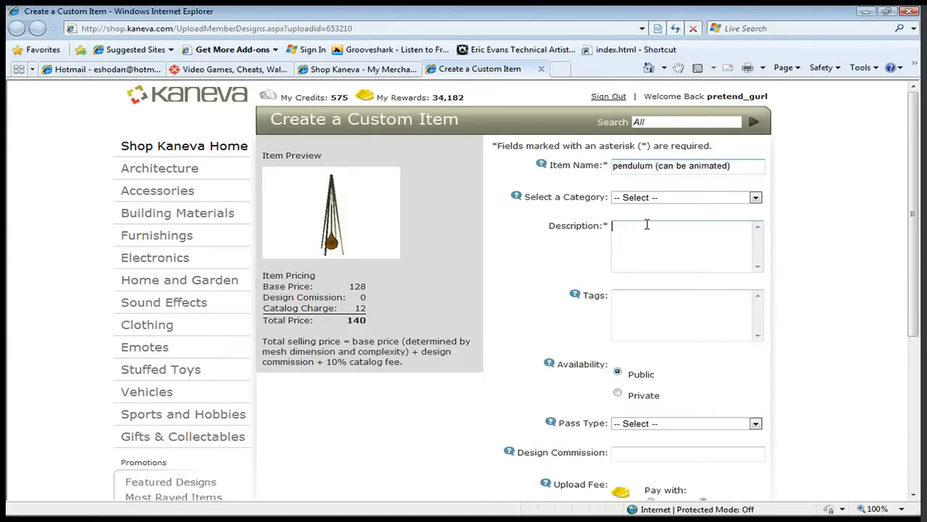
{"action": "key", "text": "ctrl+v"}
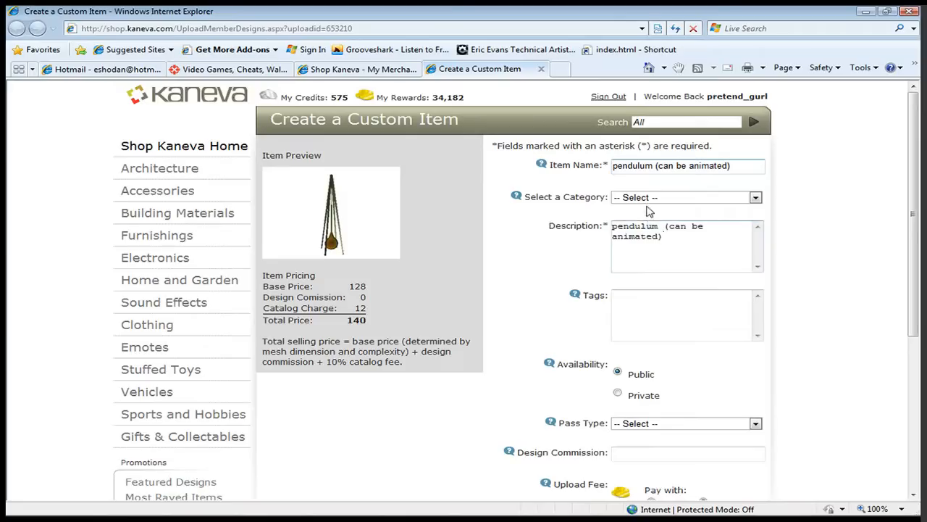
Step: Set the item's category to Architecture - Water Features and its pass type to General Pass
{"action": "left_click", "coordinate": [649, 197]}
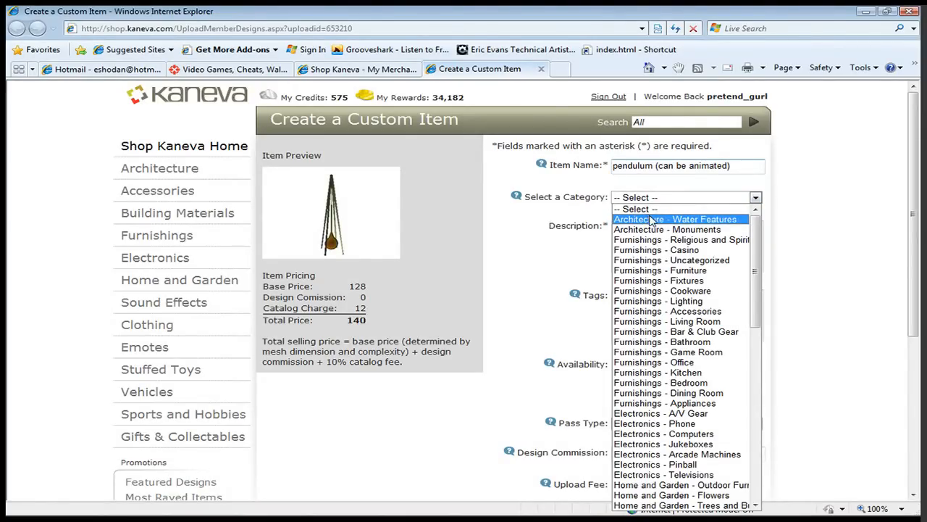
{"action": "left_click", "coordinate": [652, 220]}
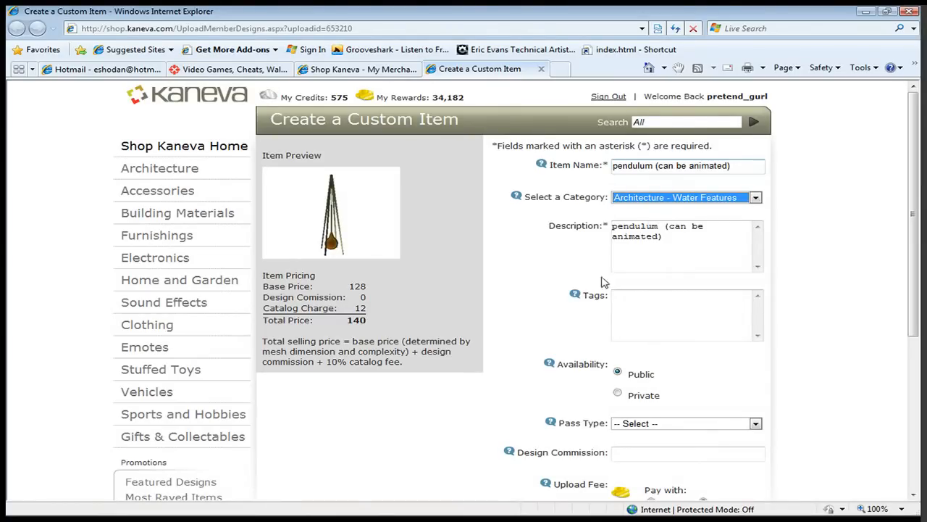
{"action": "left_click", "coordinate": [531, 315]}
{"action": "scroll", "coordinate": [535, 315], "scroll_direction": "down", "scroll_amount": 2}
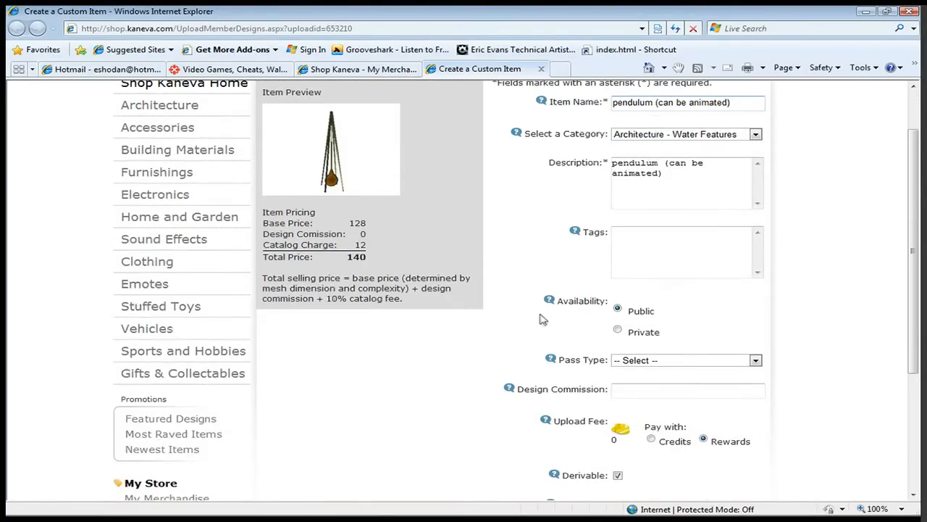
{"action": "left_click", "coordinate": [628, 362]}
{"action": "left_click", "coordinate": [631, 382]}
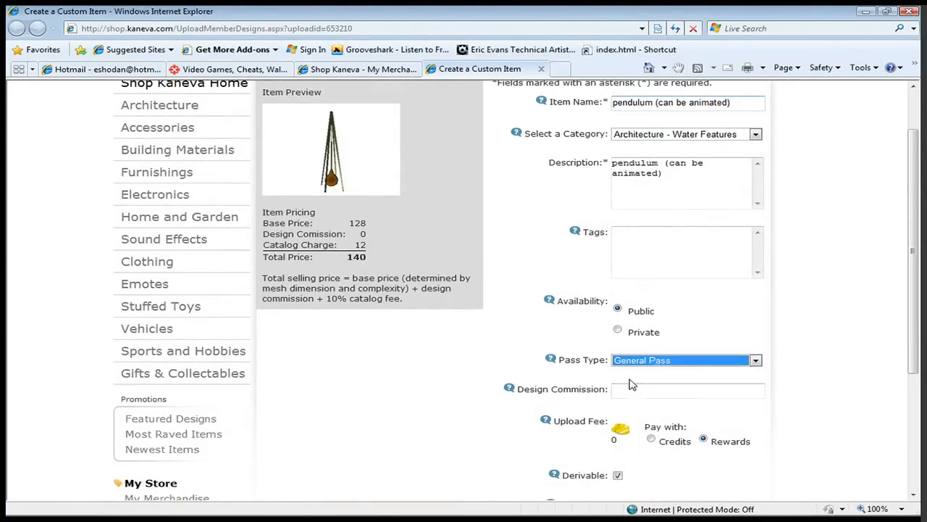
Step: Set the design commission to 0 and create the item
{"action": "left_click", "coordinate": [616, 384]}
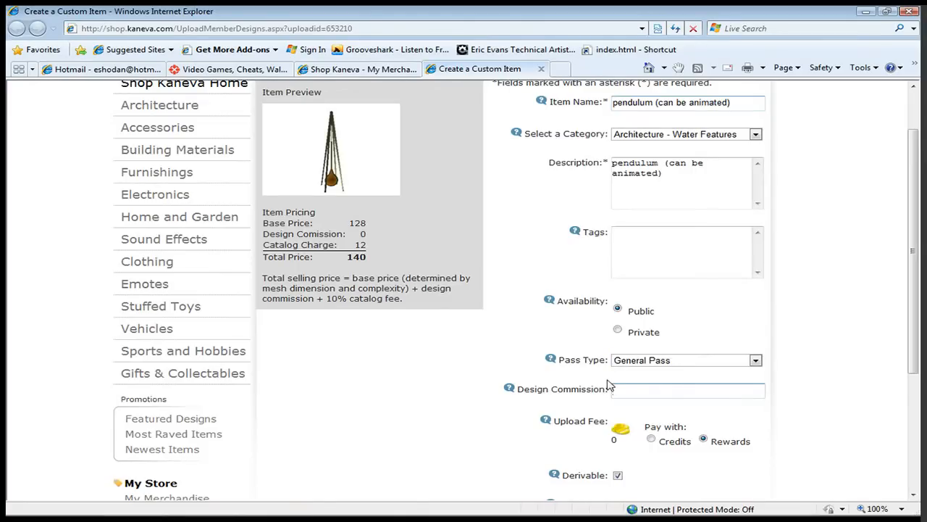
{"action": "left_click", "coordinate": [517, 378]}
{"action": "scroll", "coordinate": [499, 413], "scroll_direction": "down", "scroll_amount": 2}
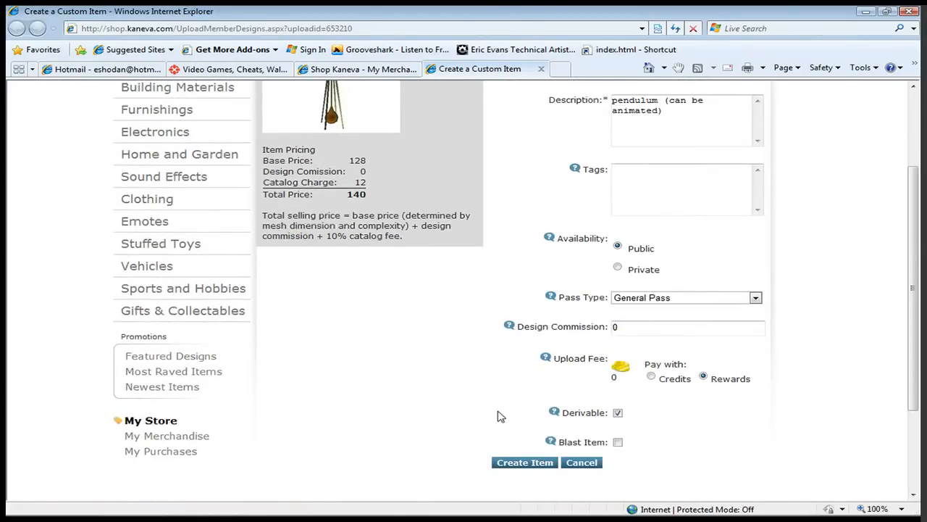
{"action": "scroll", "coordinate": [498, 417], "scroll_direction": "up", "scroll_amount": 2}
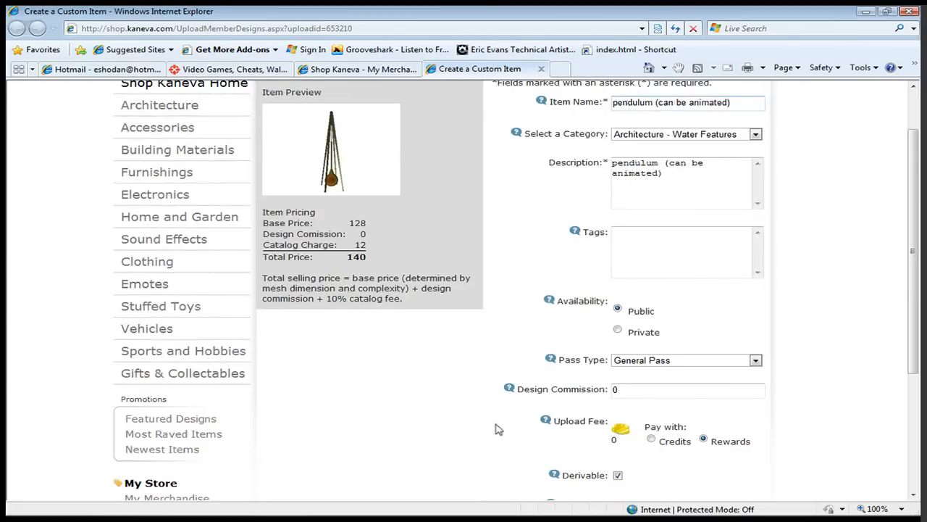
{"action": "scroll", "coordinate": [499, 429], "scroll_direction": "down", "scroll_amount": 2}
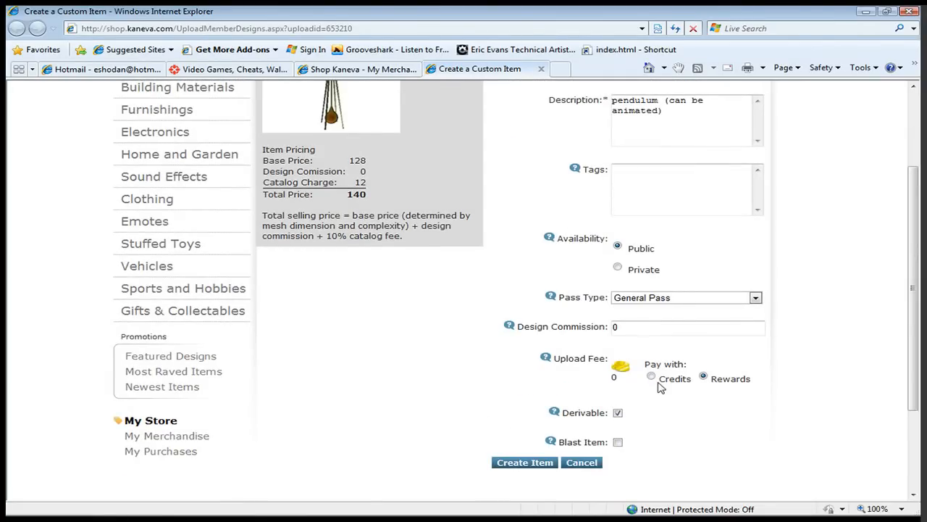
{"action": "left_click", "coordinate": [533, 466]}
{"action": "left_click", "coordinate": [362, 323]}
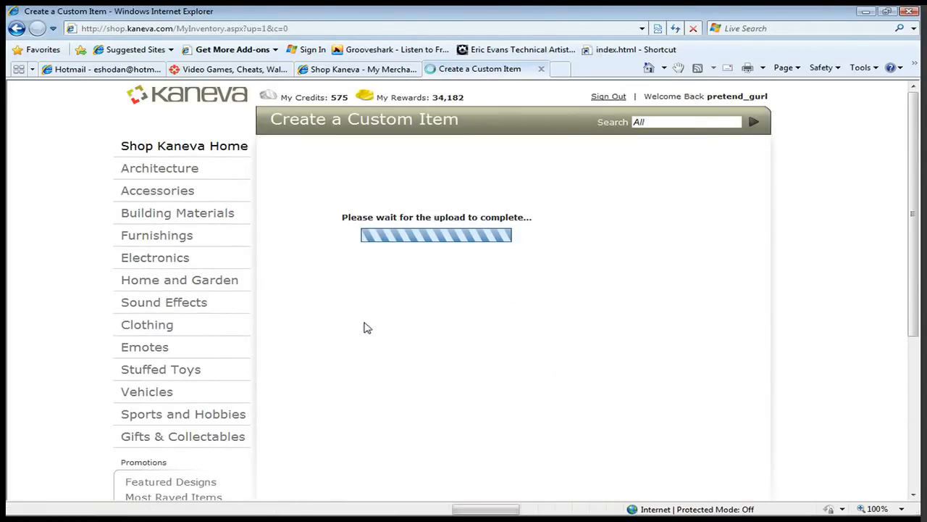
Step: Switch back to the Kaneva world, dismiss the upload message and discard the locally imported pendulum.DAE object
{"action": "key", "text": "alt+Tab"}
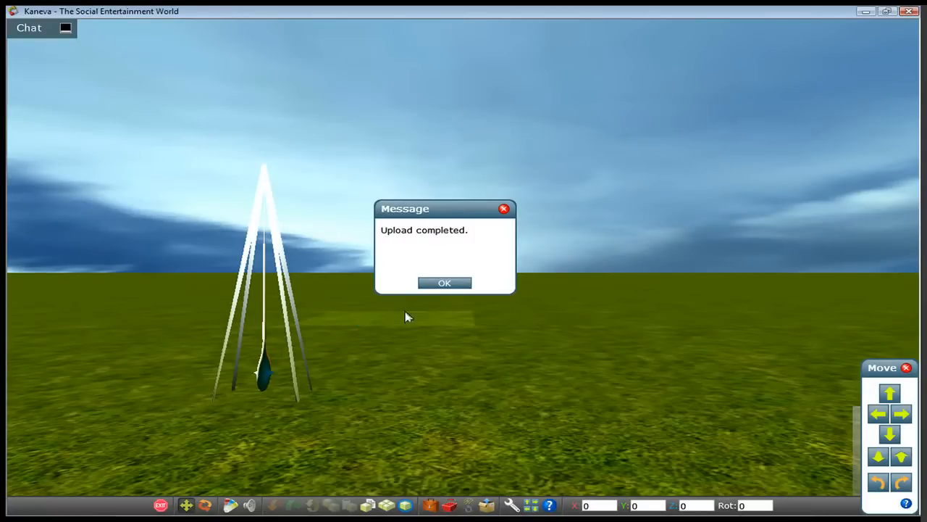
{"action": "left_click", "coordinate": [452, 284]}
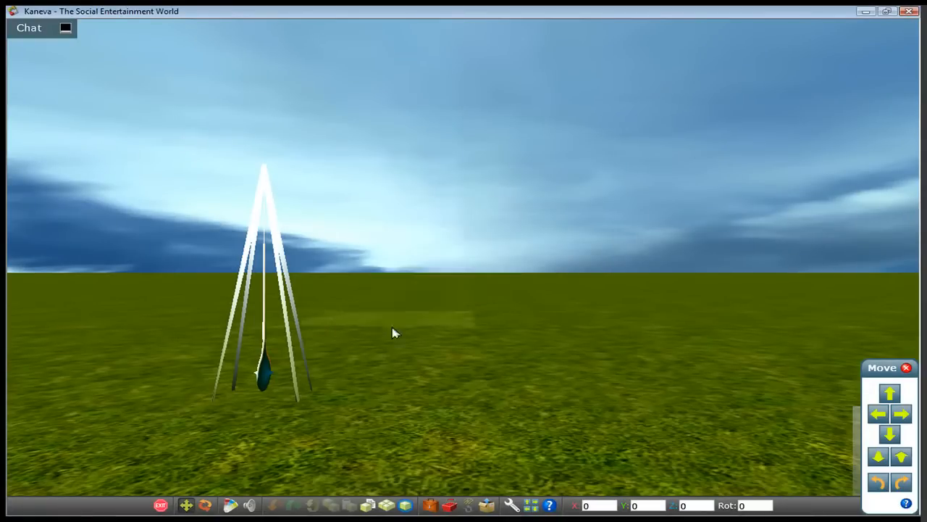
{"action": "left_click", "coordinate": [263, 380]}
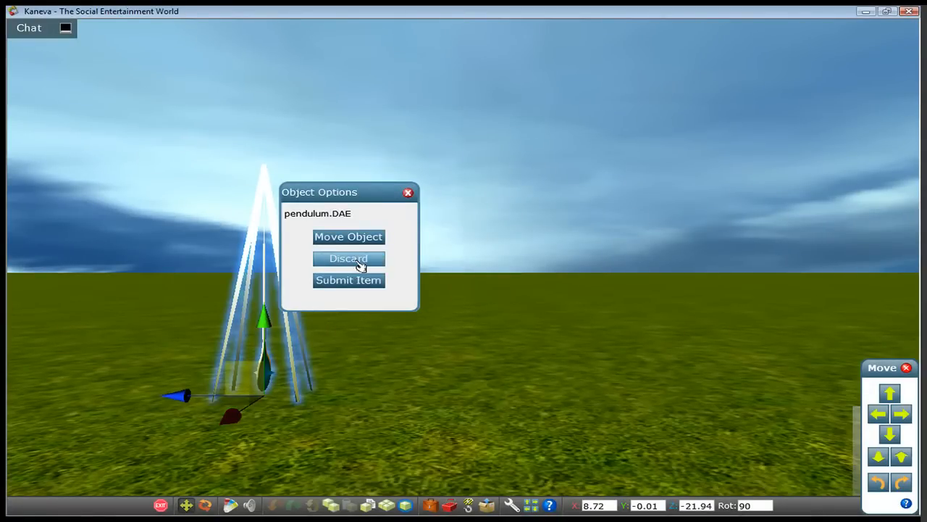
{"action": "left_click", "coordinate": [360, 261]}
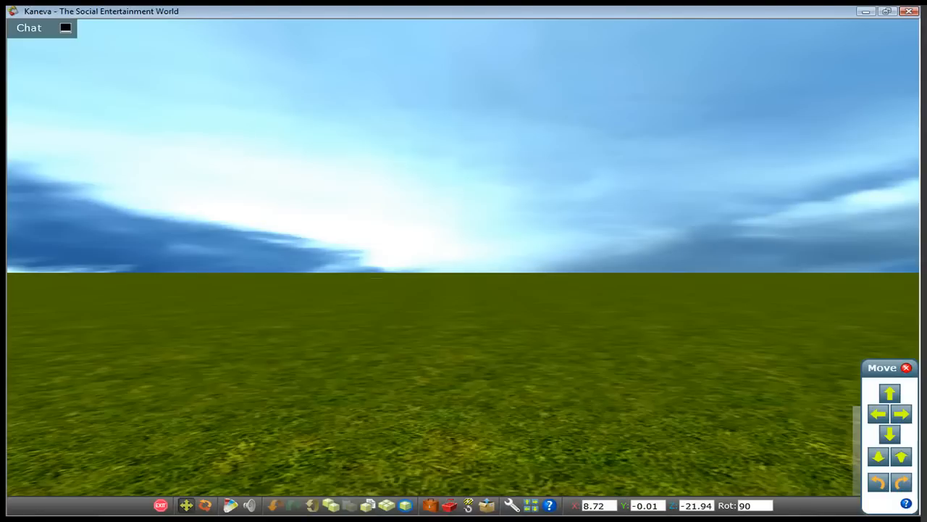
Step: Place the "pendulum (can be animated)" item from the furniture inventory into the world
{"action": "key", "text": "i"}
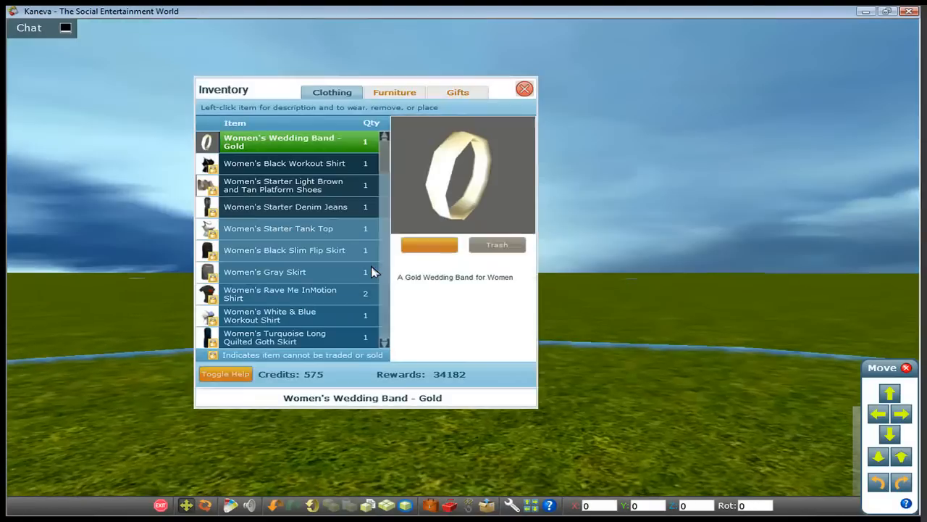
{"action": "left_click", "coordinate": [388, 93]}
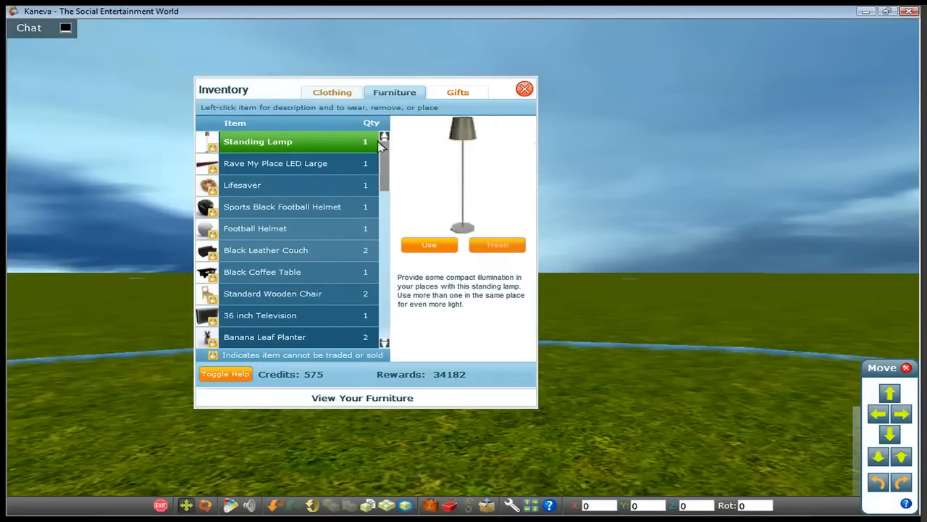
{"action": "left_click_drag", "start_coordinate": [384, 163], "coordinate": [394, 326]}
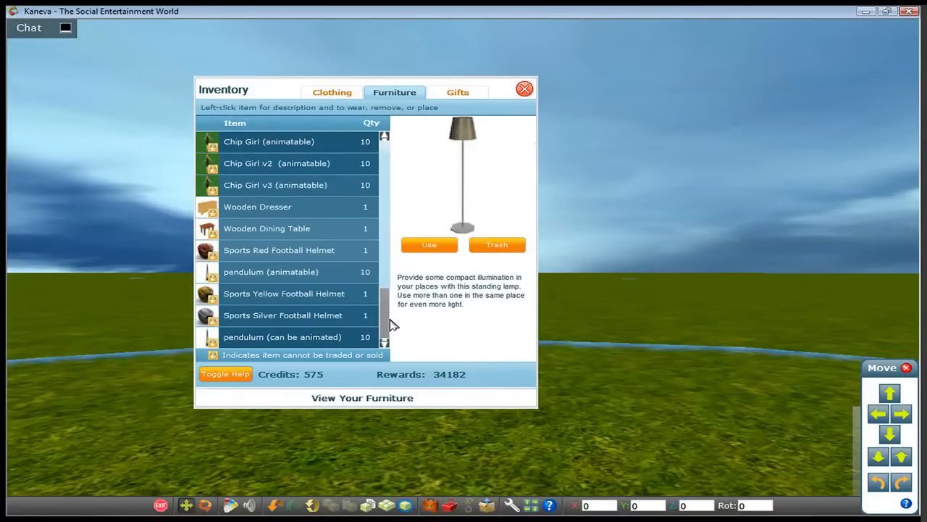
{"action": "left_click", "coordinate": [329, 337]}
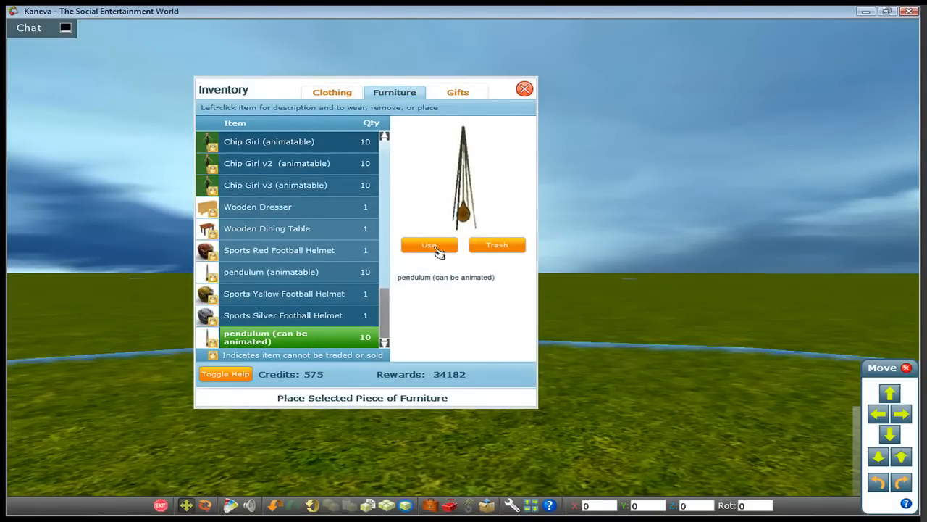
{"action": "left_click", "coordinate": [429, 246]}
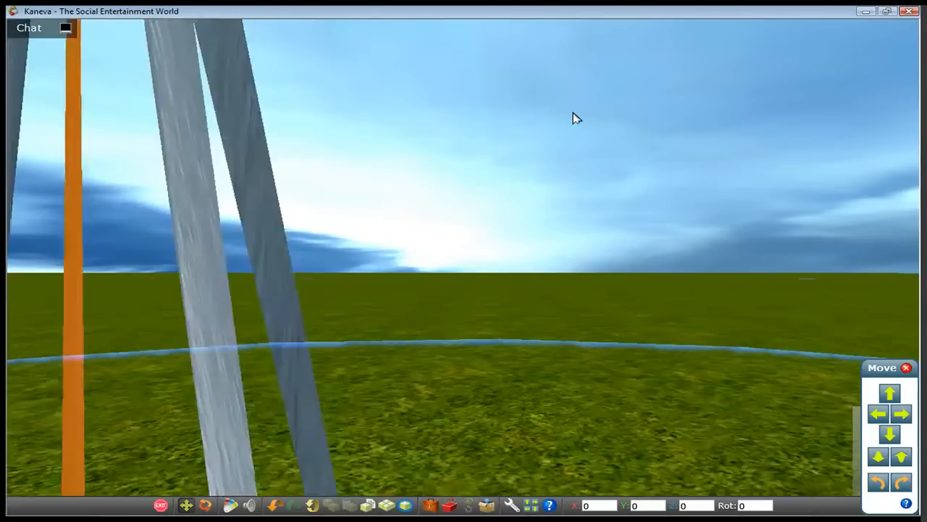
Step: Bring the placed pendulum into view and switch to the Pendulum assets folder window, positioned clear of the object
{"action": "key", "text": "Down"}
{"action": "key", "text": "Left"}
{"action": "key", "text": "Right"}
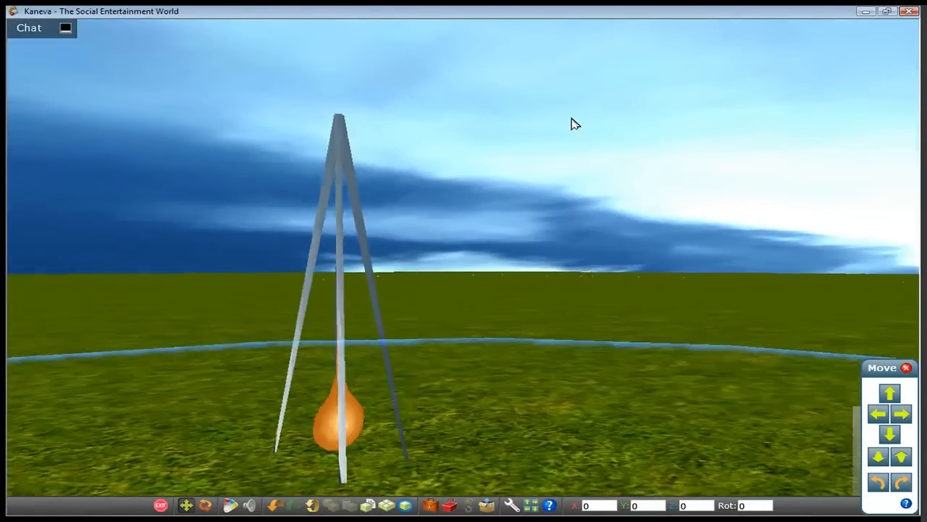
{"action": "key", "text": "Left"}
{"action": "key", "text": "Up"}
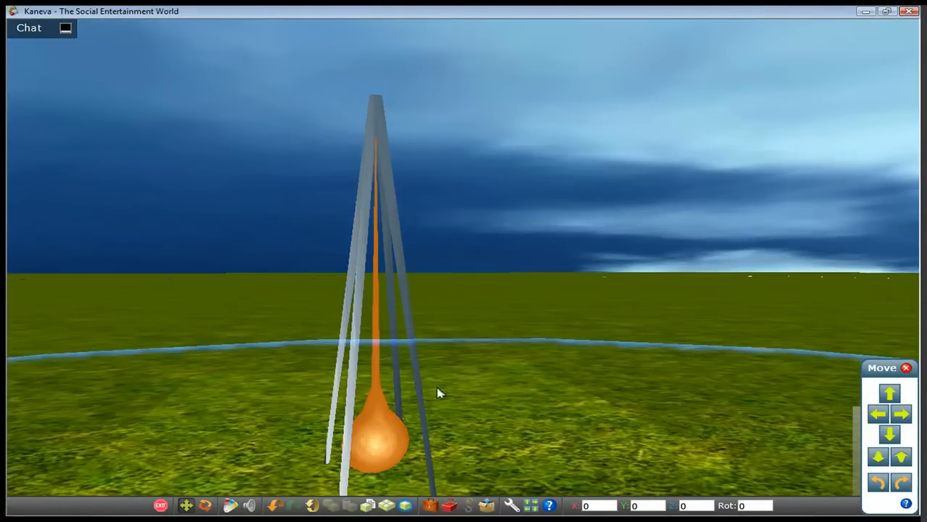
{"action": "key", "text": "alt+Tab"}
{"action": "key", "text": "alt+Tab"}
{"action": "key", "text": "alt+Tab"}
{"action": "key", "text": "alt+Tab"}
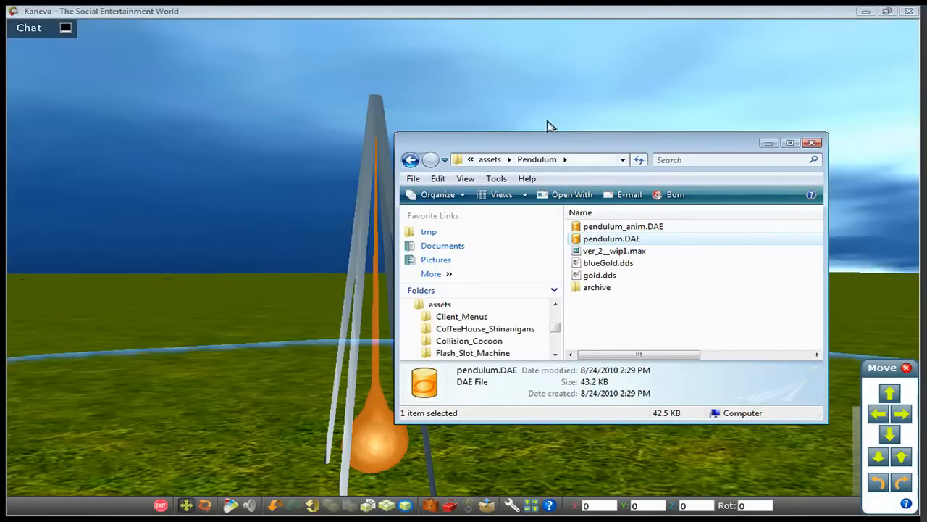
{"action": "left_click_drag", "start_coordinate": [552, 145], "coordinate": [615, 93]}
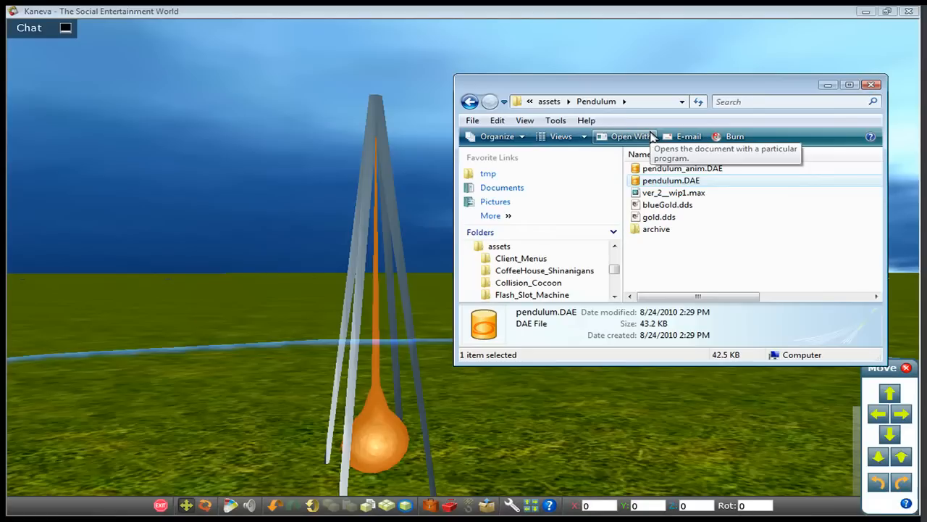
Step: Import pendulum_anim.DAE from the Pendulum folder onto the placed pendulum as an animation
{"action": "left_click", "coordinate": [672, 169]}
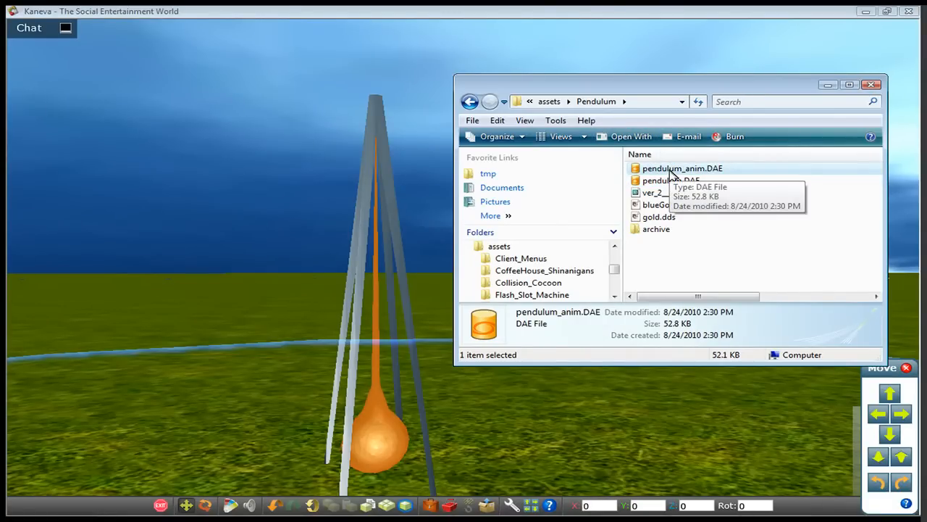
{"action": "left_click_drag", "start_coordinate": [673, 171], "coordinate": [384, 431]}
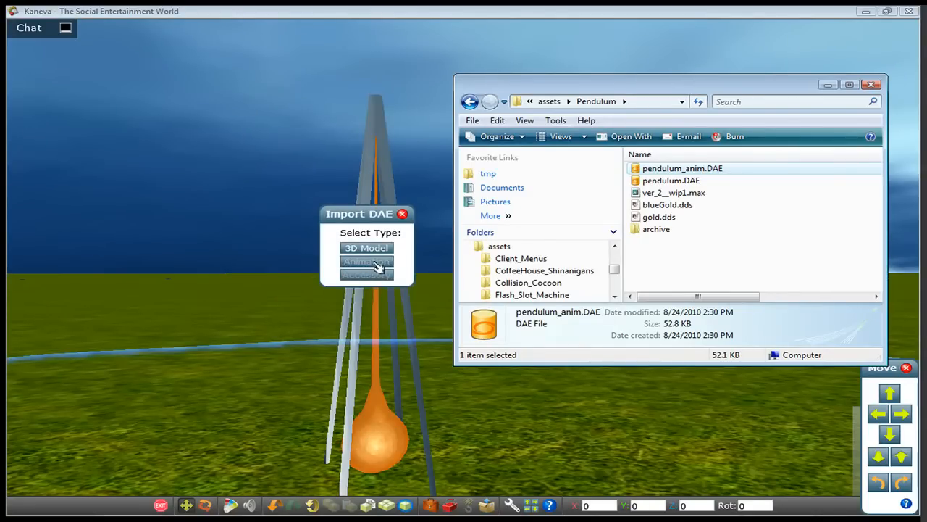
{"action": "left_click", "coordinate": [376, 262]}
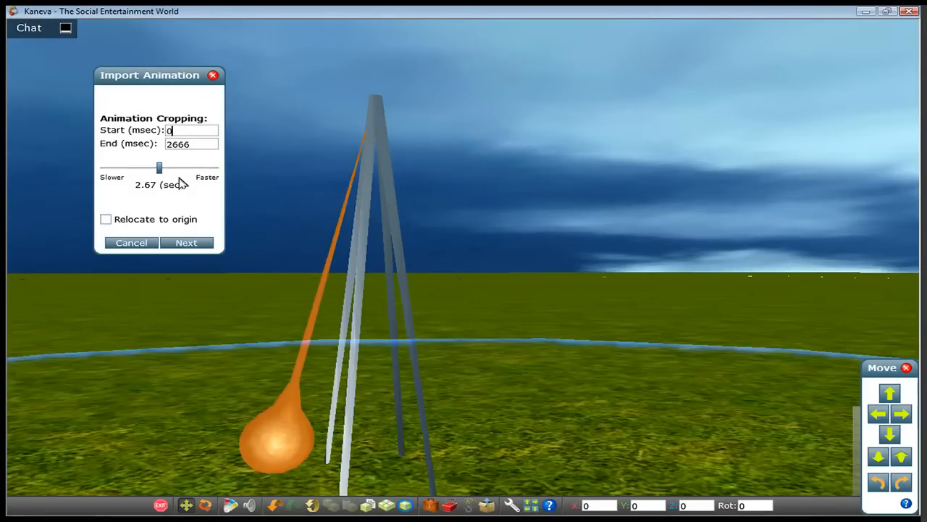
{"action": "type", "text": "sae"}
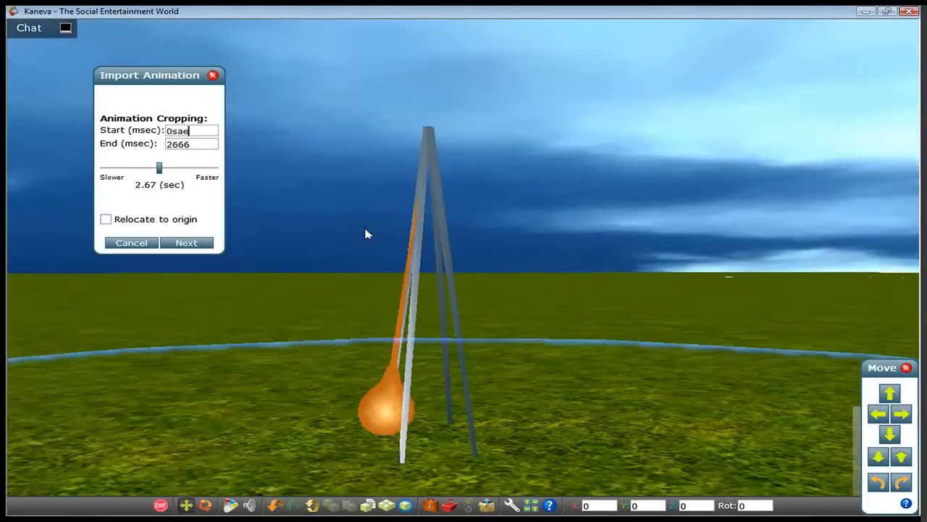
{"action": "type", "text": "wdgsd"}
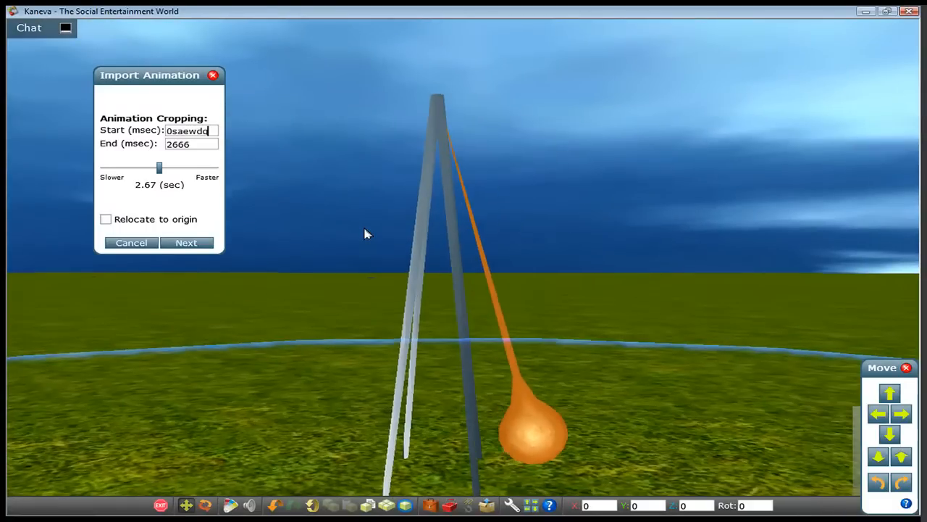
{"action": "type", "text": "qwse"}
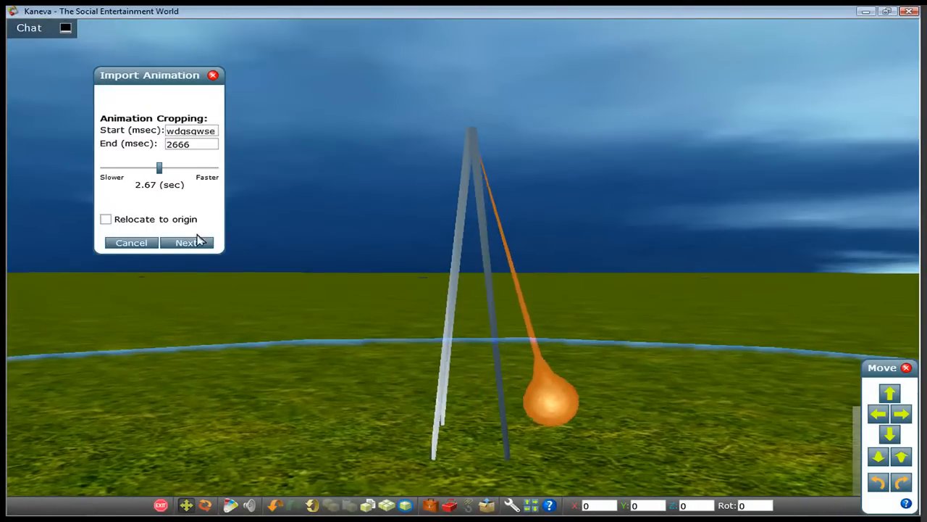
{"action": "left_click_drag", "start_coordinate": [218, 135], "coordinate": [89, 140]}
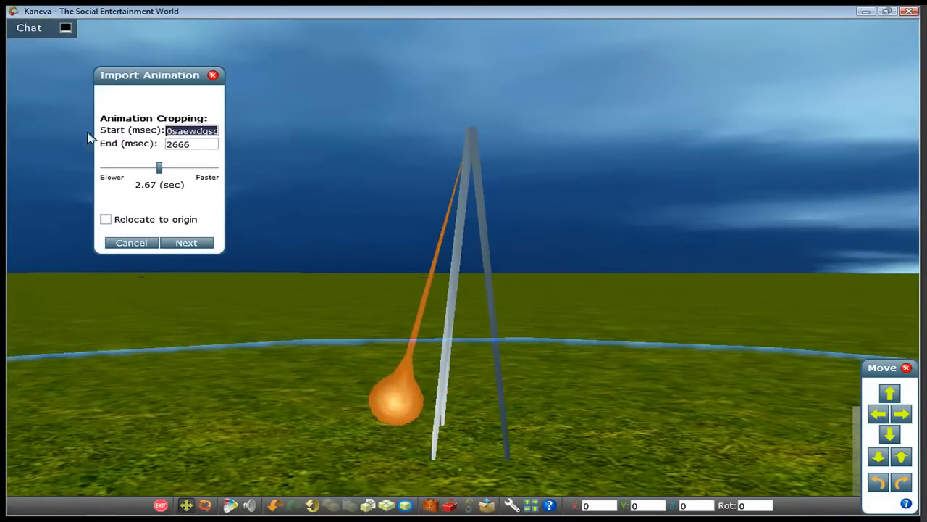
{"action": "type", "text": "0"}
Step: Accept the animation import settings, rotate and zoom the preview image to show the swinging bob, and submit the upload
{"action": "left_click", "coordinate": [179, 242]}
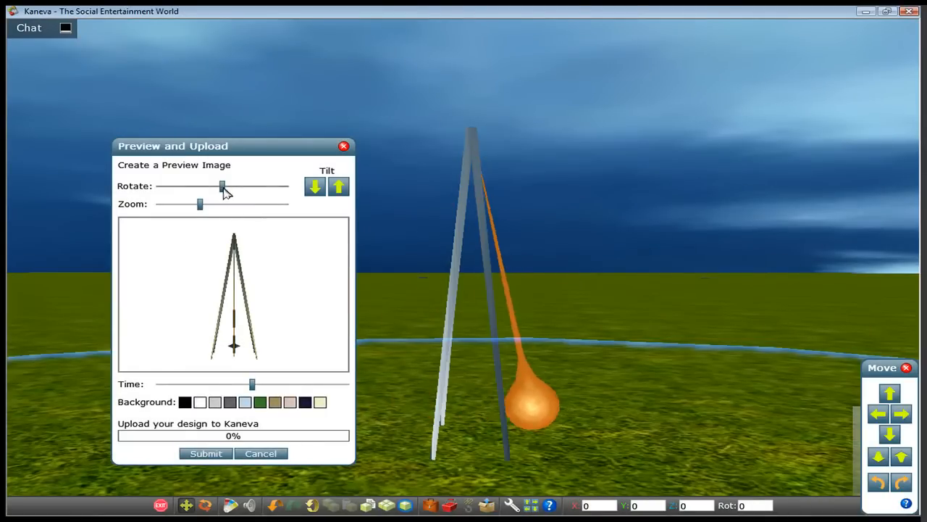
{"action": "left_click_drag", "start_coordinate": [227, 186], "coordinate": [195, 205]}
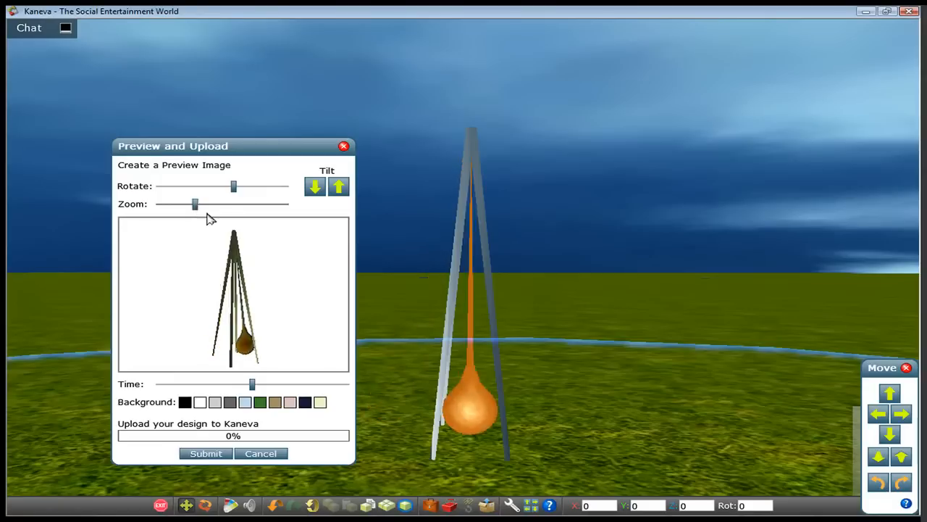
{"action": "left_click", "coordinate": [218, 453]}
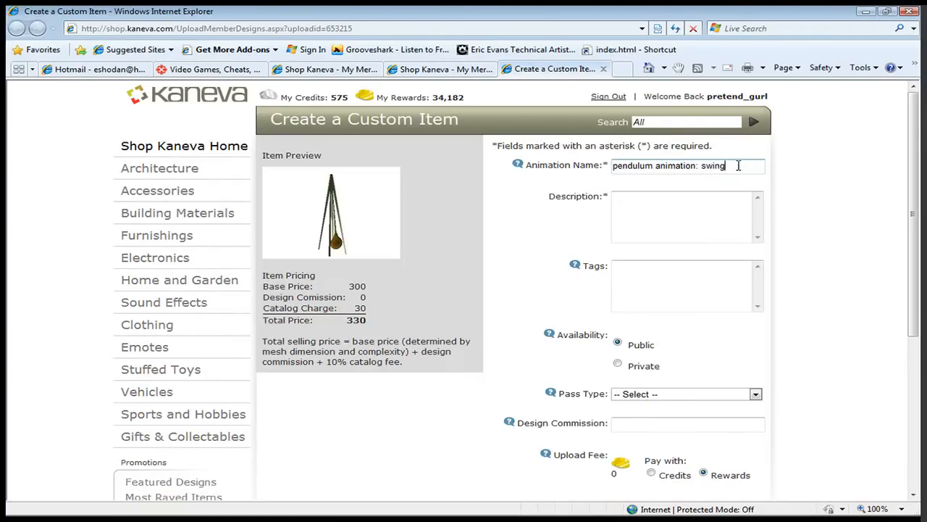
Step: Copy the animation name "pendulum animation: swing" into the item's description
{"action": "left_click_drag", "start_coordinate": [739, 165], "coordinate": [543, 161]}
{"action": "key", "text": "ctrl+c"}
{"action": "left_click", "coordinate": [663, 283]}
{"action": "left_click", "coordinate": [671, 213]}
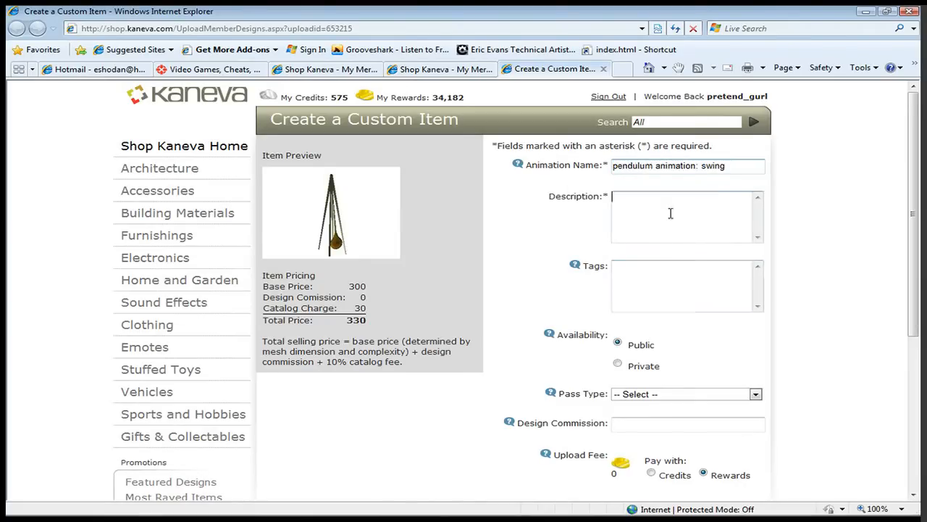
{"action": "key", "text": "ctrl+v"}
Step: Set the animation item's pass type to General Pass
{"action": "scroll", "coordinate": [601, 328], "scroll_direction": "down", "scroll_amount": 2}
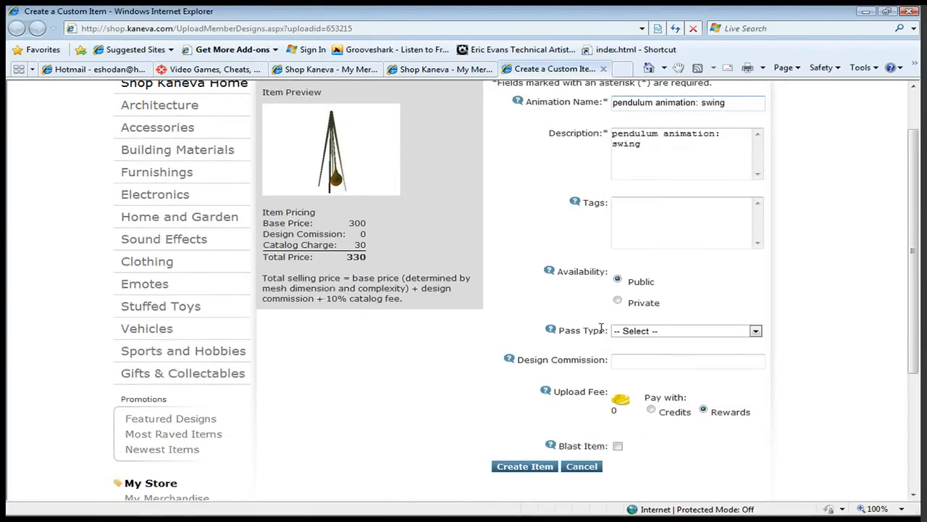
{"action": "left_click", "coordinate": [638, 331]}
{"action": "left_click", "coordinate": [637, 352]}
{"action": "scroll", "coordinate": [571, 355], "scroll_direction": "down", "scroll_amount": 1}
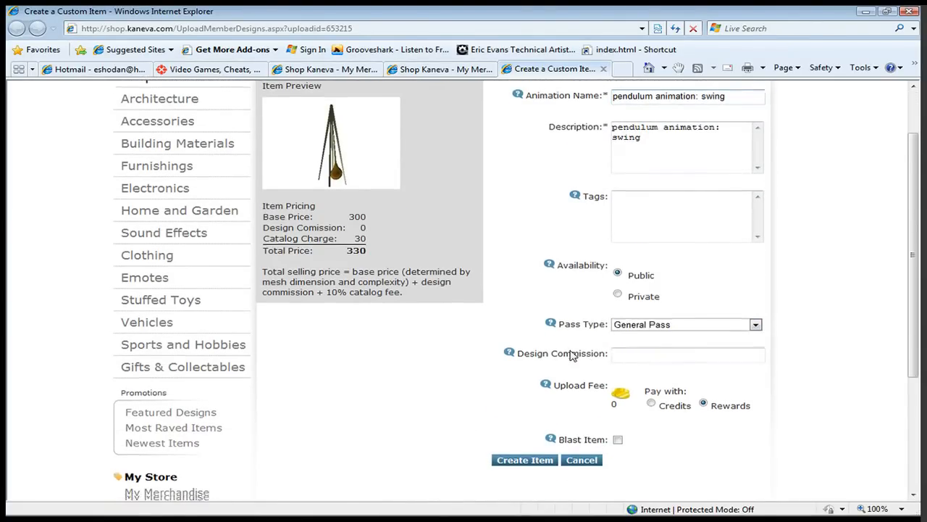
Step: Set the animation's design commission to 0 and create the item, agreeing to the Terms of Service
{"action": "scroll", "coordinate": [571, 355], "scroll_direction": "down", "scroll_amount": 2}
{"action": "left_click", "coordinate": [621, 301]}
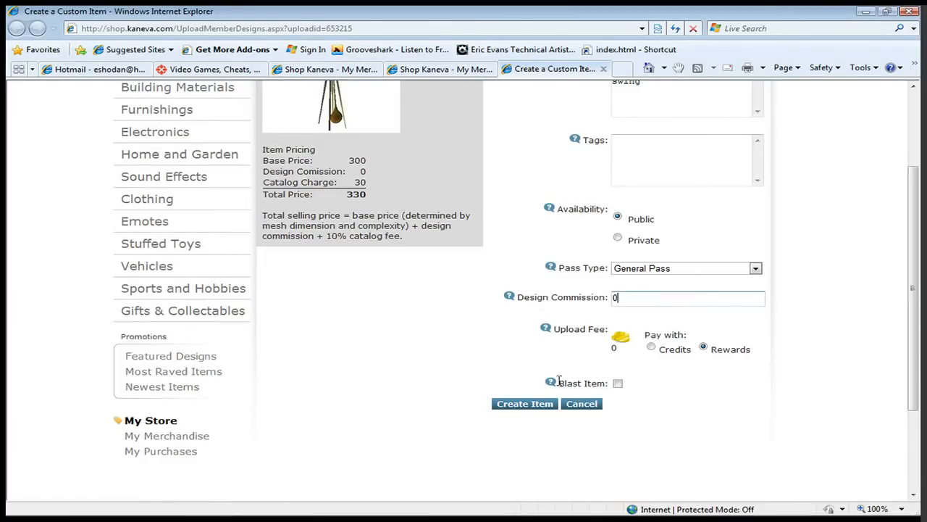
{"action": "left_click", "coordinate": [544, 406]}
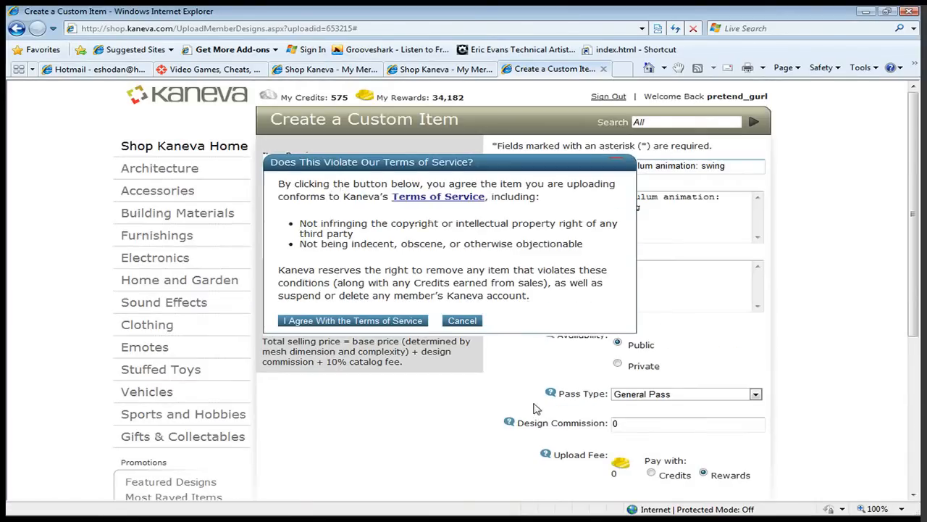
{"action": "left_click", "coordinate": [341, 322]}
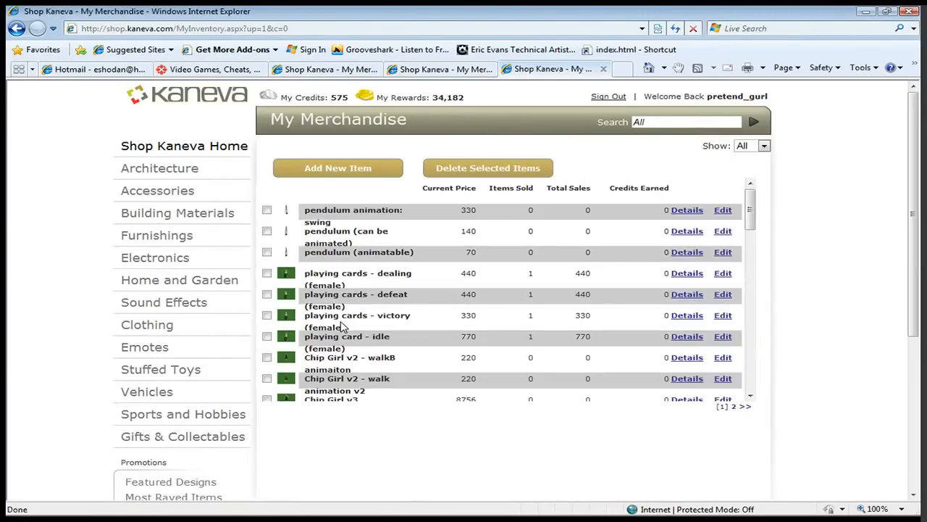
Step: Switch back to the Kaneva world, dismiss the upload message and pick up the locally animated pendulum
{"action": "key", "text": "alt+Tab"}
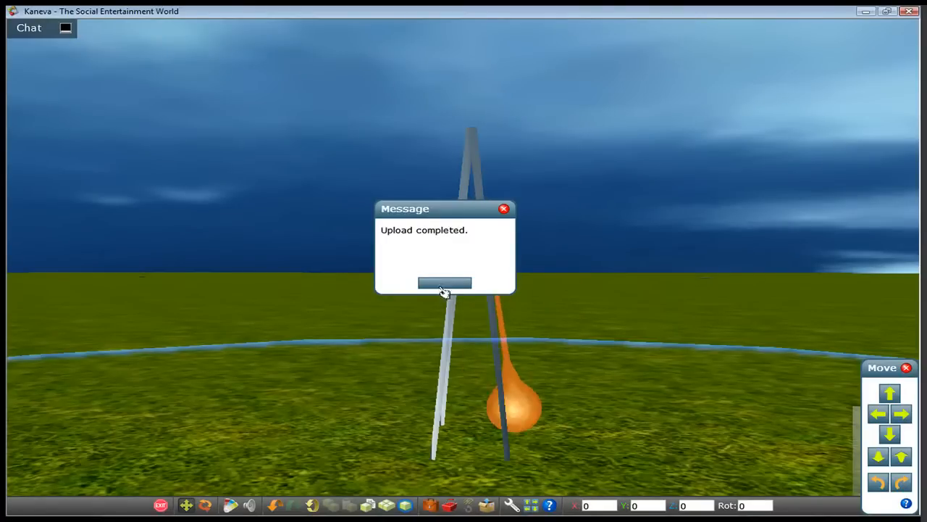
{"action": "left_click", "coordinate": [443, 281]}
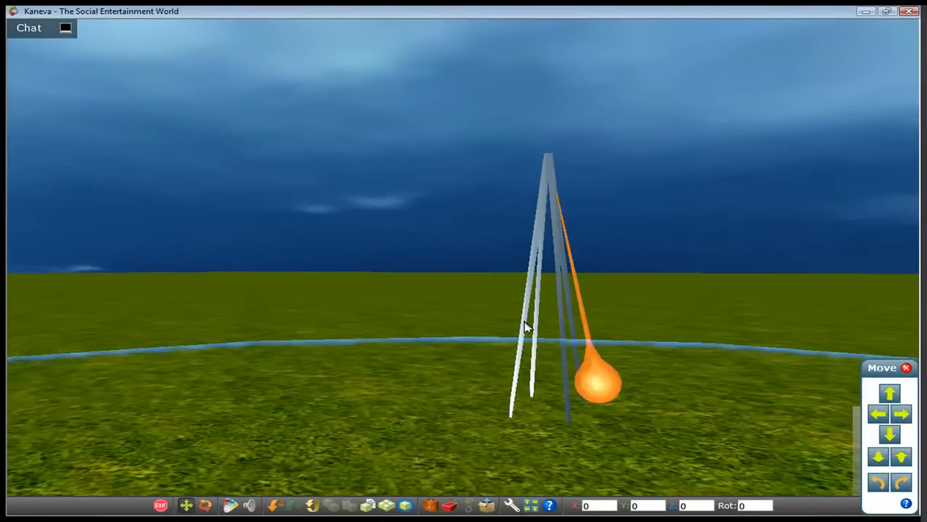
{"action": "left_click", "coordinate": [527, 327]}
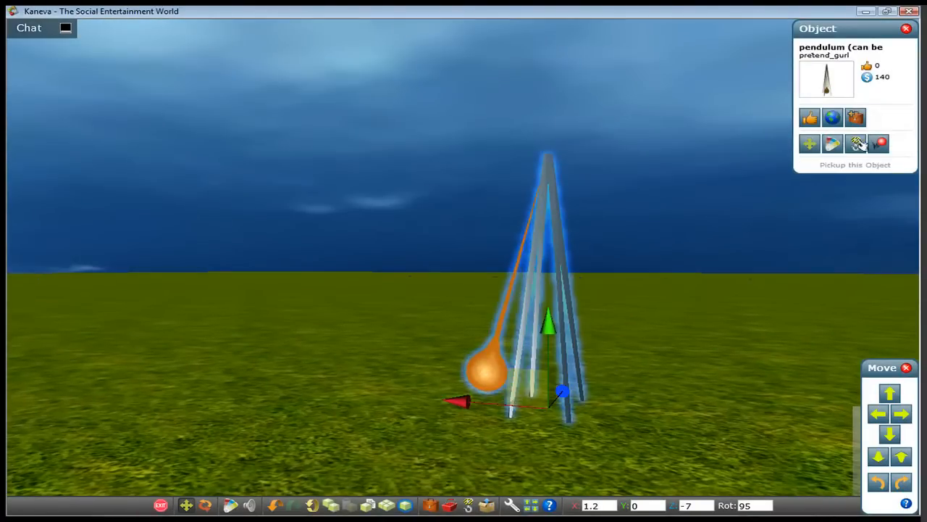
{"action": "left_click", "coordinate": [859, 146]}
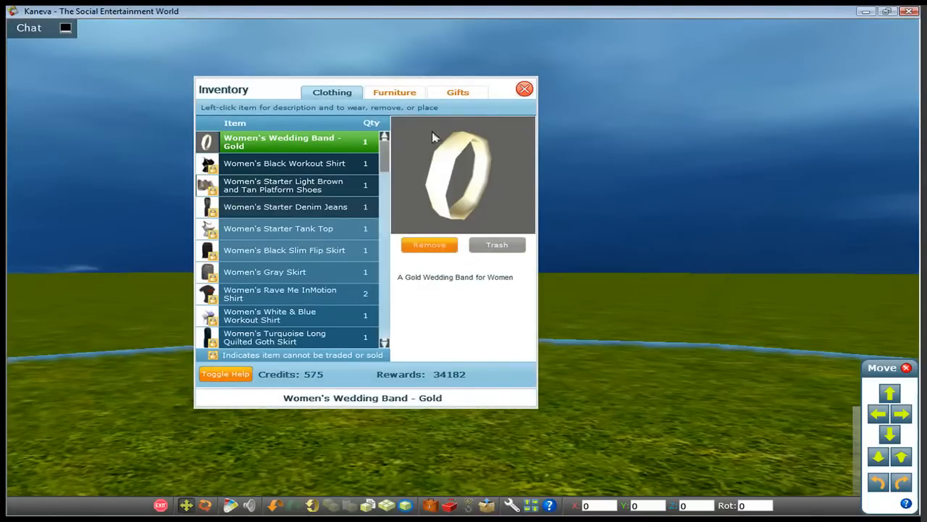
Step: Place a fresh "pendulum (can be animated)" item from the furniture inventory into the world
{"action": "left_click", "coordinate": [394, 92]}
{"action": "left_click_drag", "start_coordinate": [387, 149], "coordinate": [376, 312]}
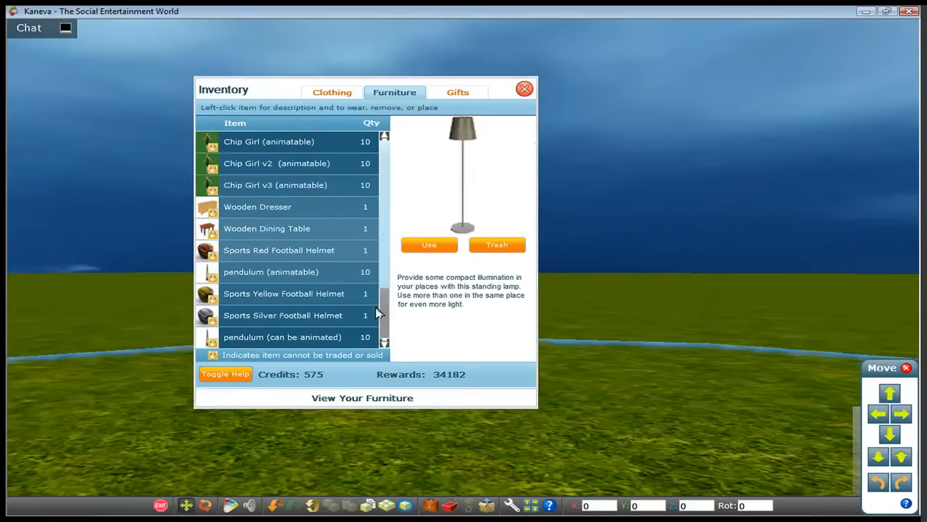
{"action": "left_click", "coordinate": [368, 335]}
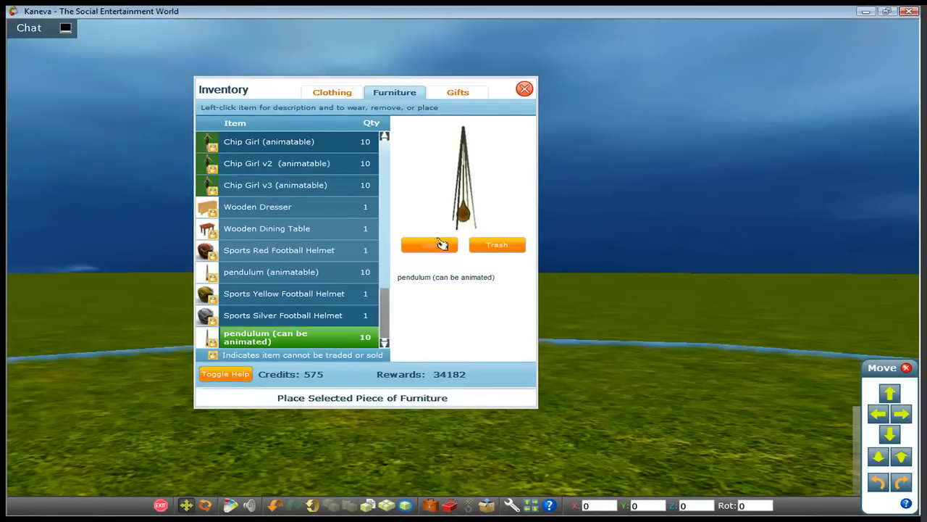
{"action": "left_click", "coordinate": [429, 246]}
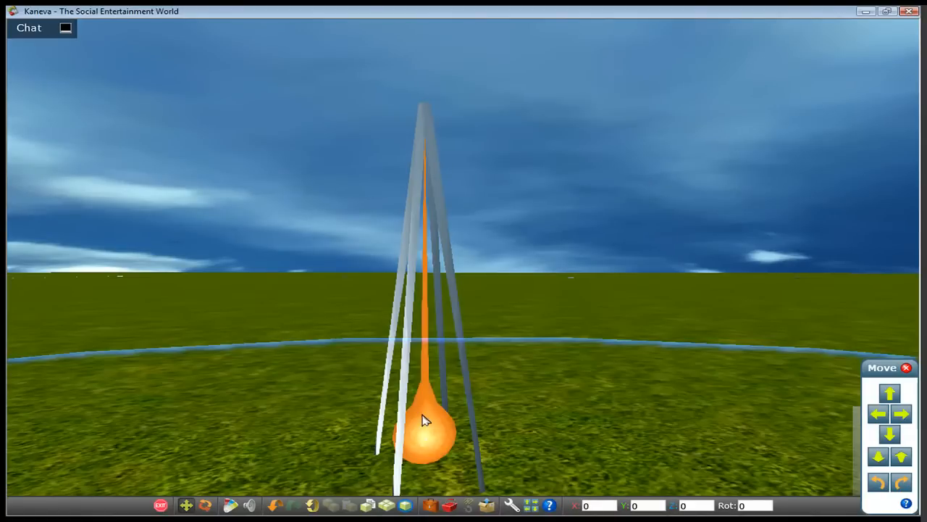
Step: Apply the "pendulum animation: swing" animation to the newly placed pendulum
{"action": "left_click", "coordinate": [425, 420]}
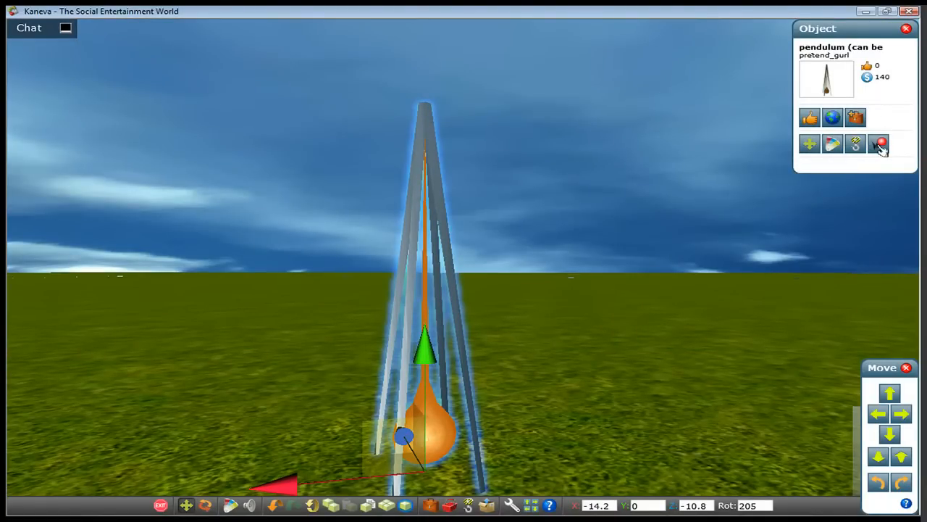
{"action": "left_click", "coordinate": [881, 145]}
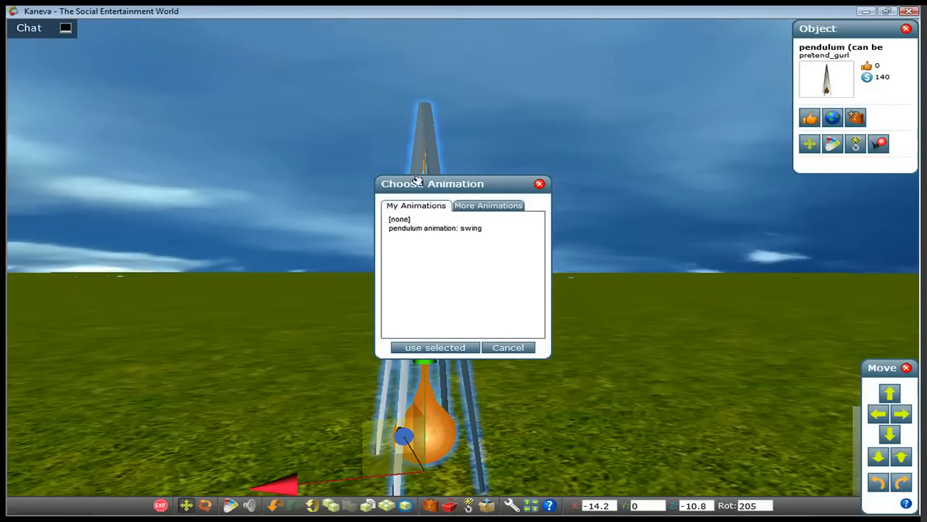
{"action": "left_click_drag", "start_coordinate": [431, 185], "coordinate": [577, 159]}
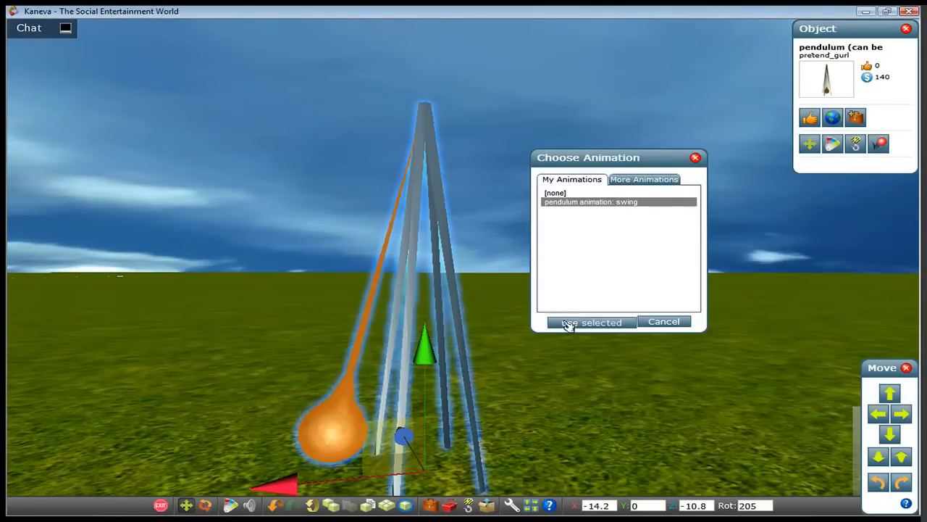
{"action": "left_click", "coordinate": [565, 323]}
Step: Reopen the animation chooser for the pendulum and look through More Animations and My Animations
{"action": "key", "text": "Left"}
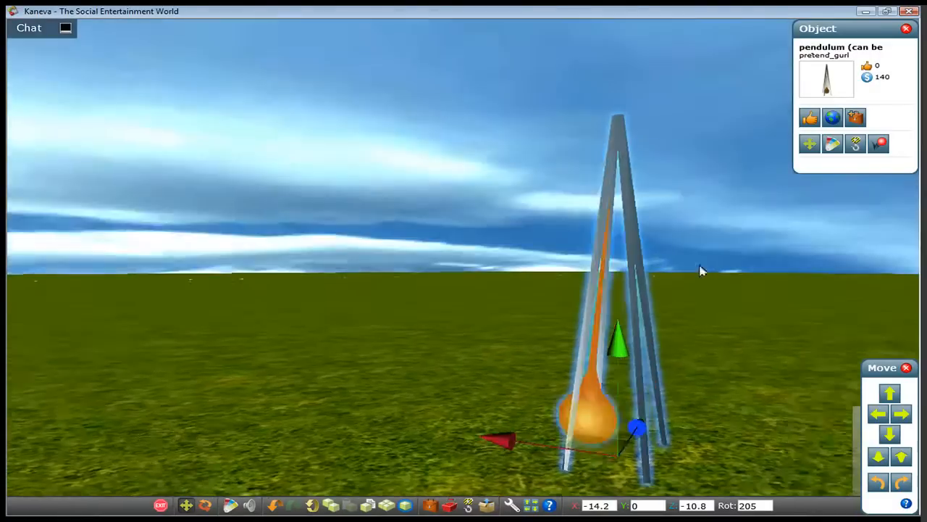
{"action": "left_click", "coordinate": [879, 147]}
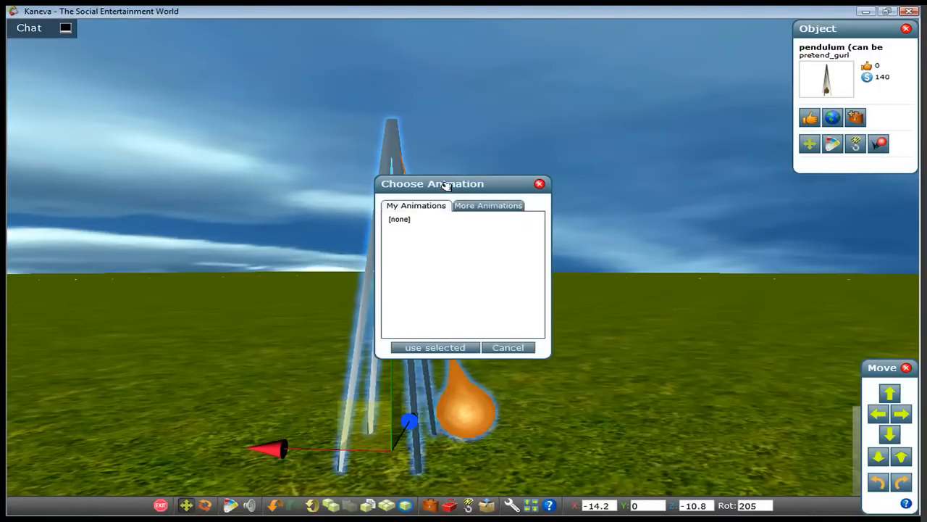
{"action": "left_click_drag", "start_coordinate": [447, 186], "coordinate": [578, 170]}
{"action": "left_click", "coordinate": [606, 191]}
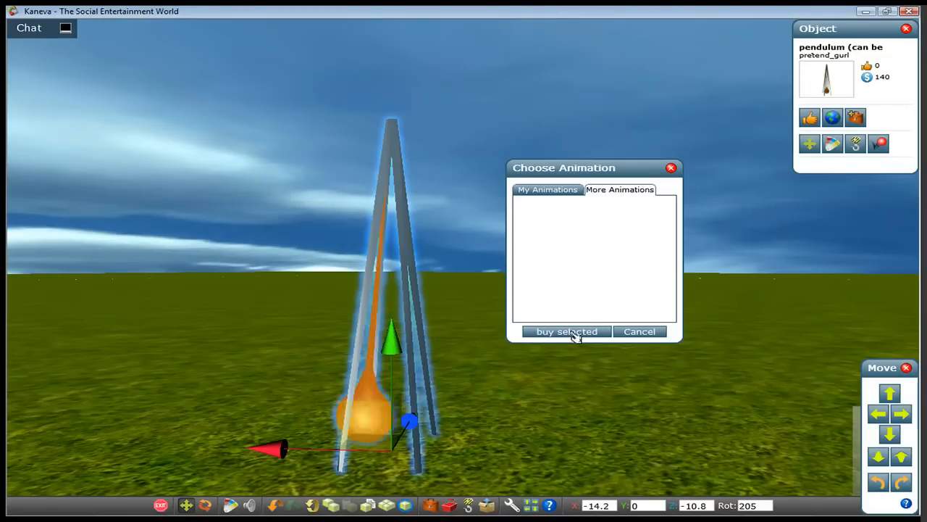
{"action": "left_click", "coordinate": [547, 189]}
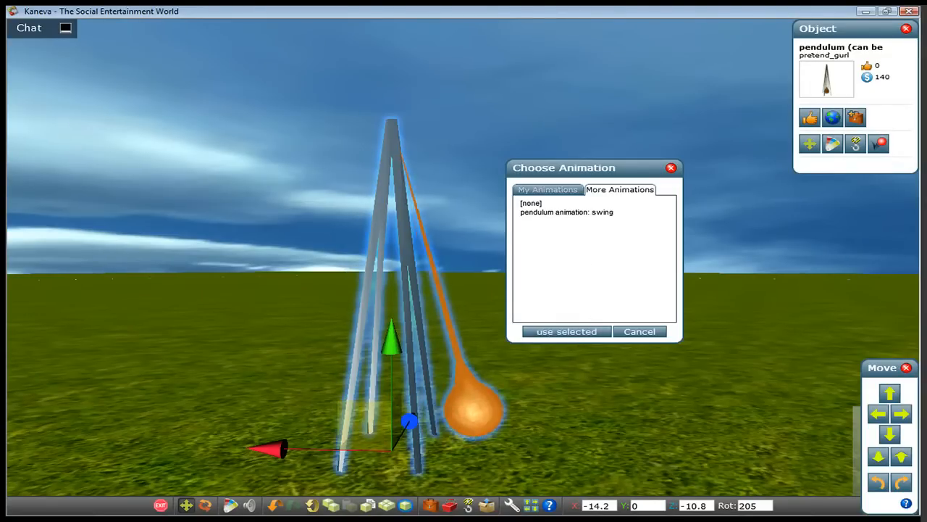